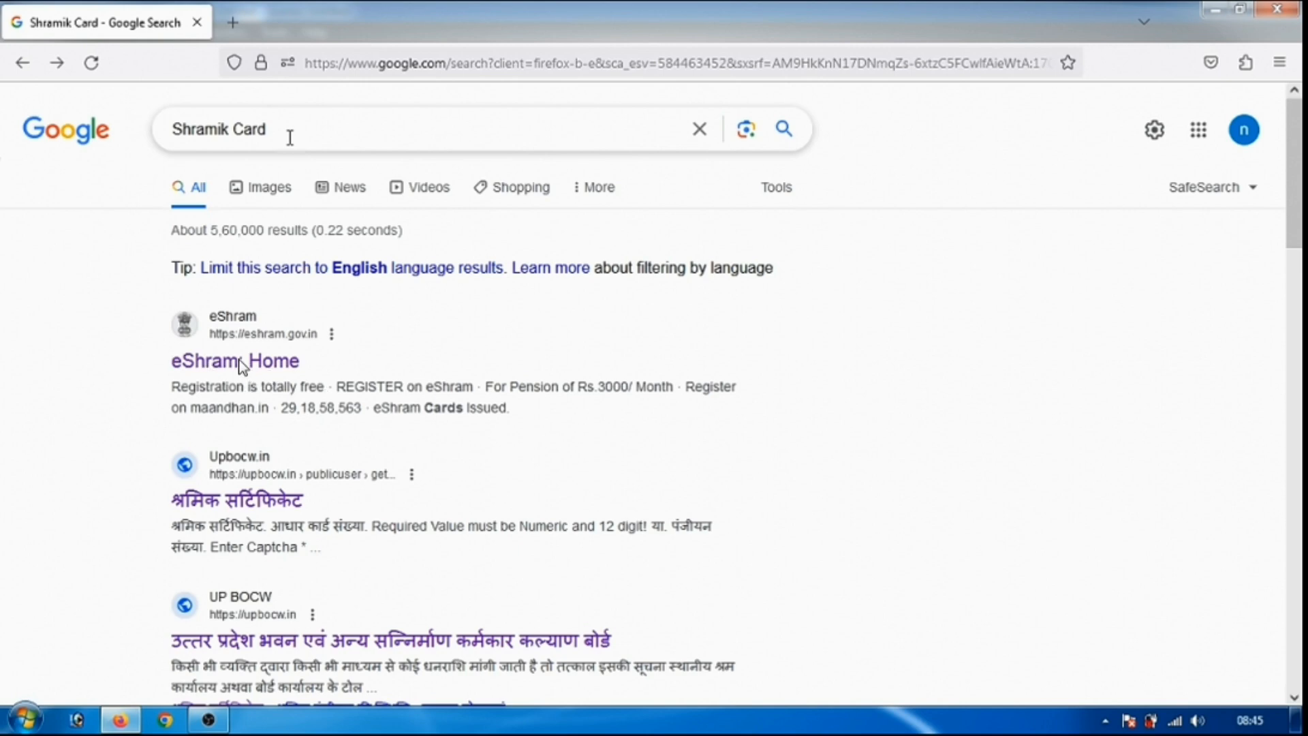
- Open the eShram home page from the search results and go to the eShram registration form
click(240, 363)
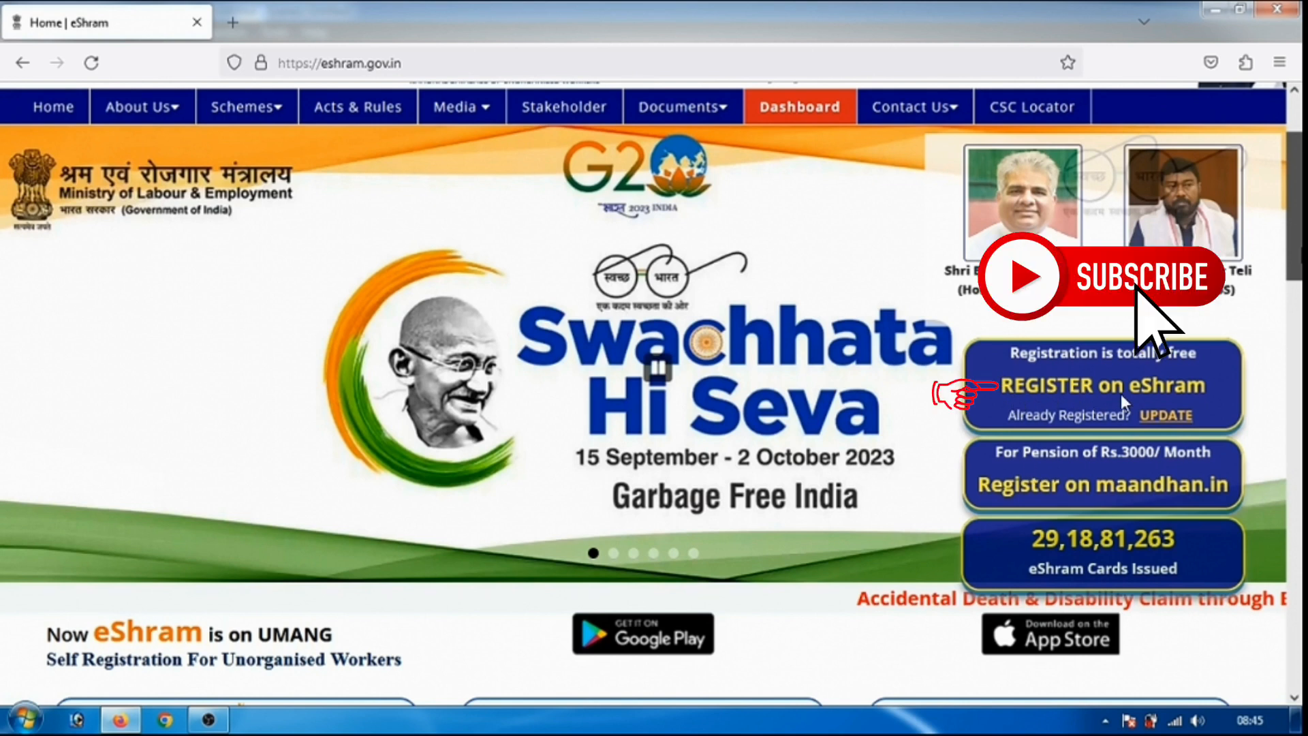
click(1160, 396)
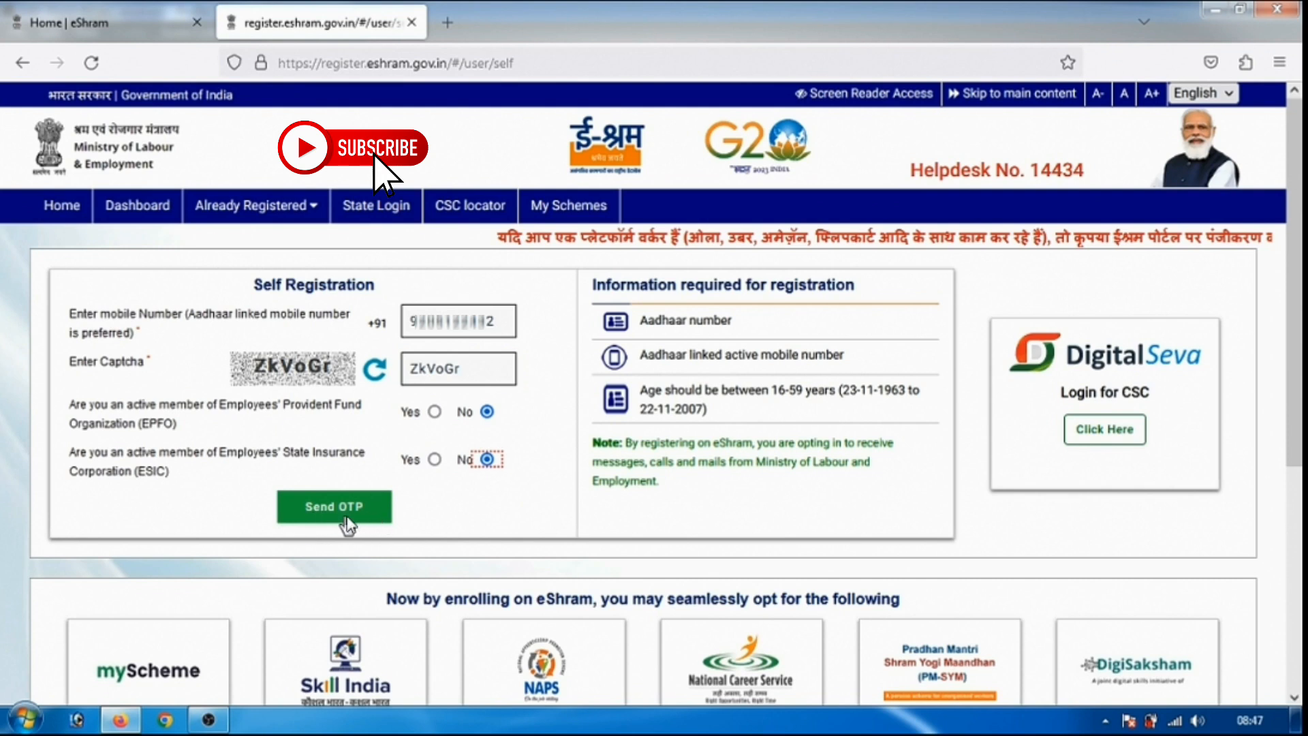
- Request an OTP for the self-registration mobile number, then enter the received OTP and submit it
click(344, 511)
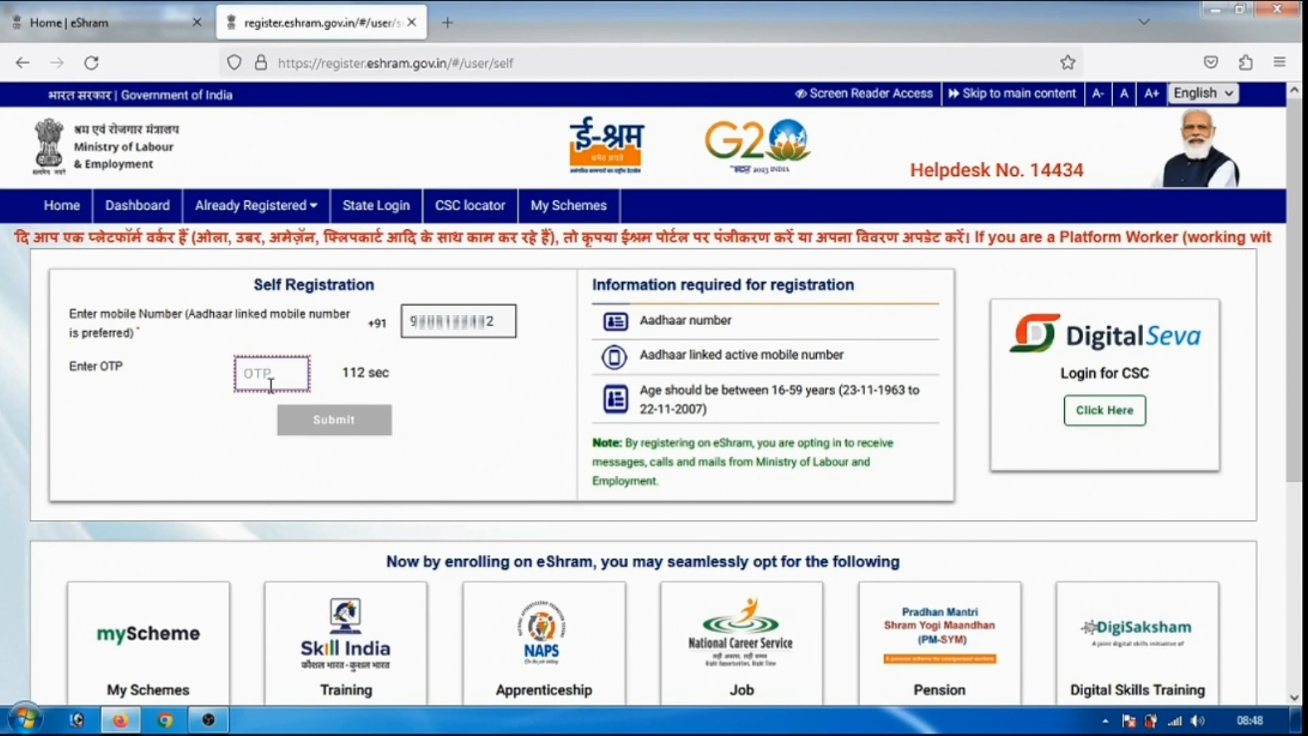
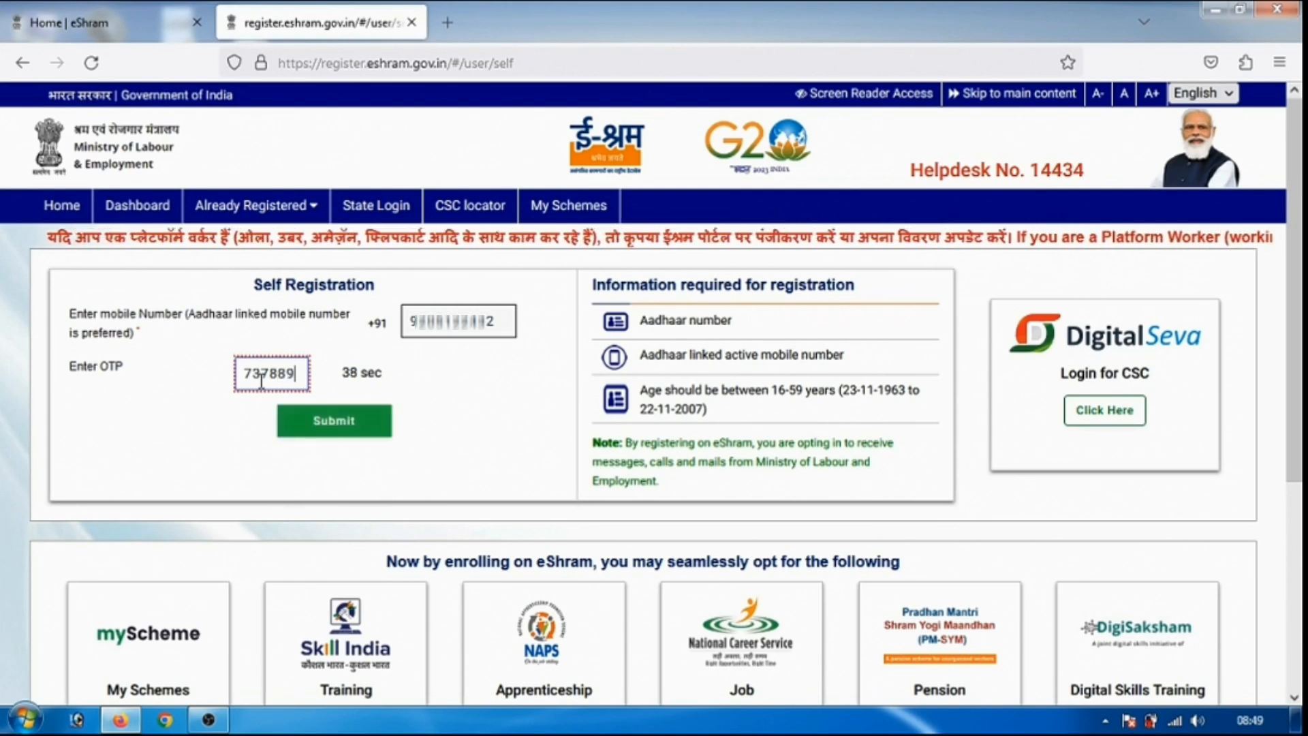
click(340, 428)
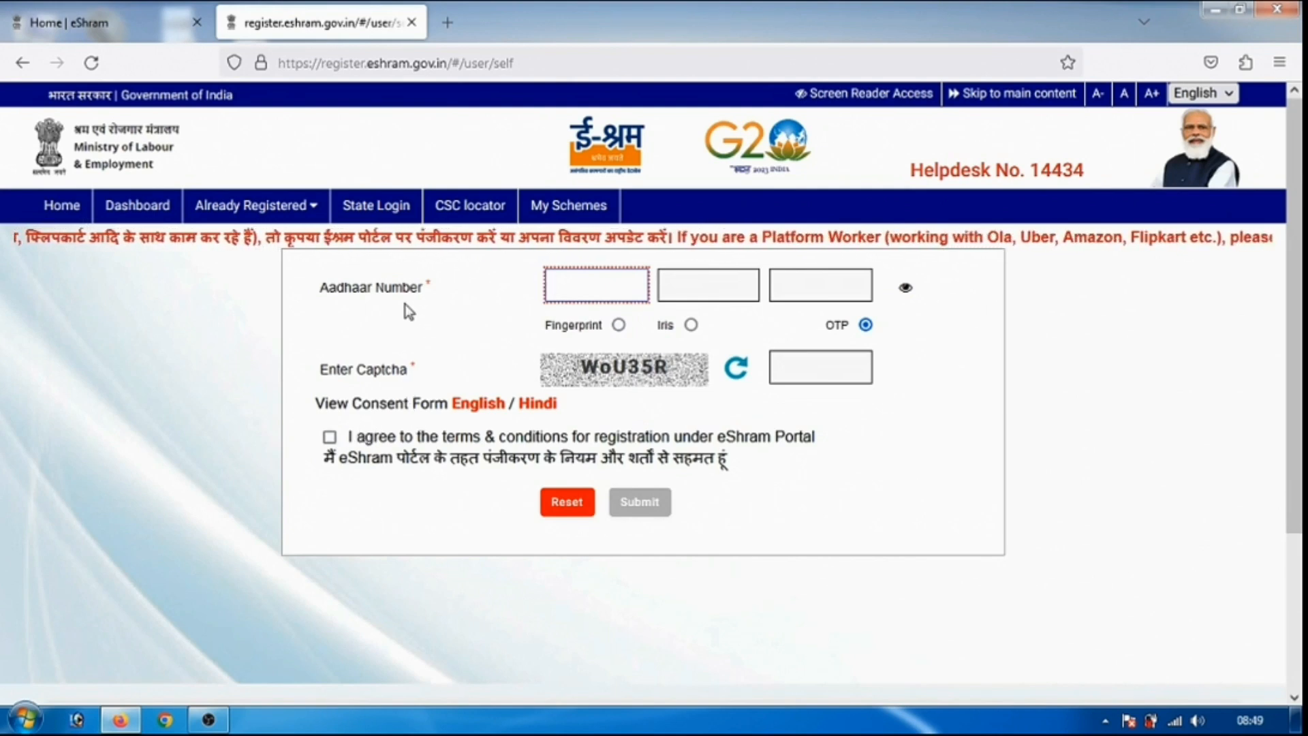
- Enter the worker's Aadhaar number in the three number fields, keeping OTP as the verification method
drag(320, 287, 430, 298)
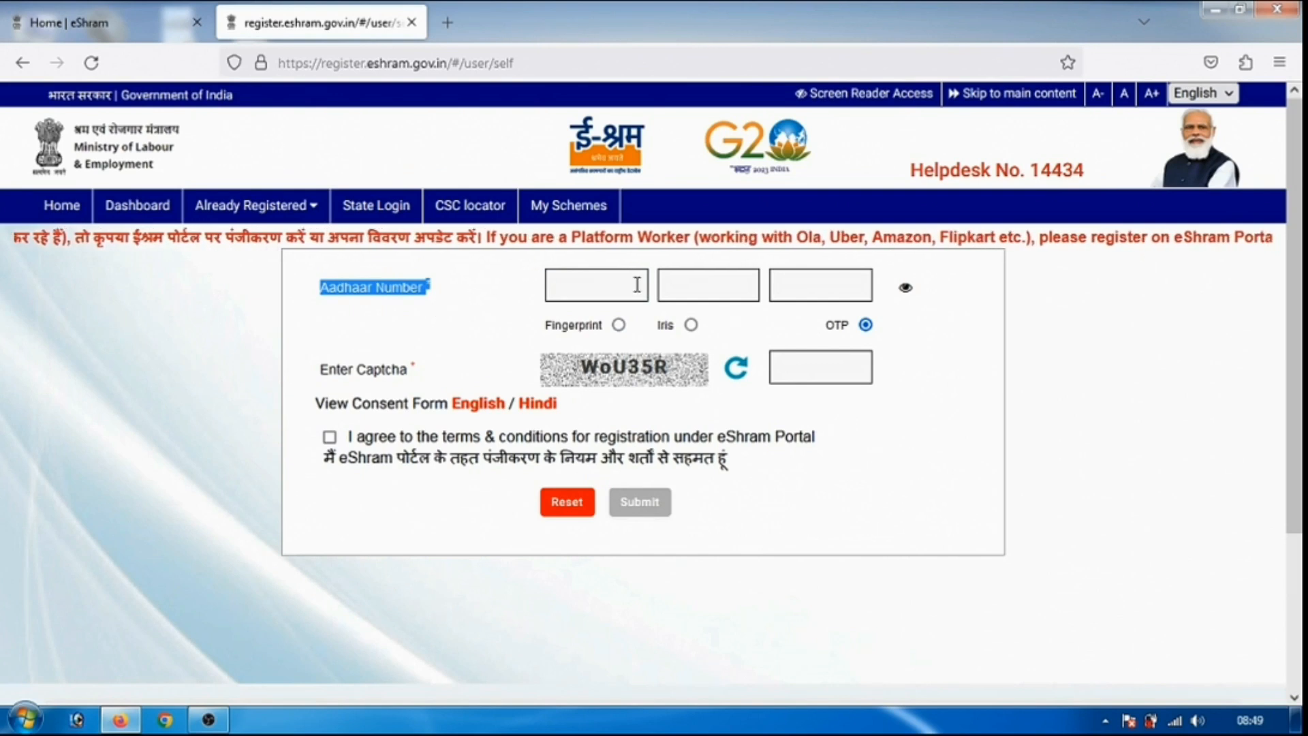
click(594, 283)
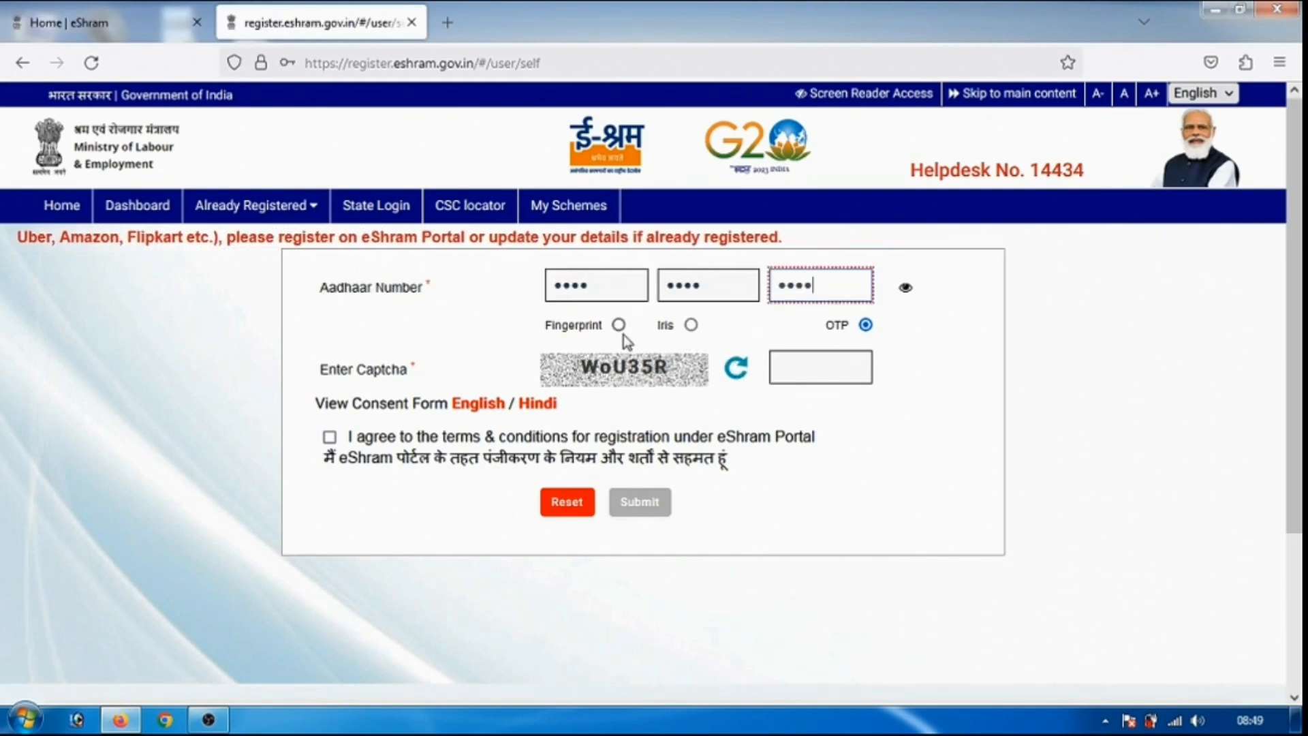
double_click(562, 329)
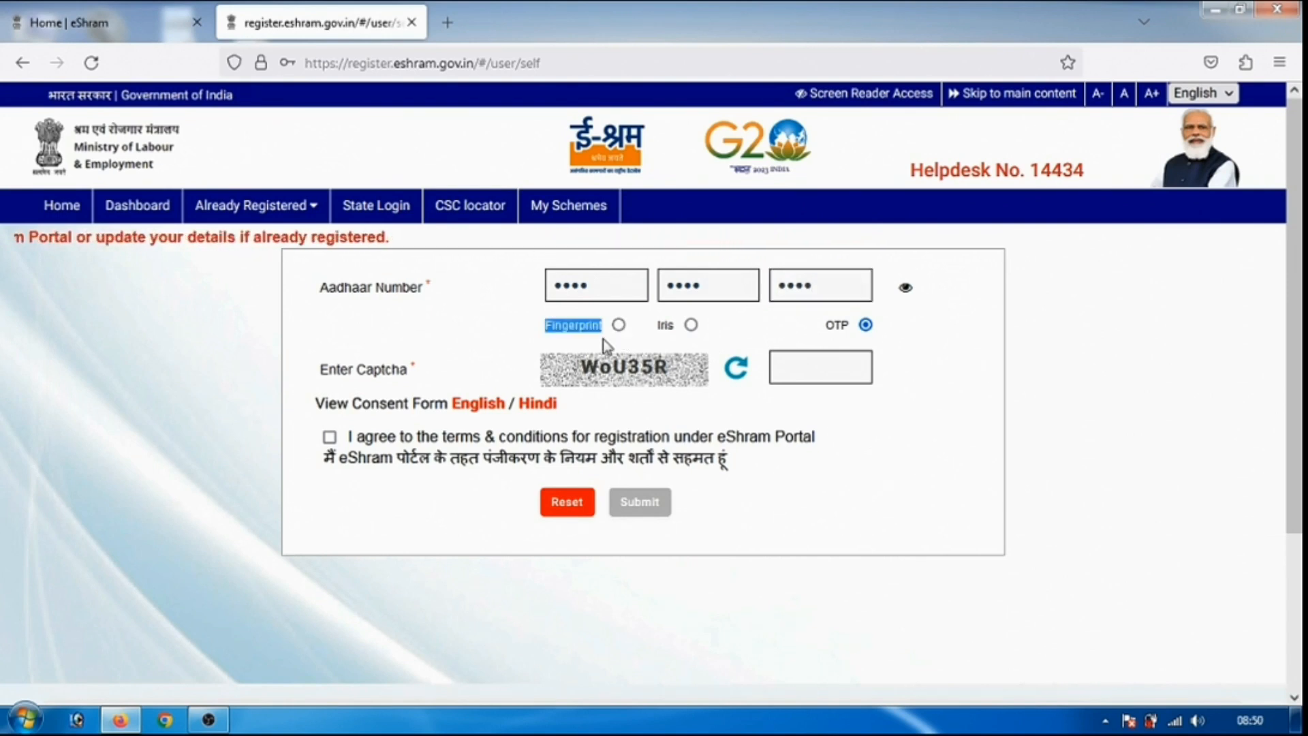
double_click(669, 328)
double_click(845, 326)
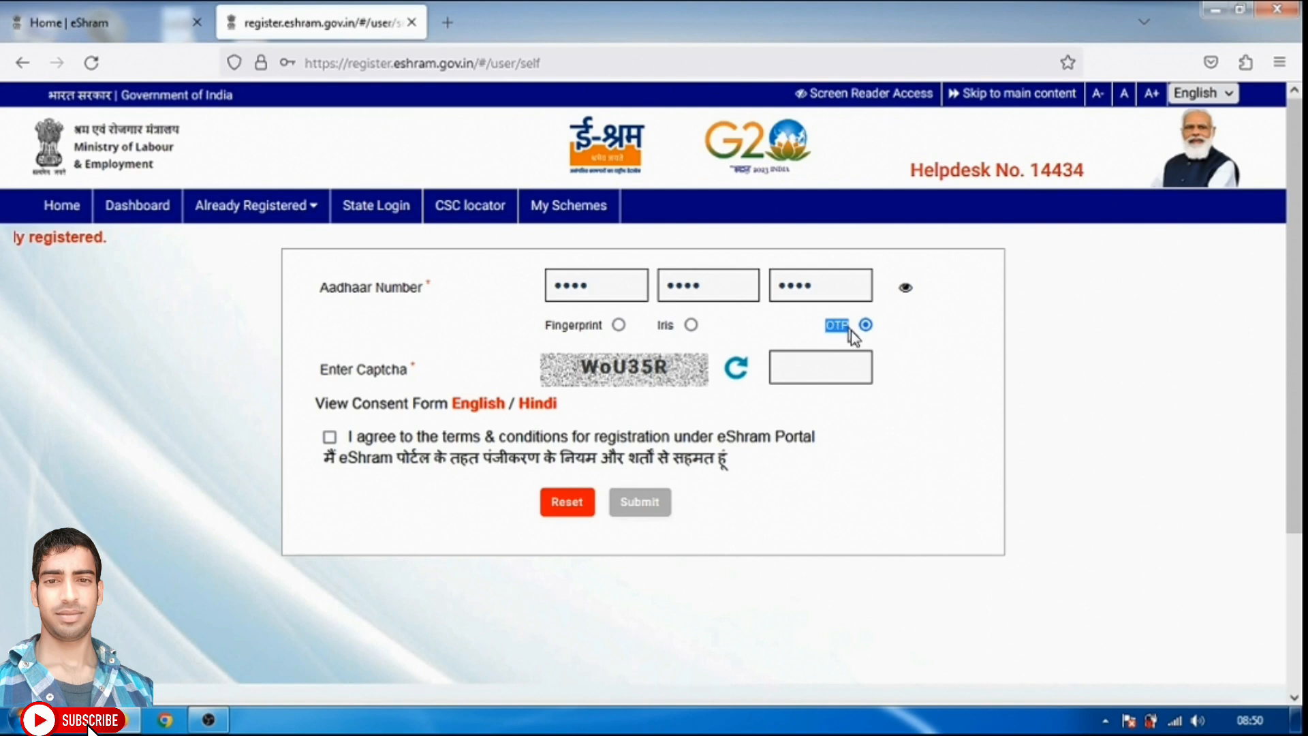
- Enter the displayed captcha and submit the Aadhaar form with the eShram terms and conditions accepted
click(803, 374)
text(Wo)
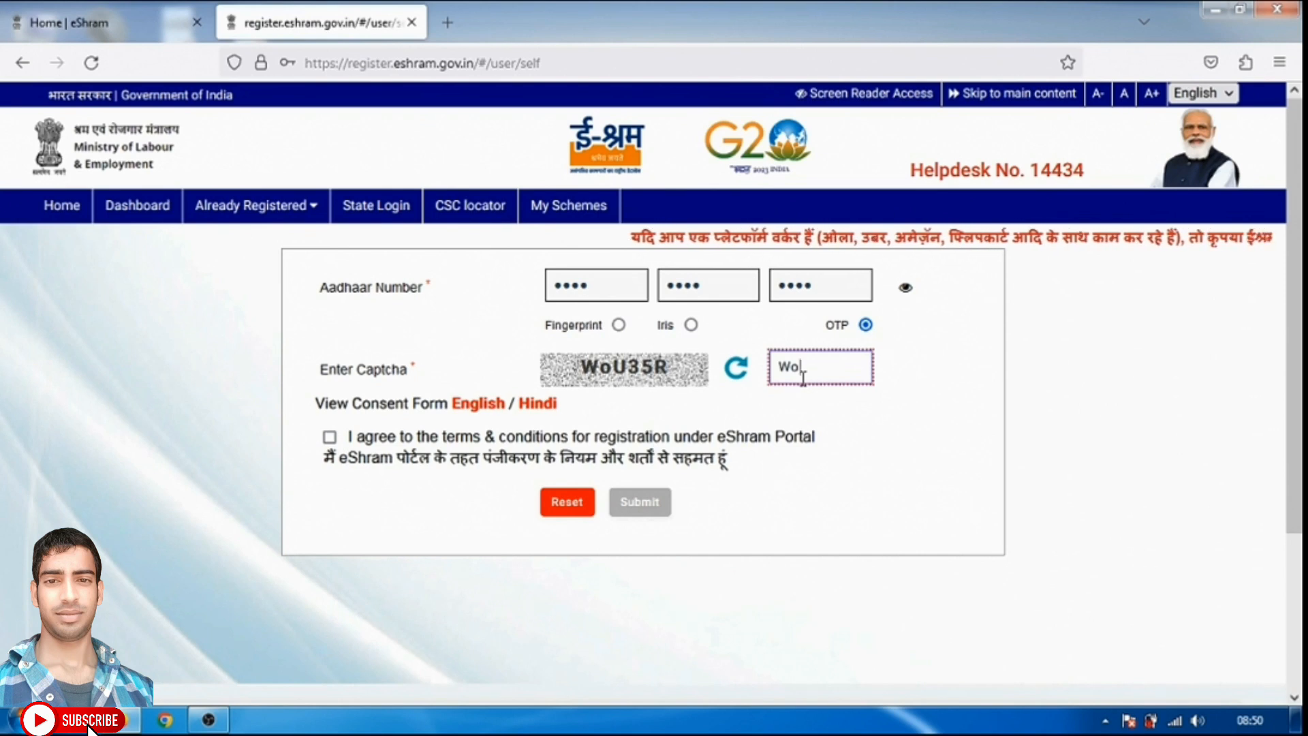
text(U3)
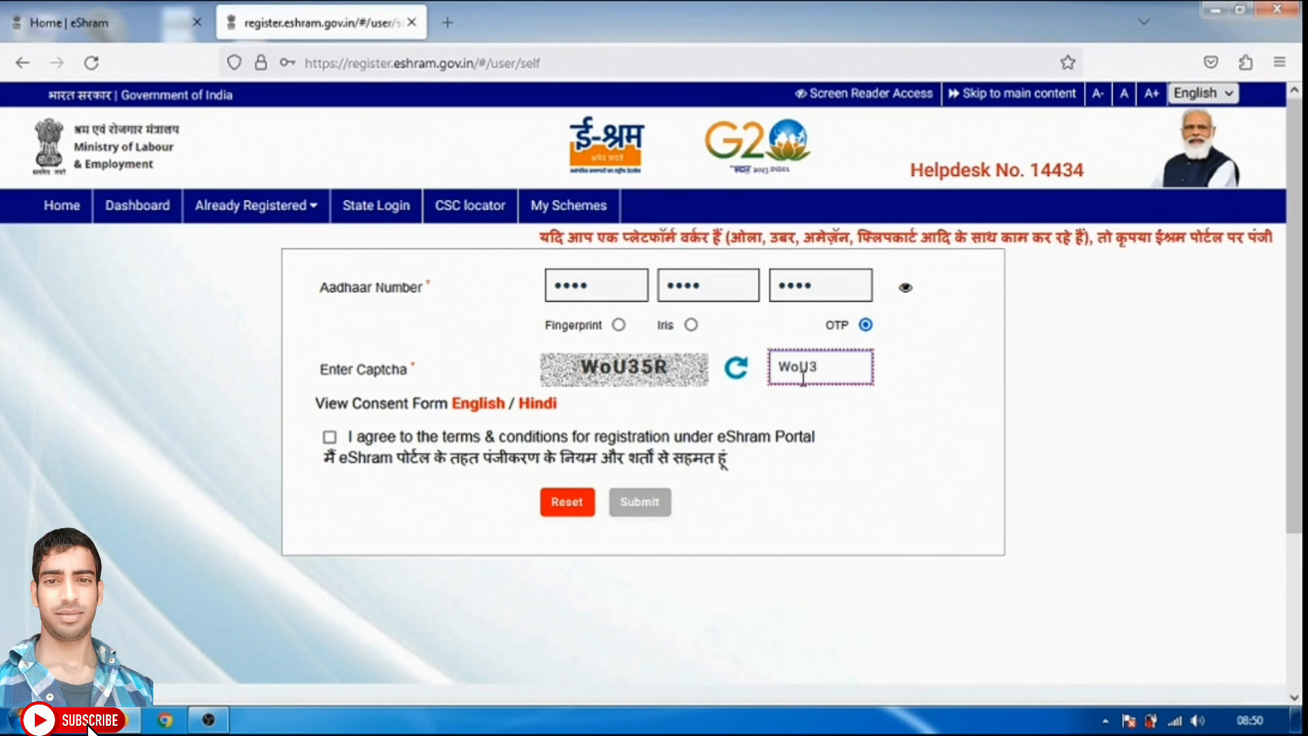
text(5R)
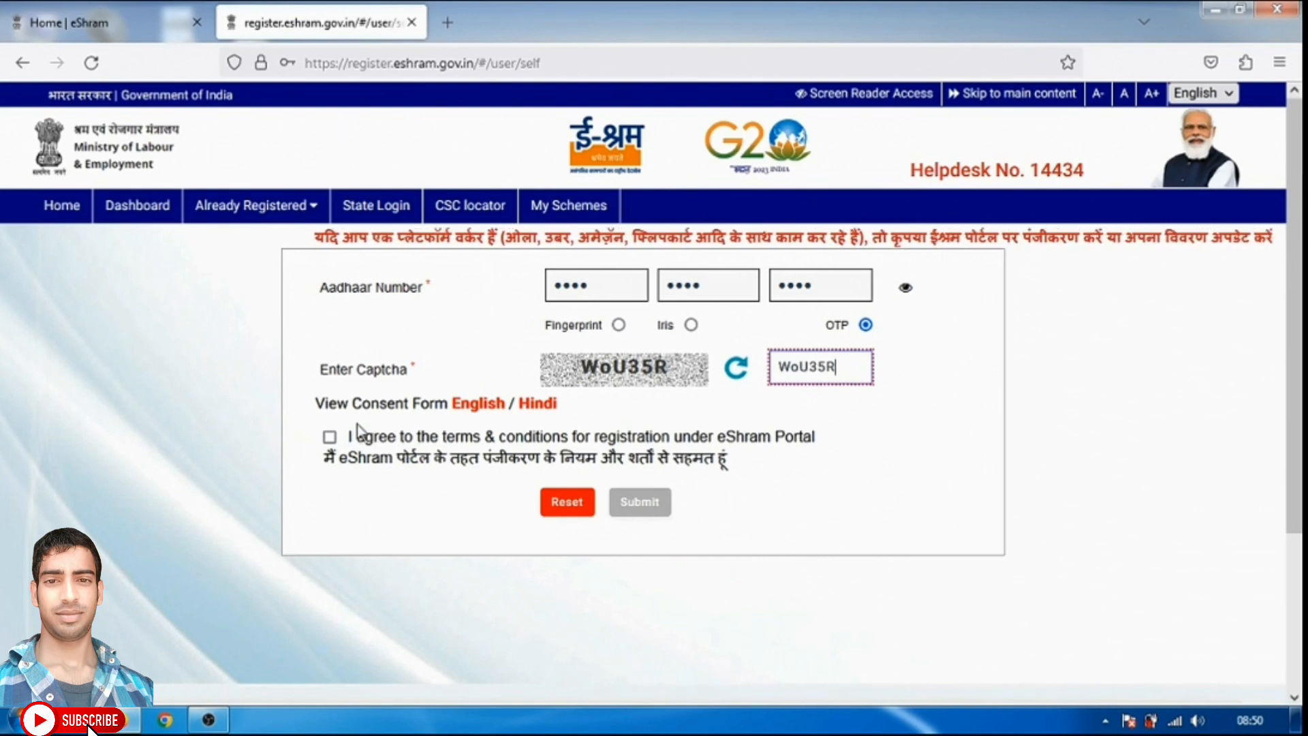
click(331, 438)
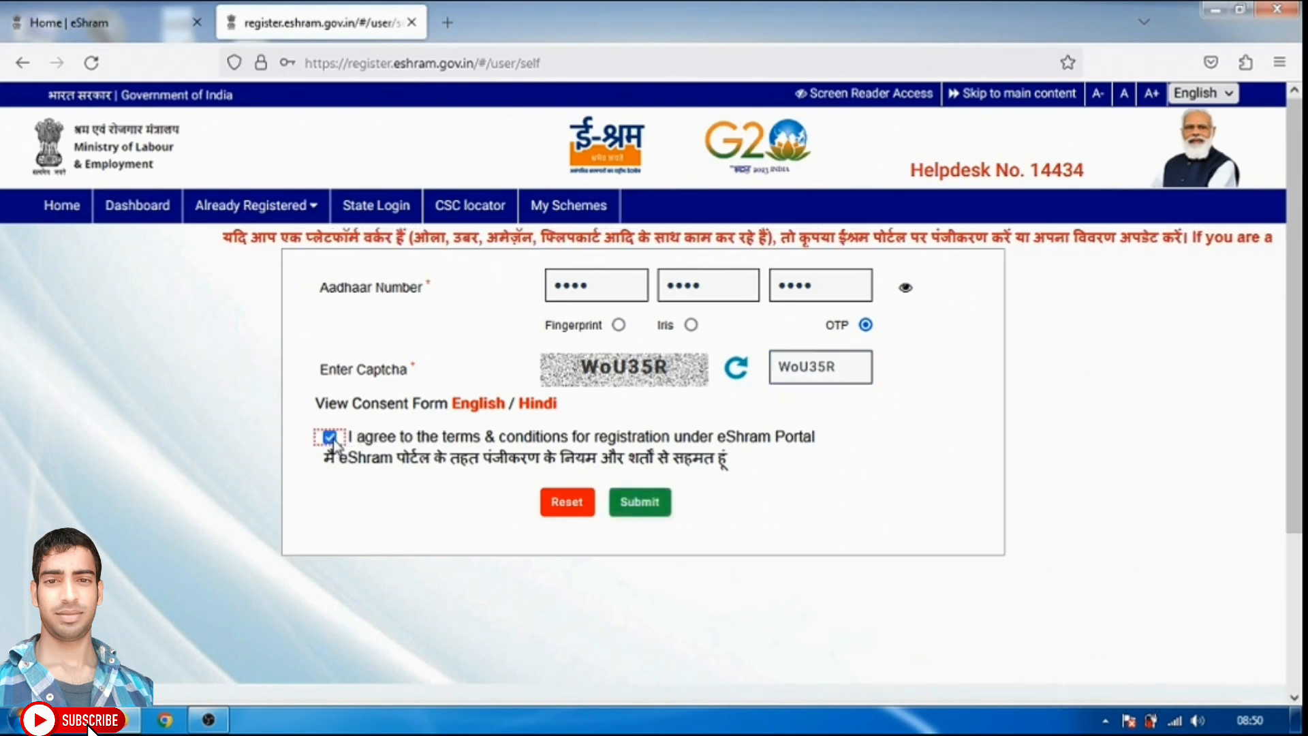
click(648, 504)
- Validate the OTP received on the Aadhaar-linked mobile number and continue from the Aadhaar particulars to the other details
drag(417, 450, 901, 461)
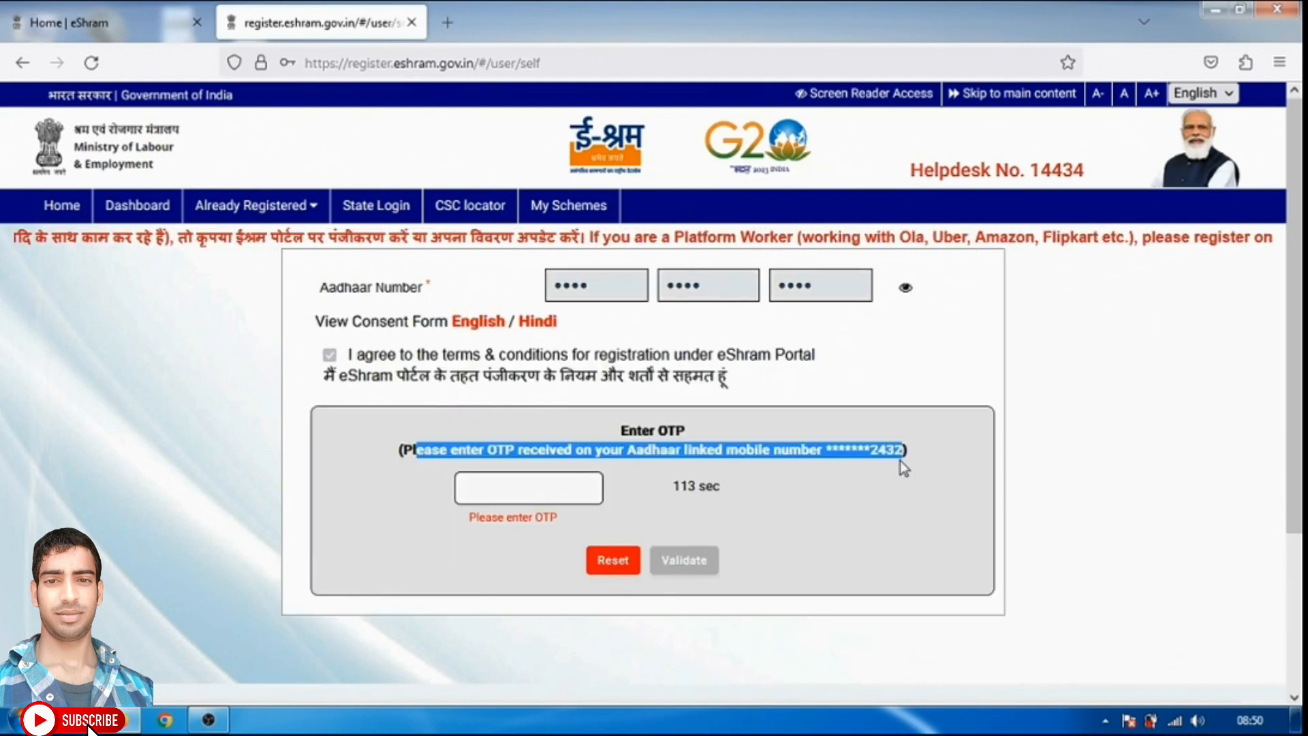
click(800, 478)
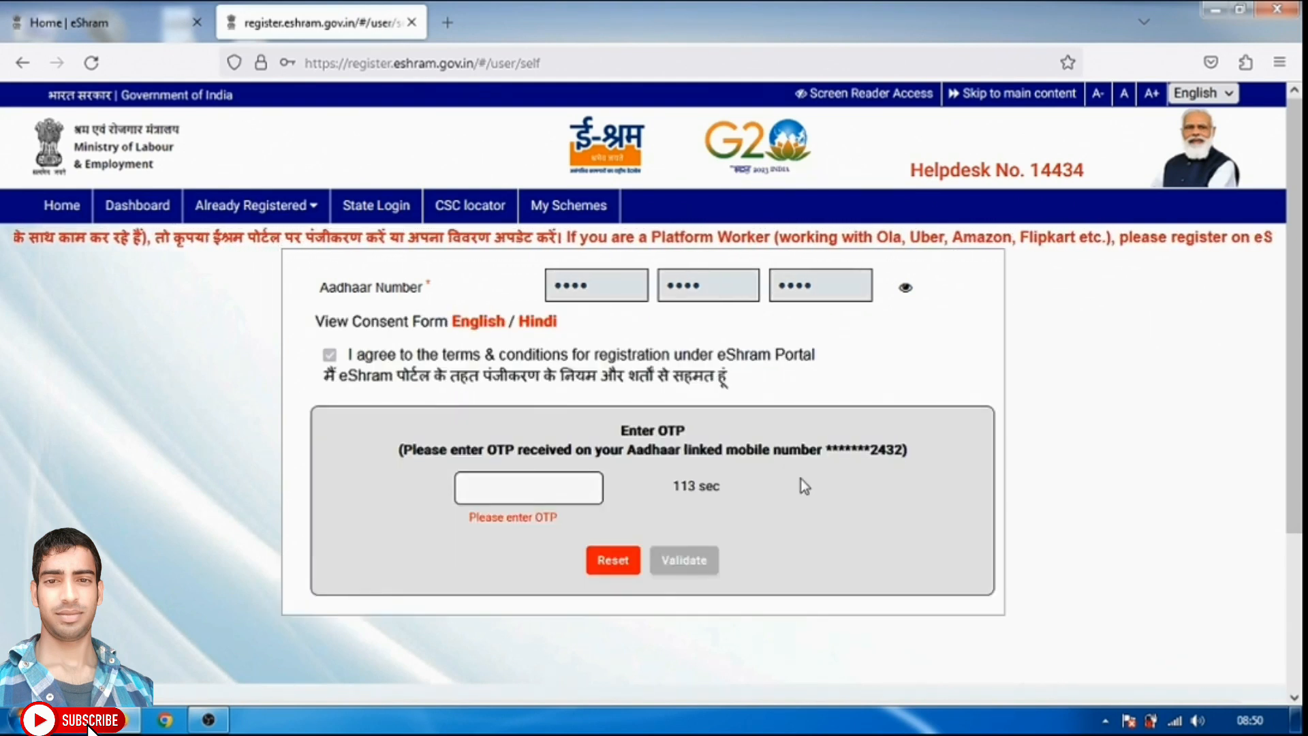
click(495, 494)
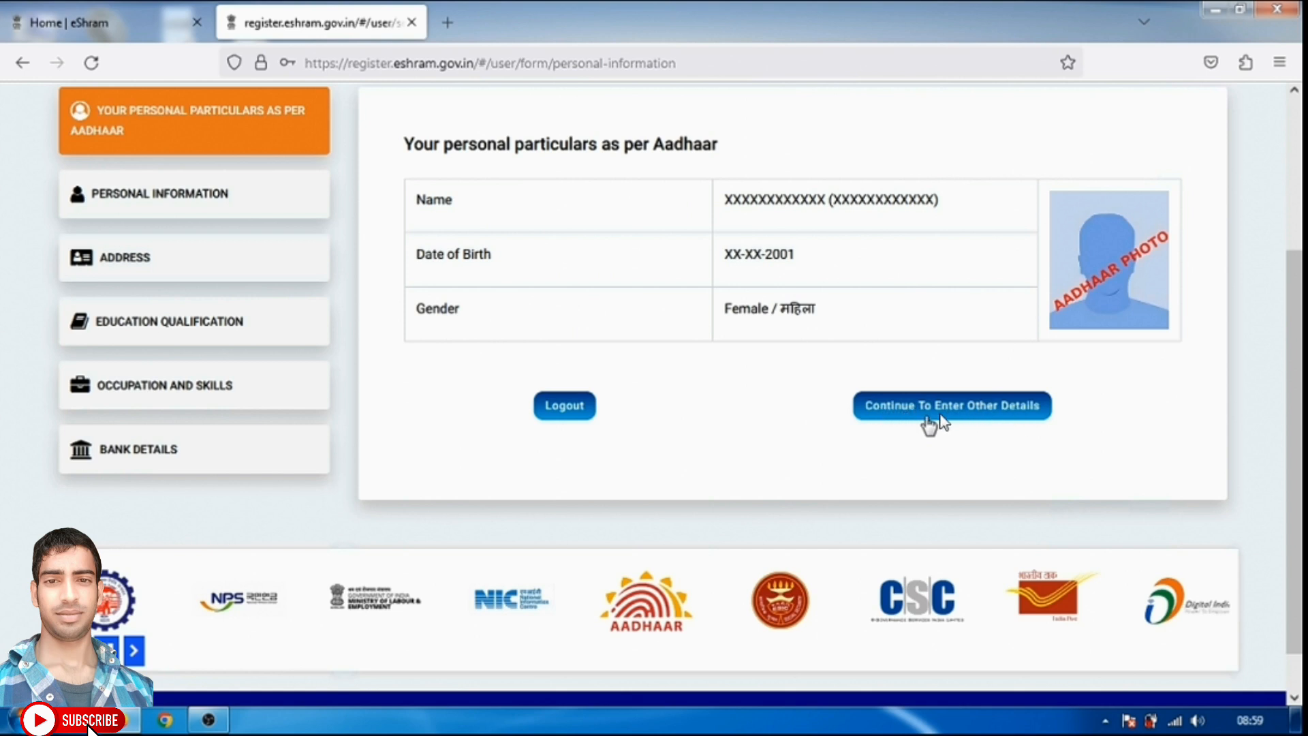
click(992, 413)
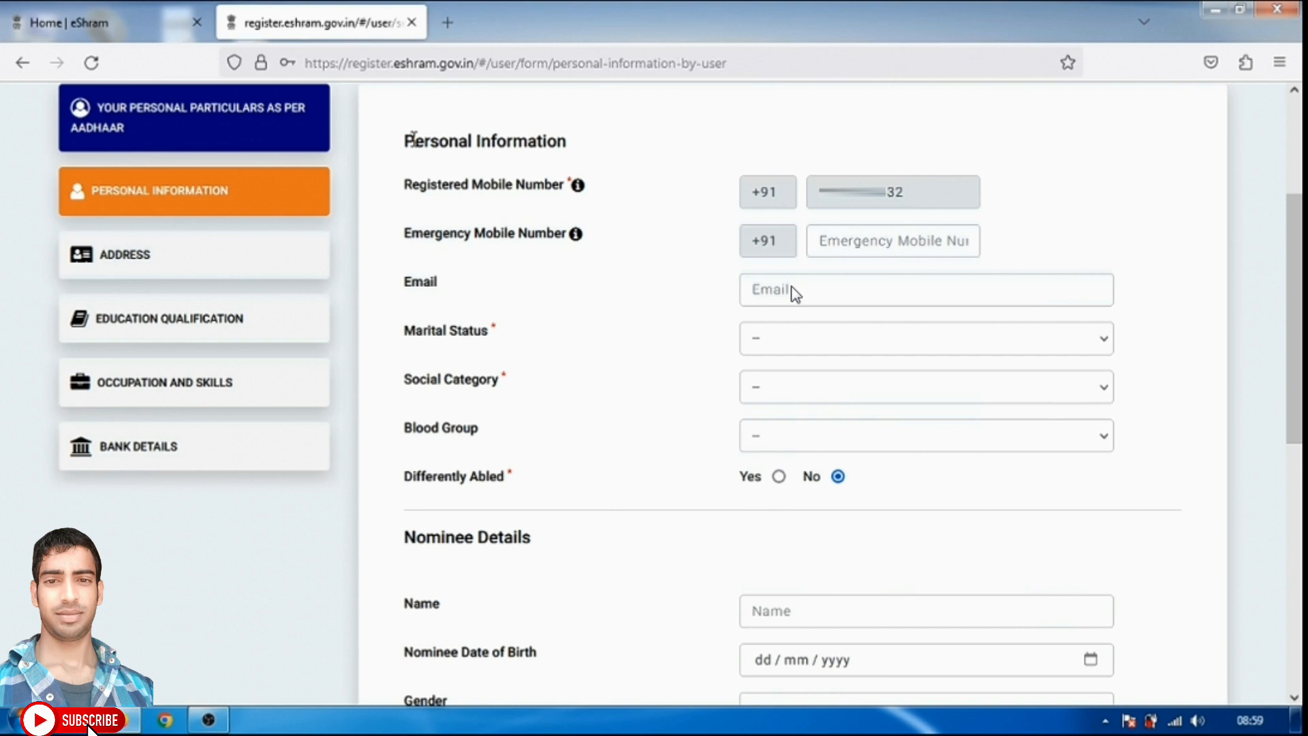
- Fill in the emergency mobile number and email, and set the marital status to Married
drag(405, 331, 490, 338)
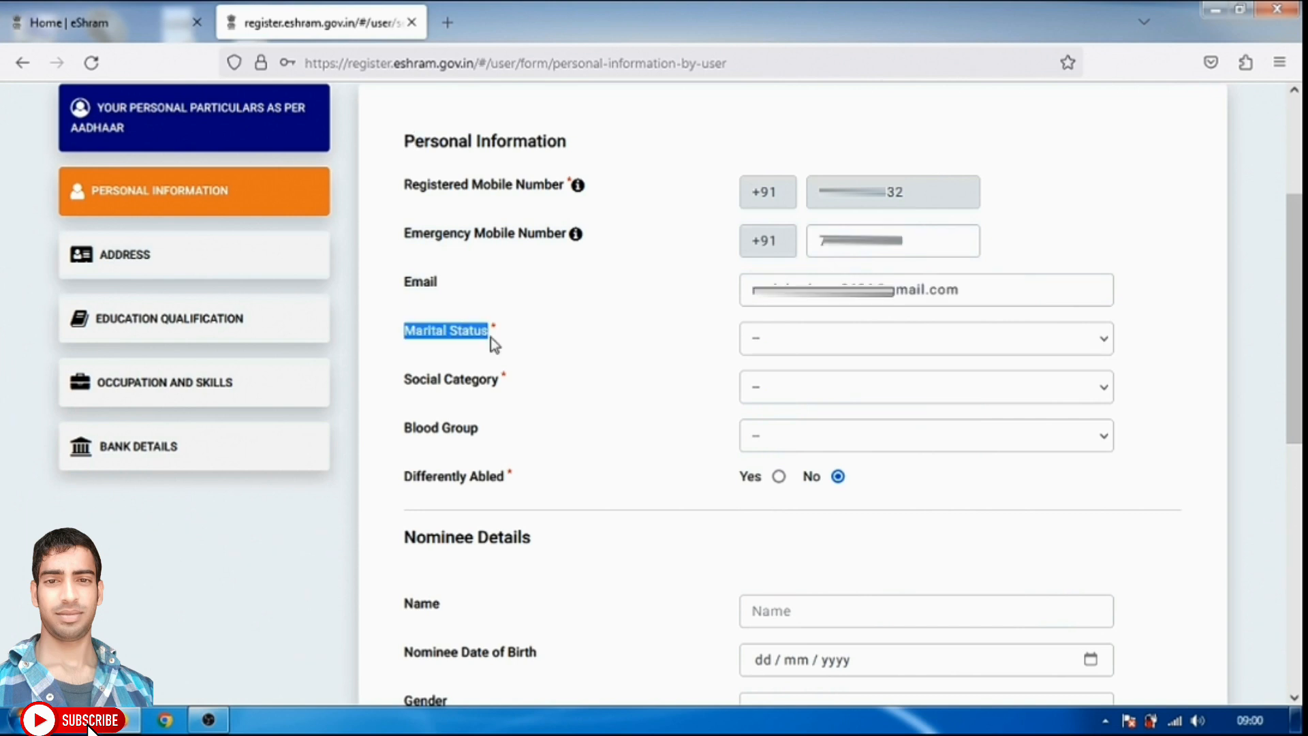
click(800, 338)
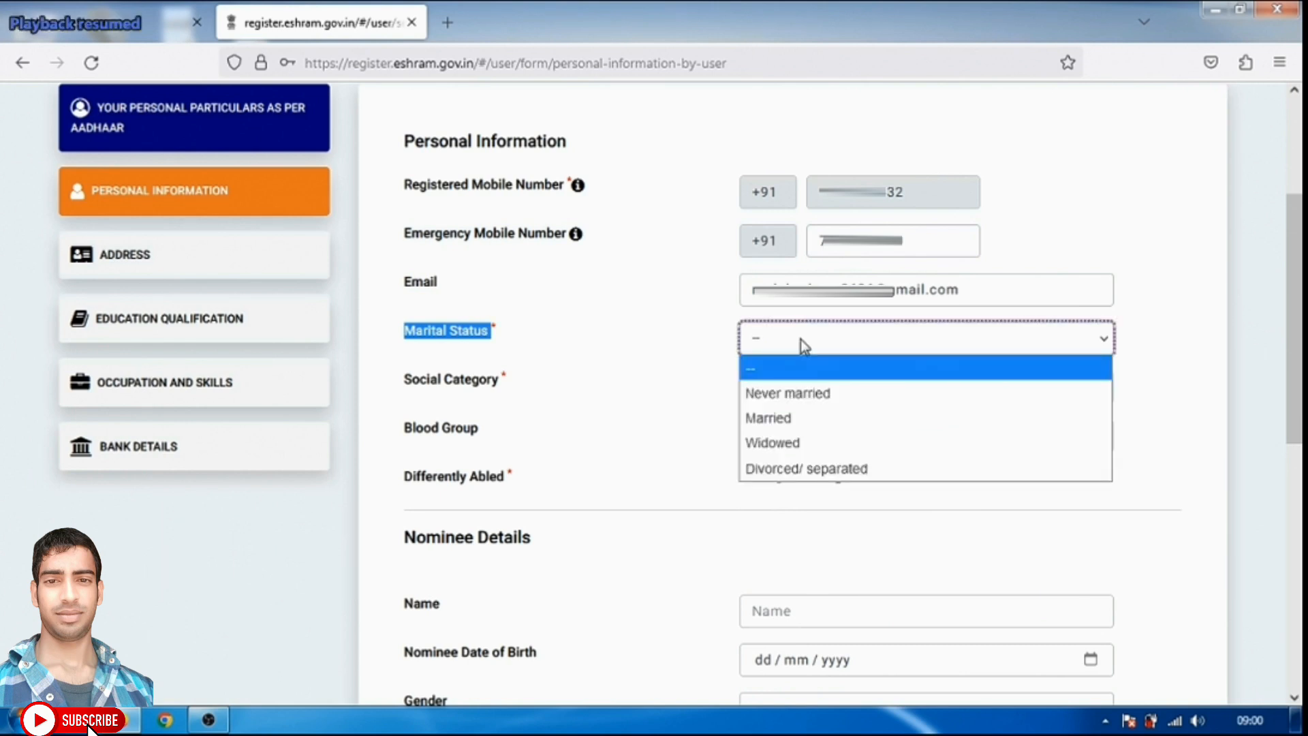
click(788, 431)
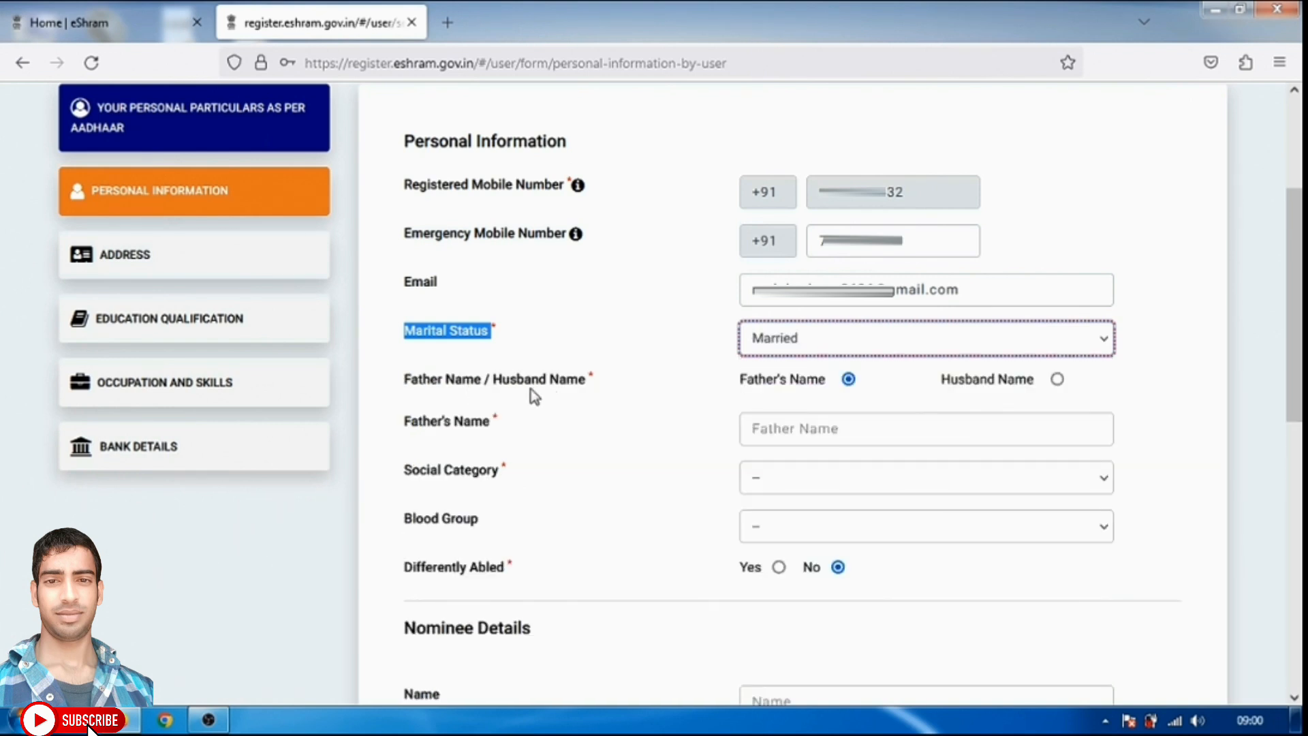
- Choose the Husband Name option instead of Father's Name and enter the husband's name
drag(406, 380, 584, 385)
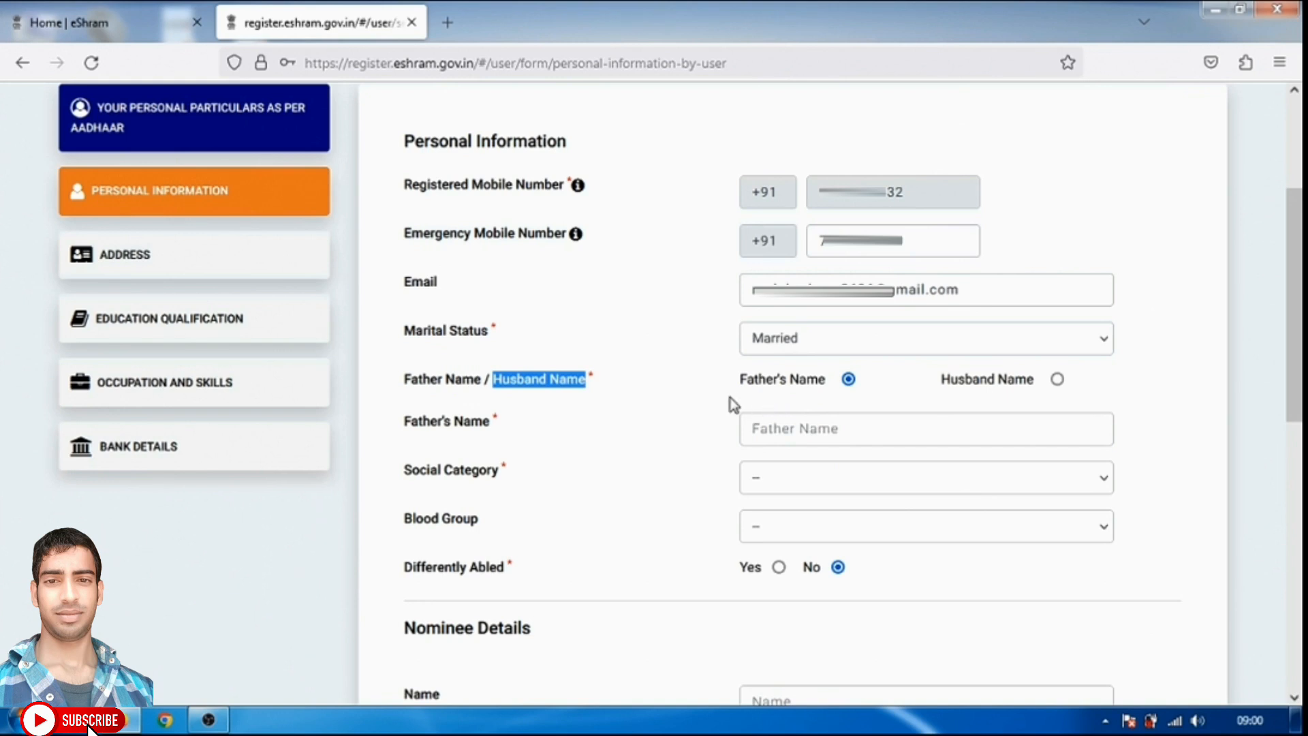
drag(739, 383, 827, 398)
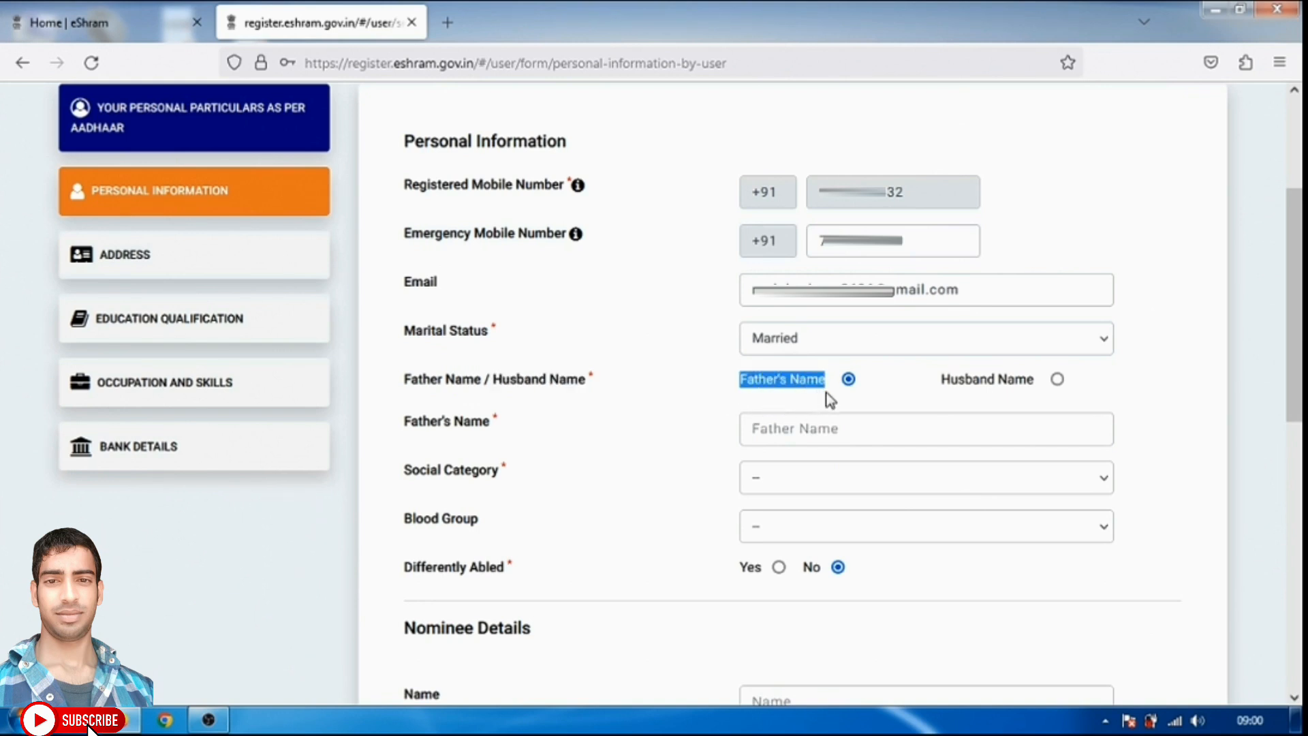
drag(941, 381, 1040, 395)
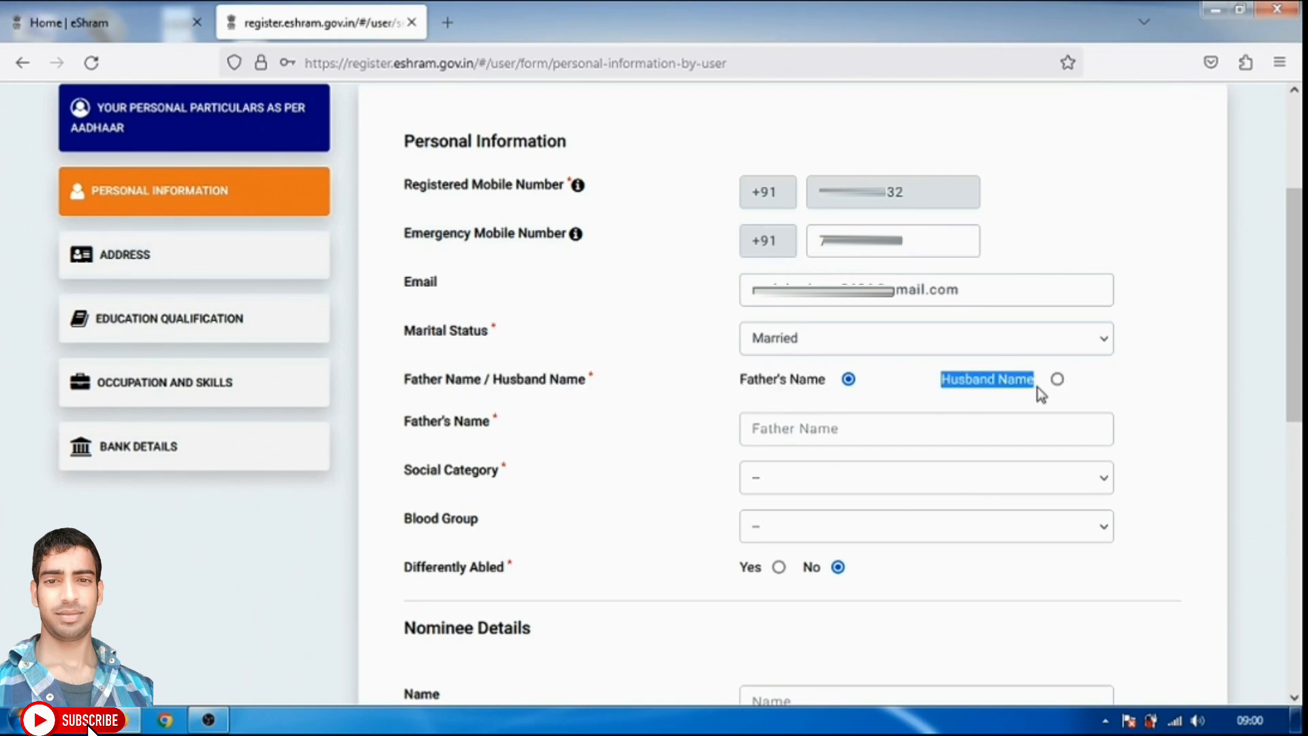
click(1058, 380)
drag(404, 421, 499, 438)
click(770, 440)
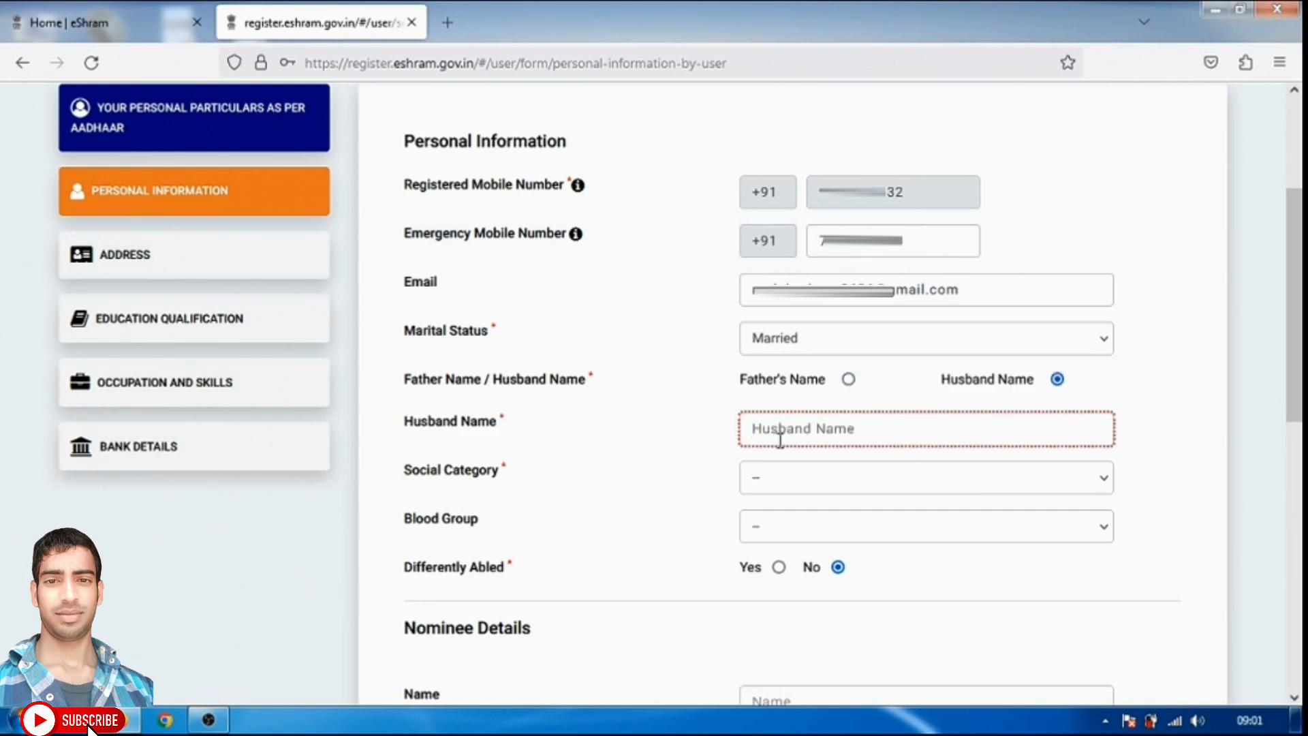
text(SH—)
text(J)
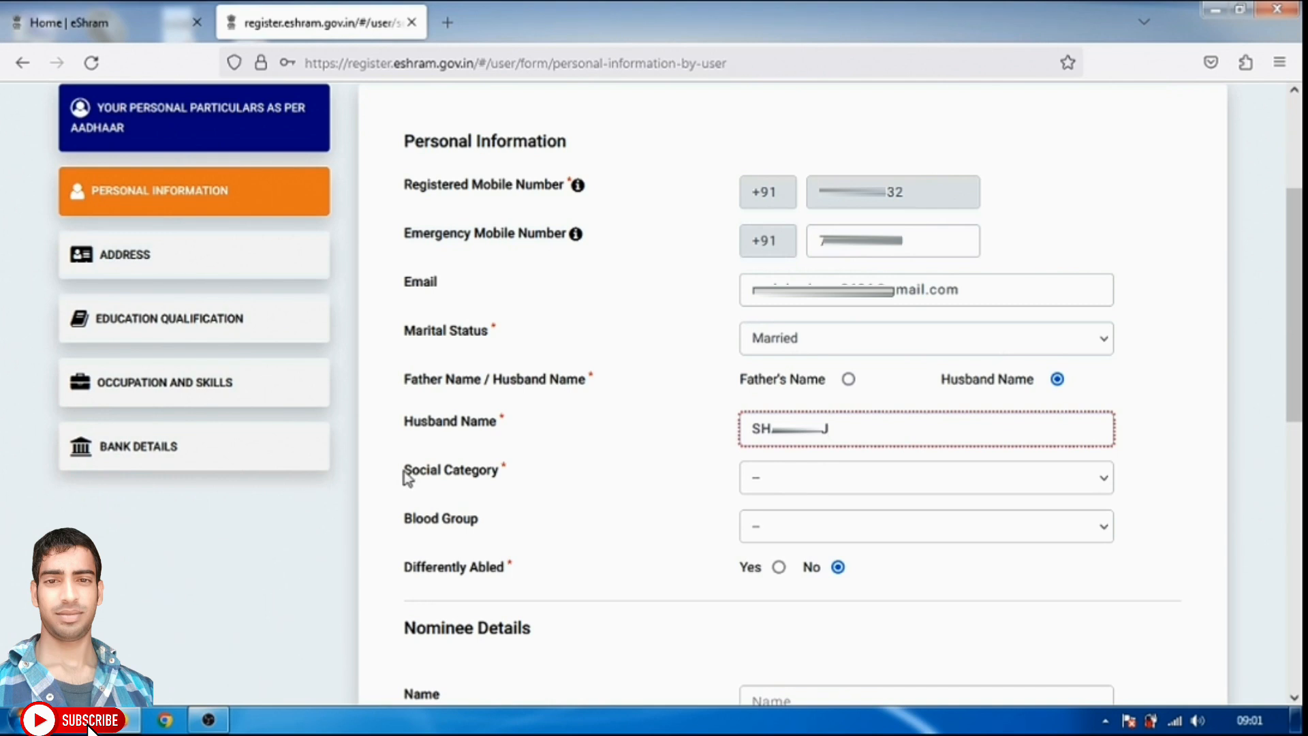
- Set the social category to OBC in the personal information
drag(405, 477, 488, 480)
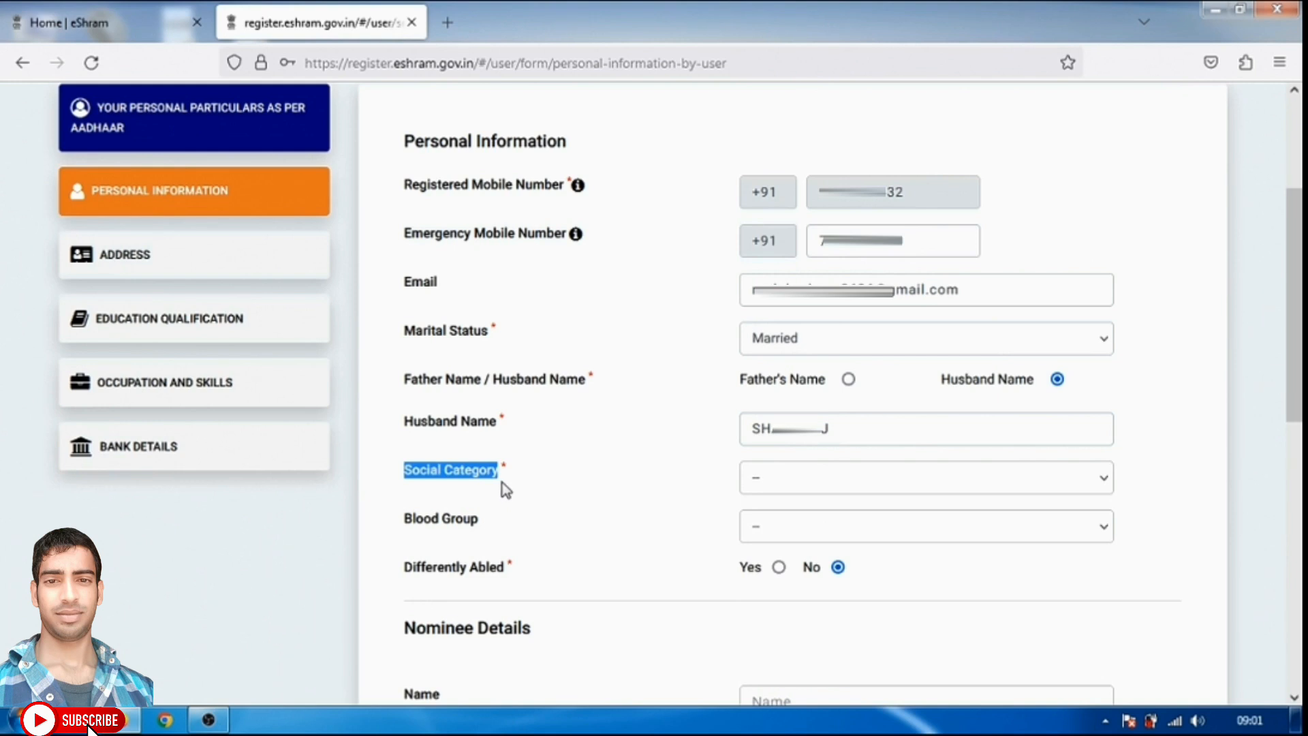
click(785, 479)
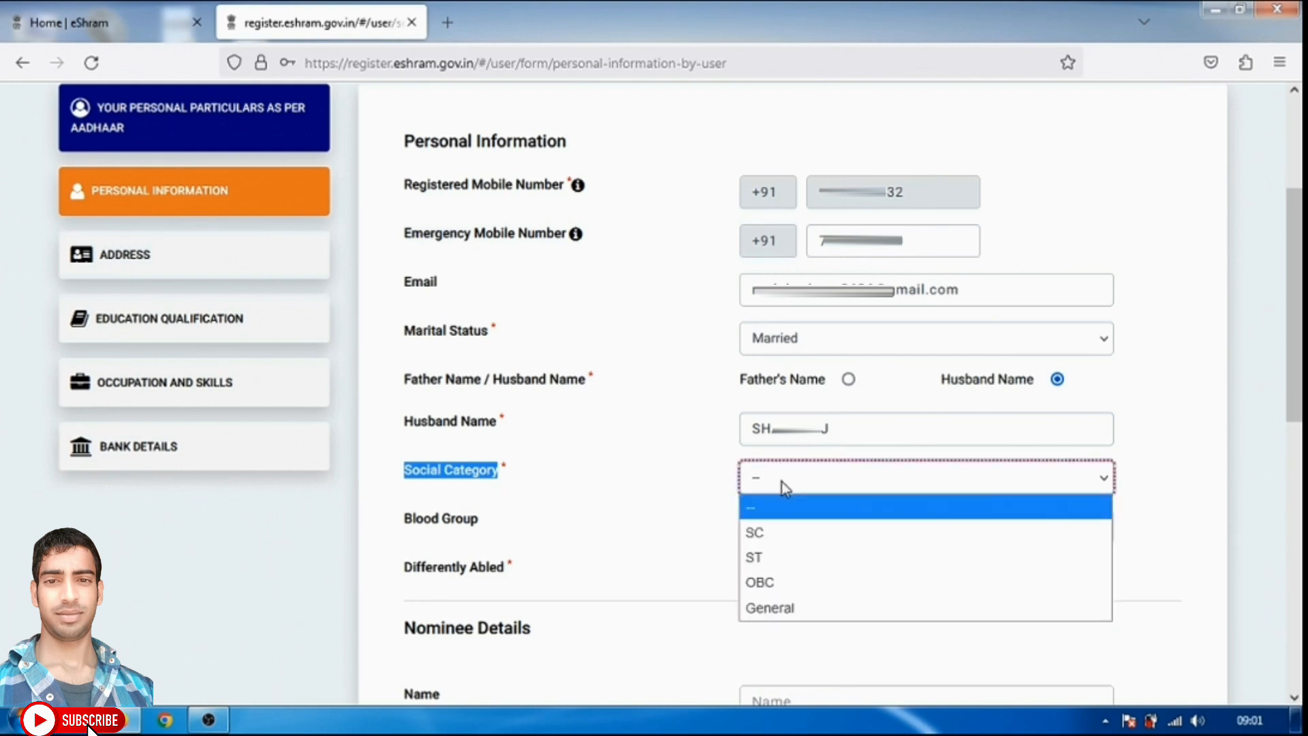
click(774, 590)
drag(403, 525, 528, 525)
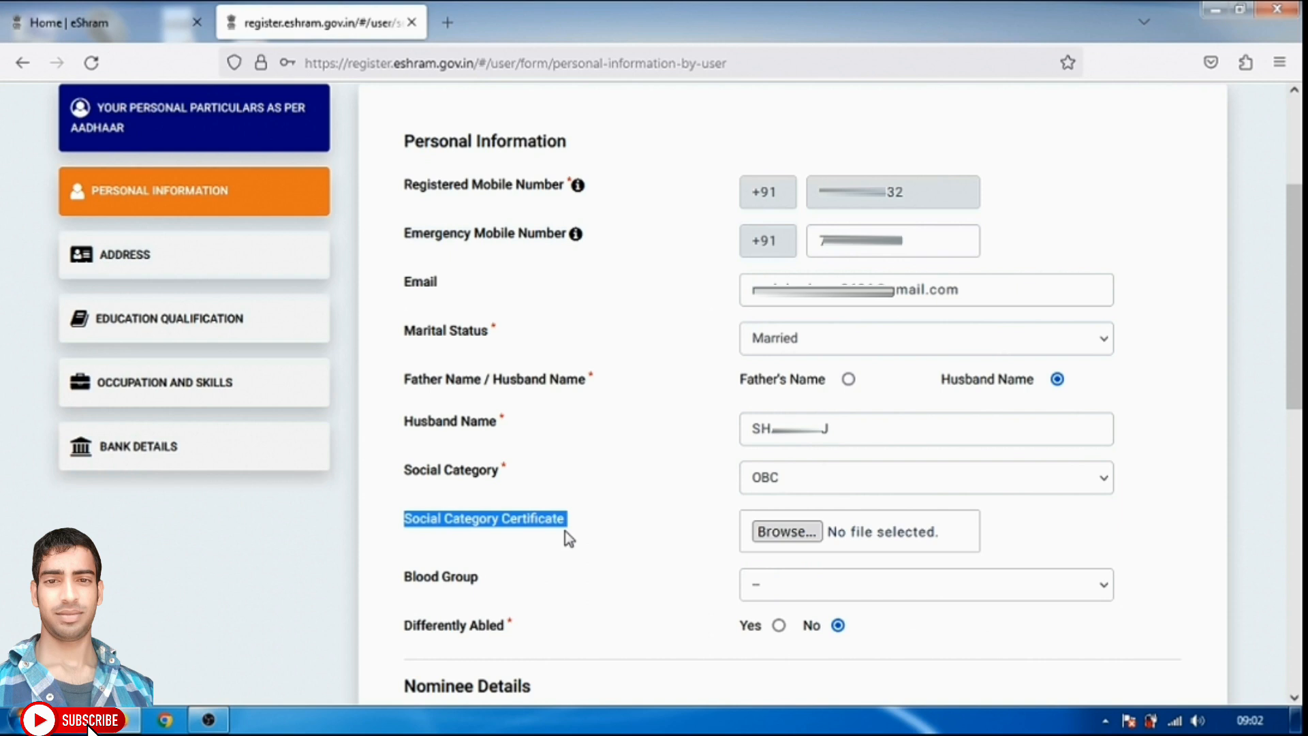
- Review the available blood group options and the Differently Abled choice without changing them
click(855, 584)
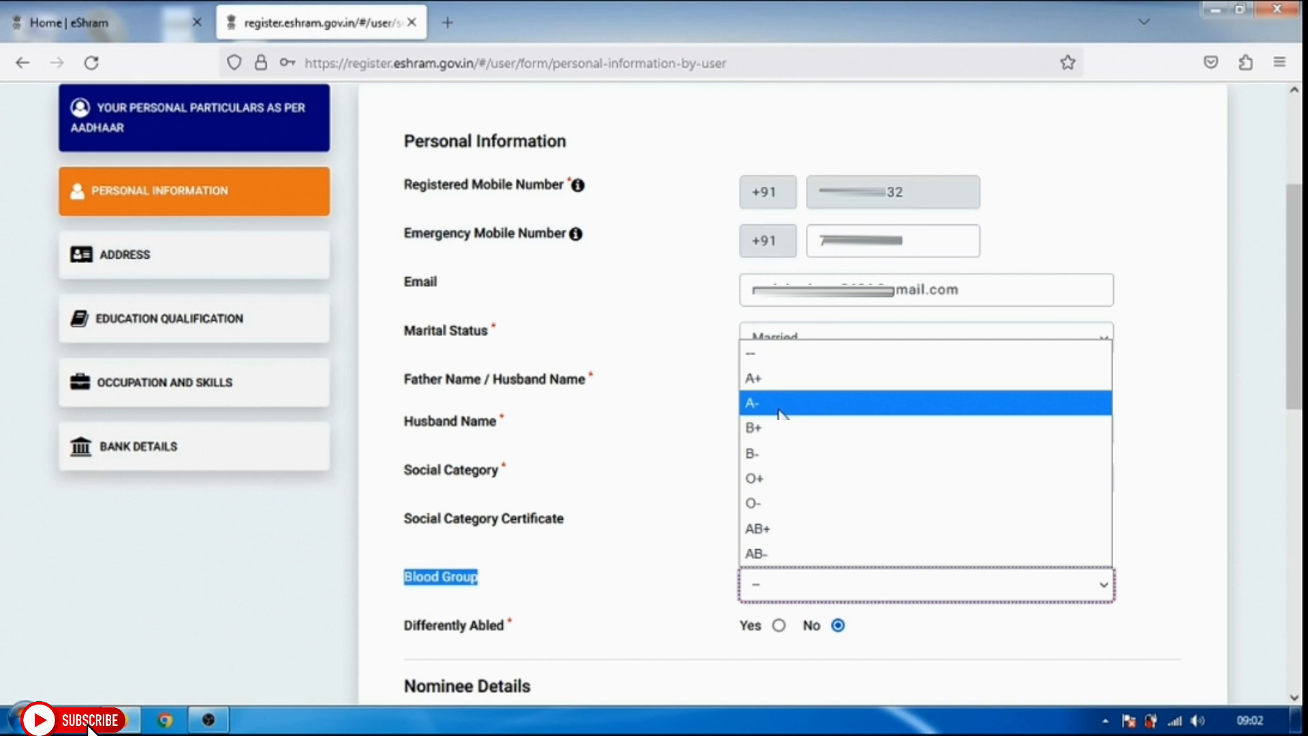
click(790, 593)
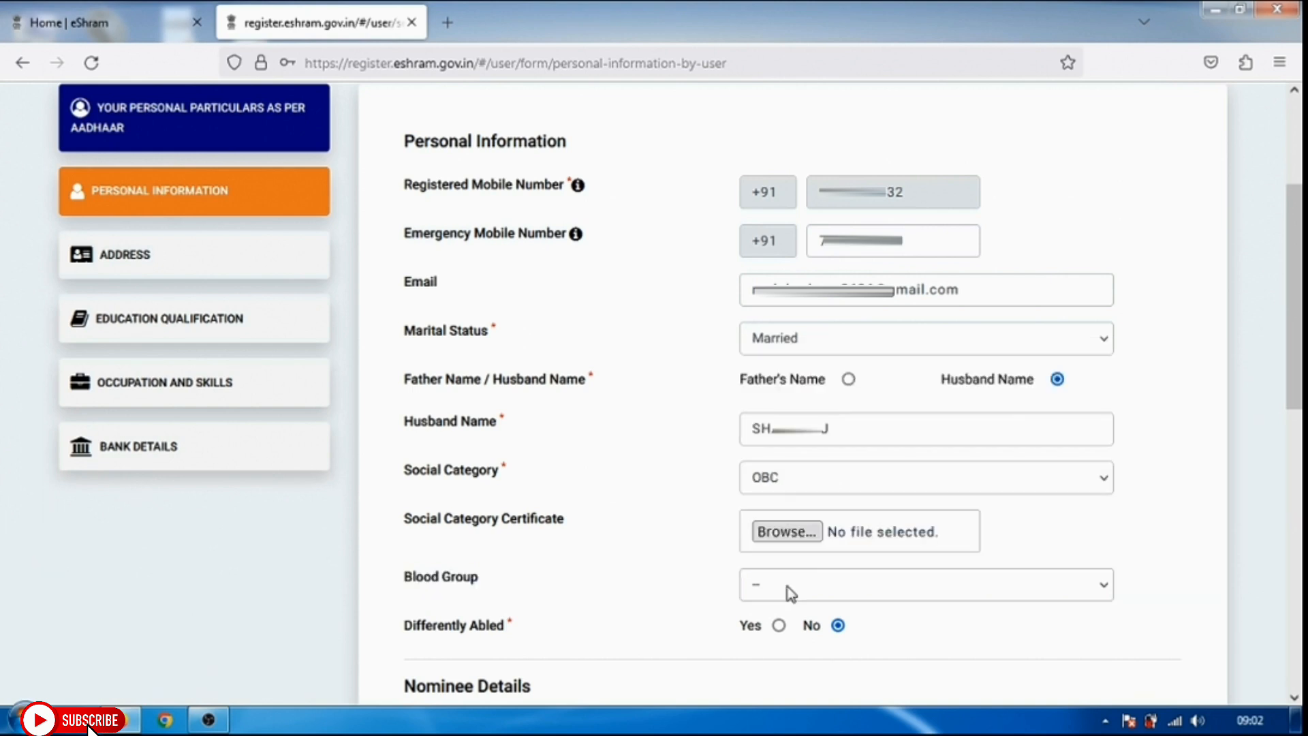
drag(417, 632, 520, 639)
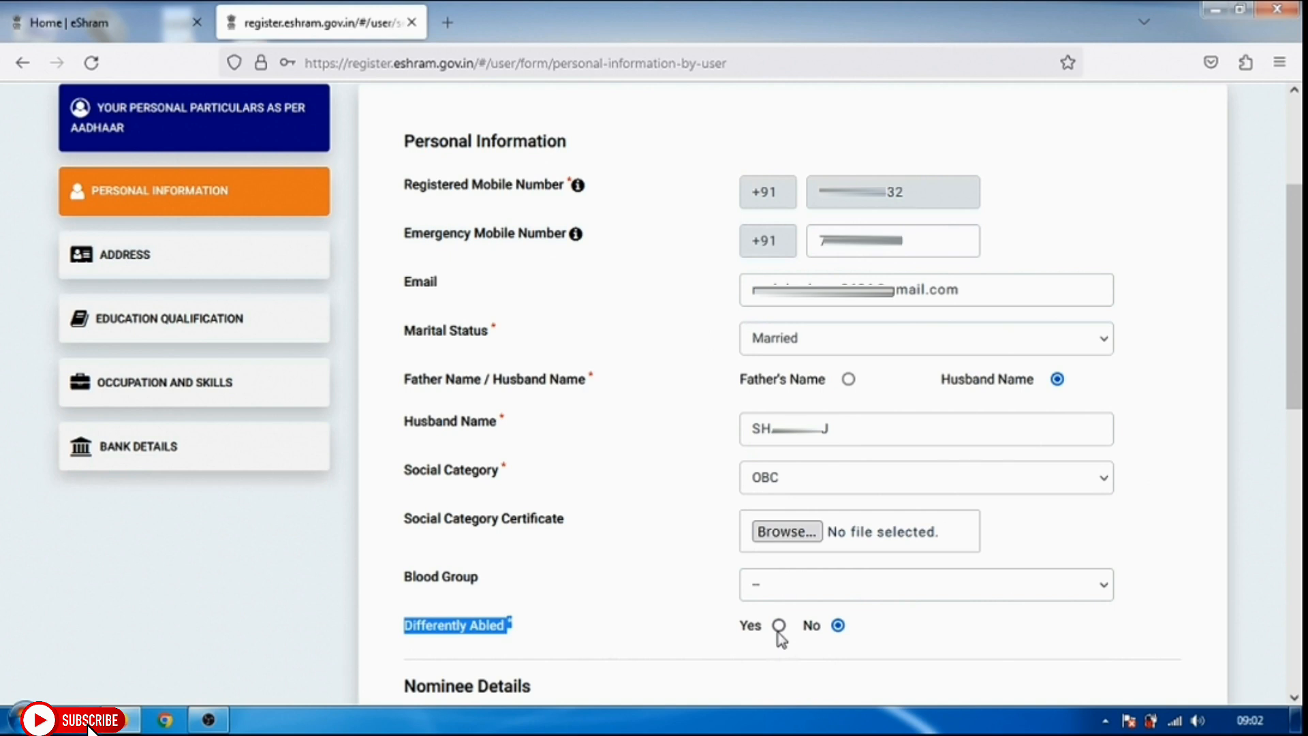
- Set the nominee's date of birth in the Nominee Details section
scroll(532, 117, down, 8)
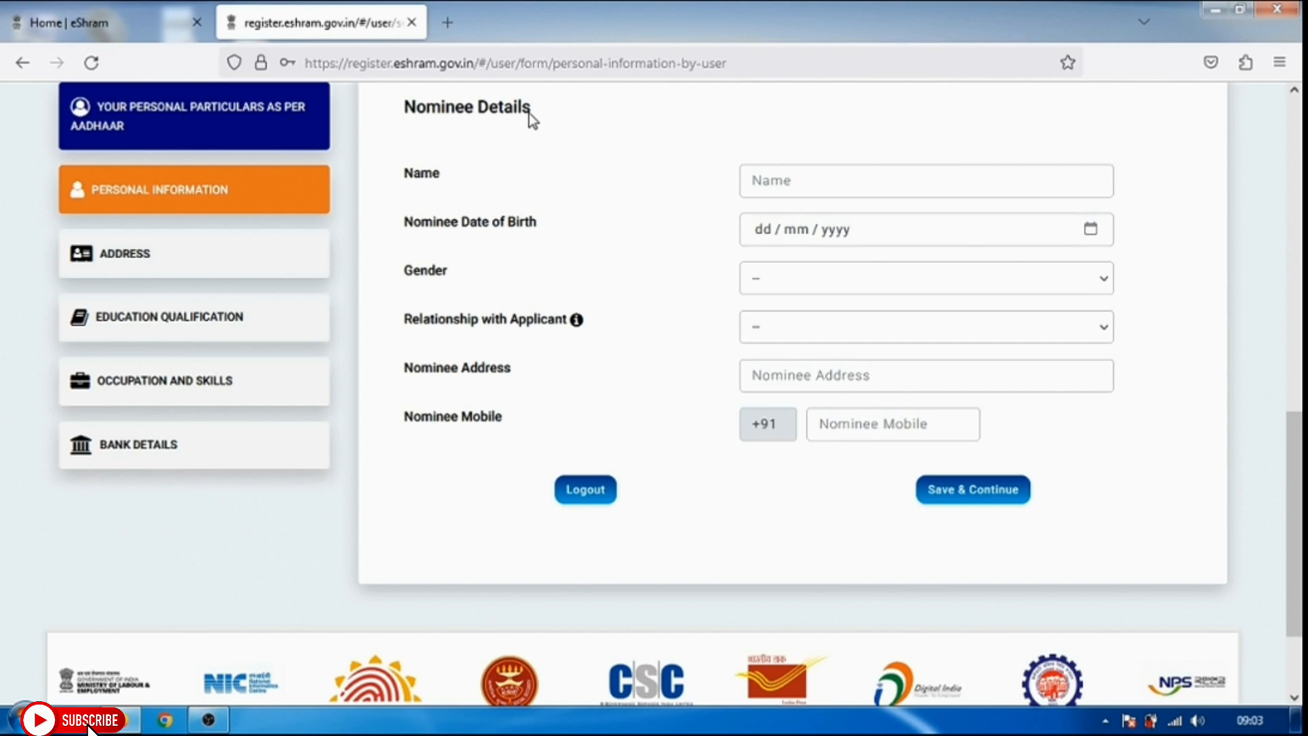
click(796, 191)
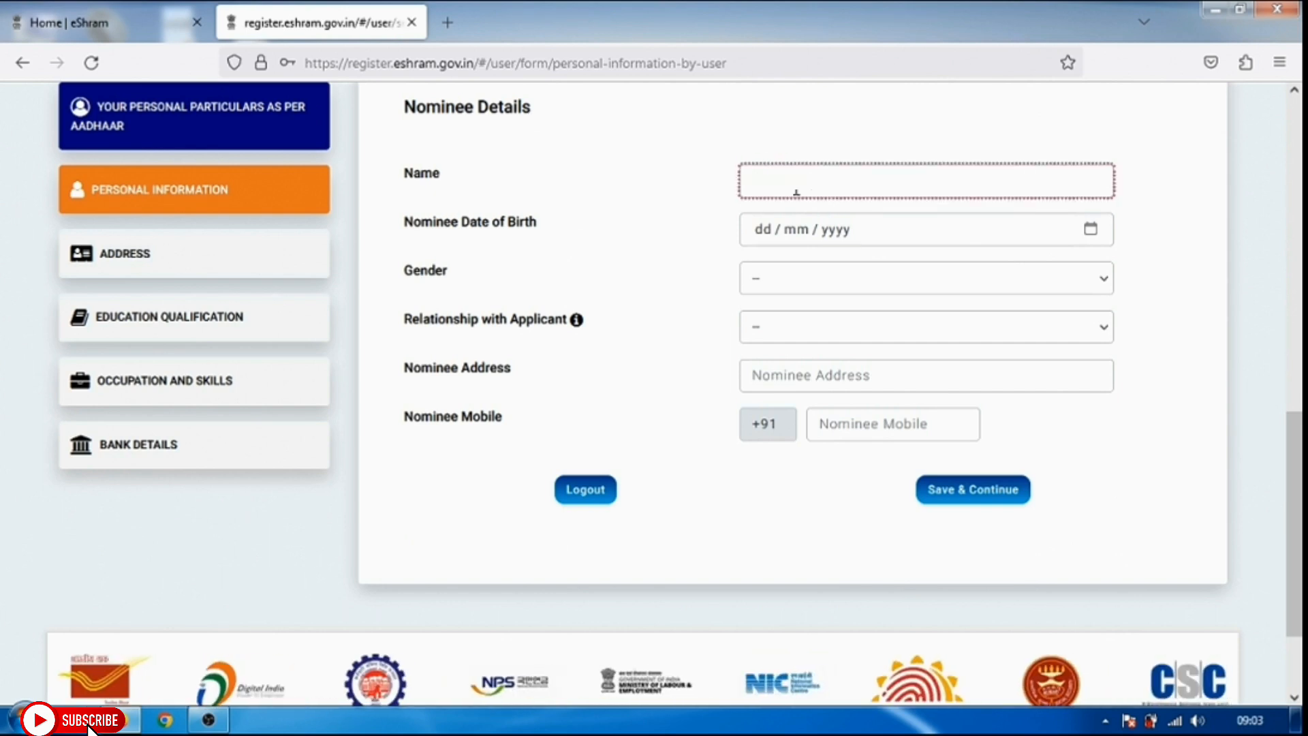
click(1090, 228)
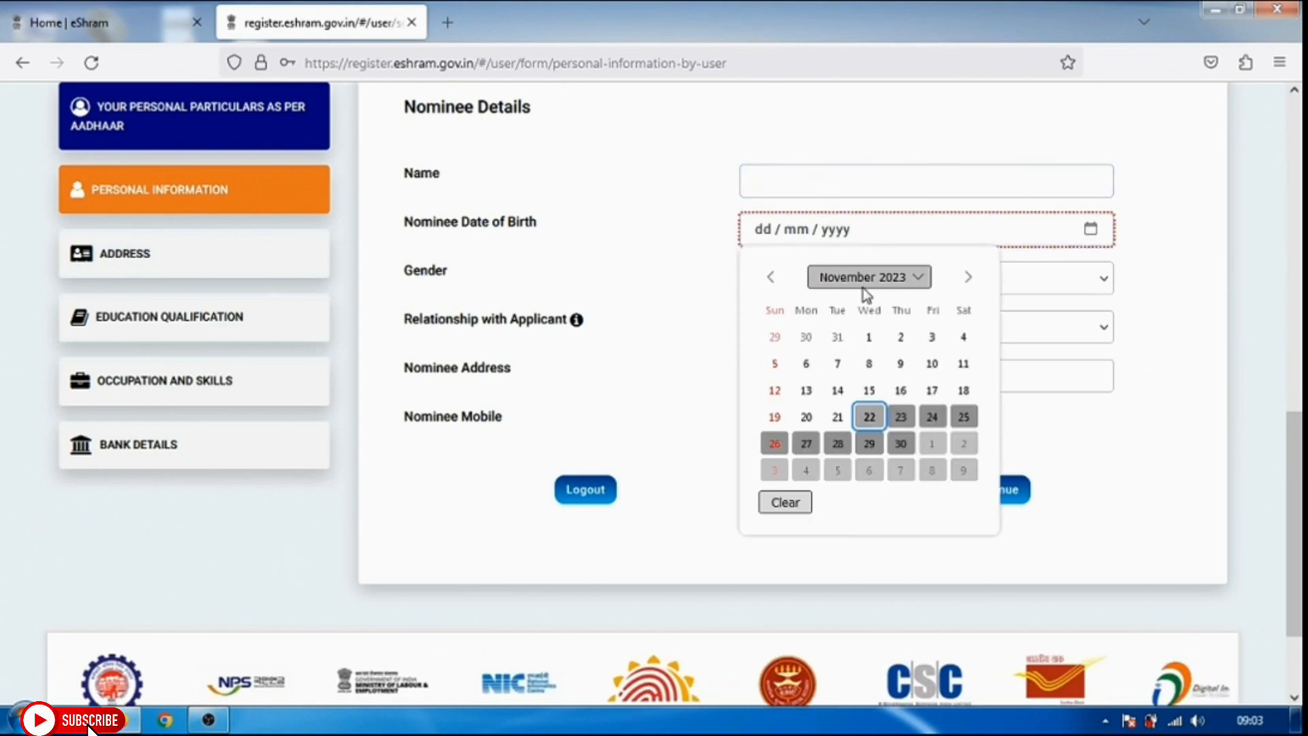
click(918, 277)
scroll(903, 317, up, 13)
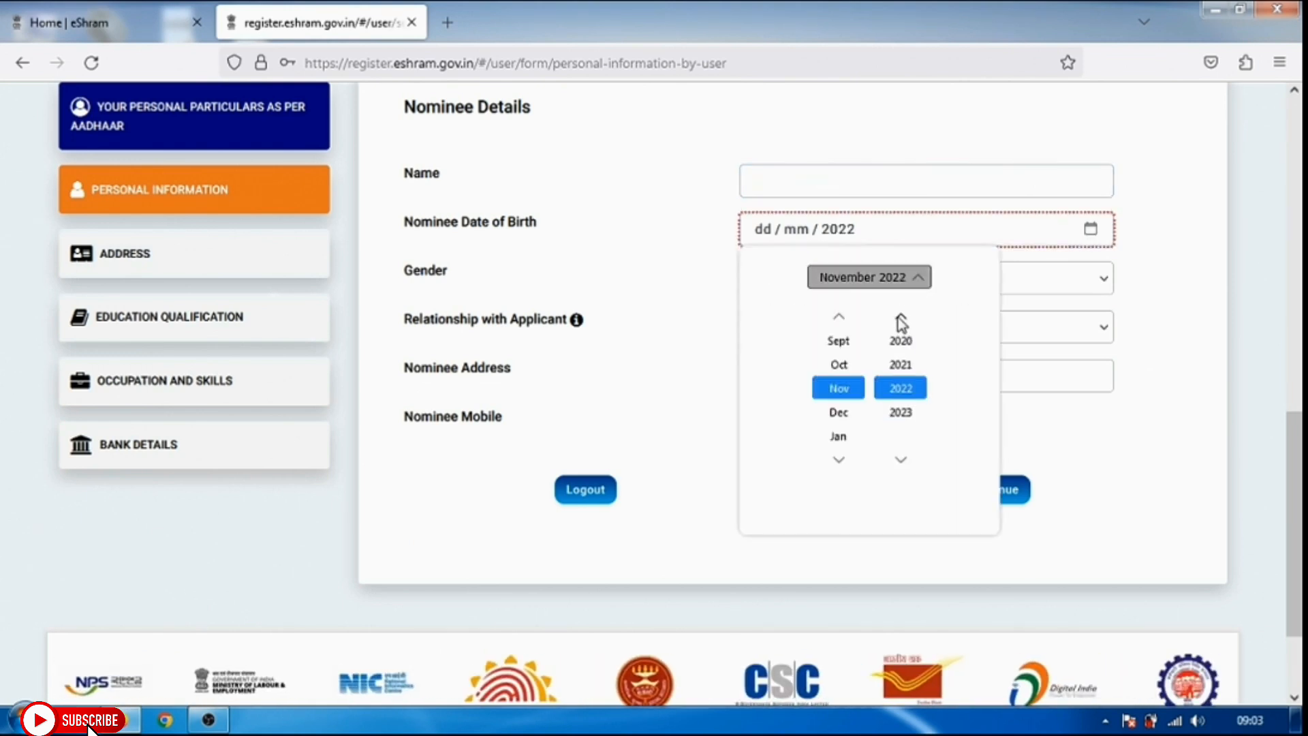
scroll(901, 318, up, 5)
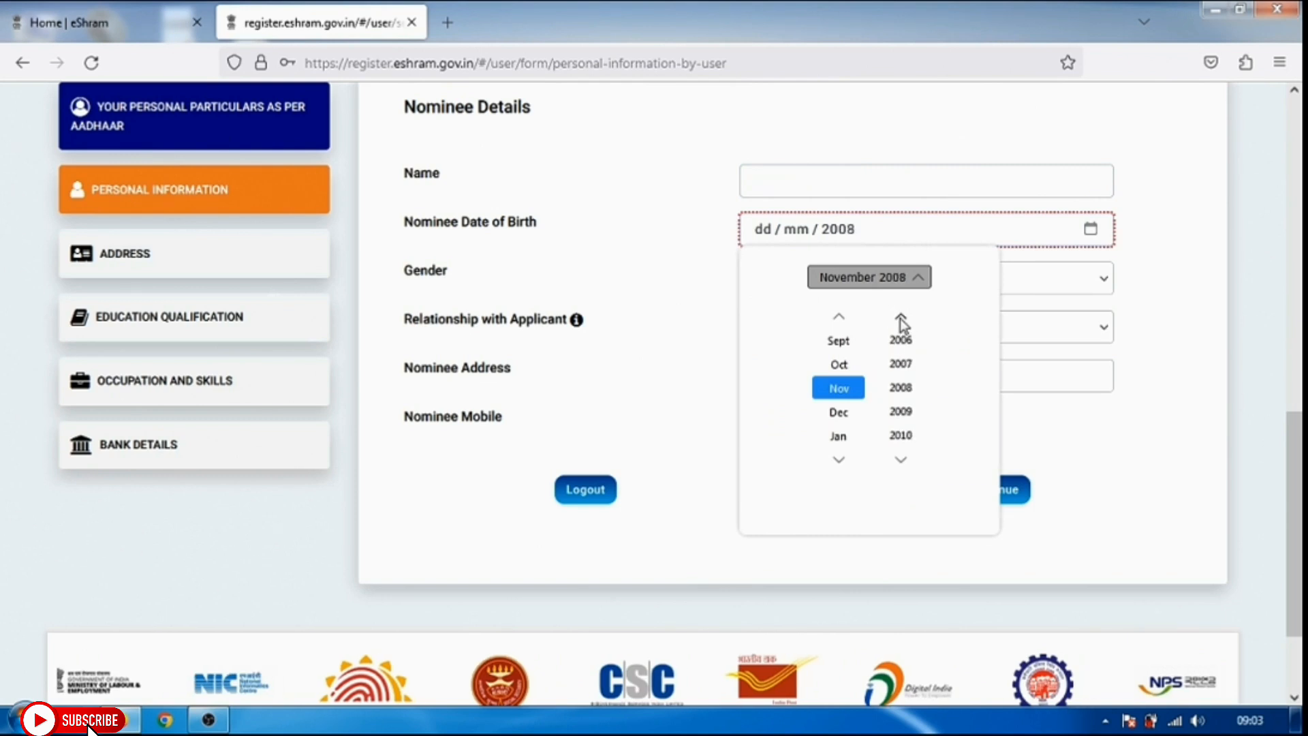
scroll(901, 317, up, 10)
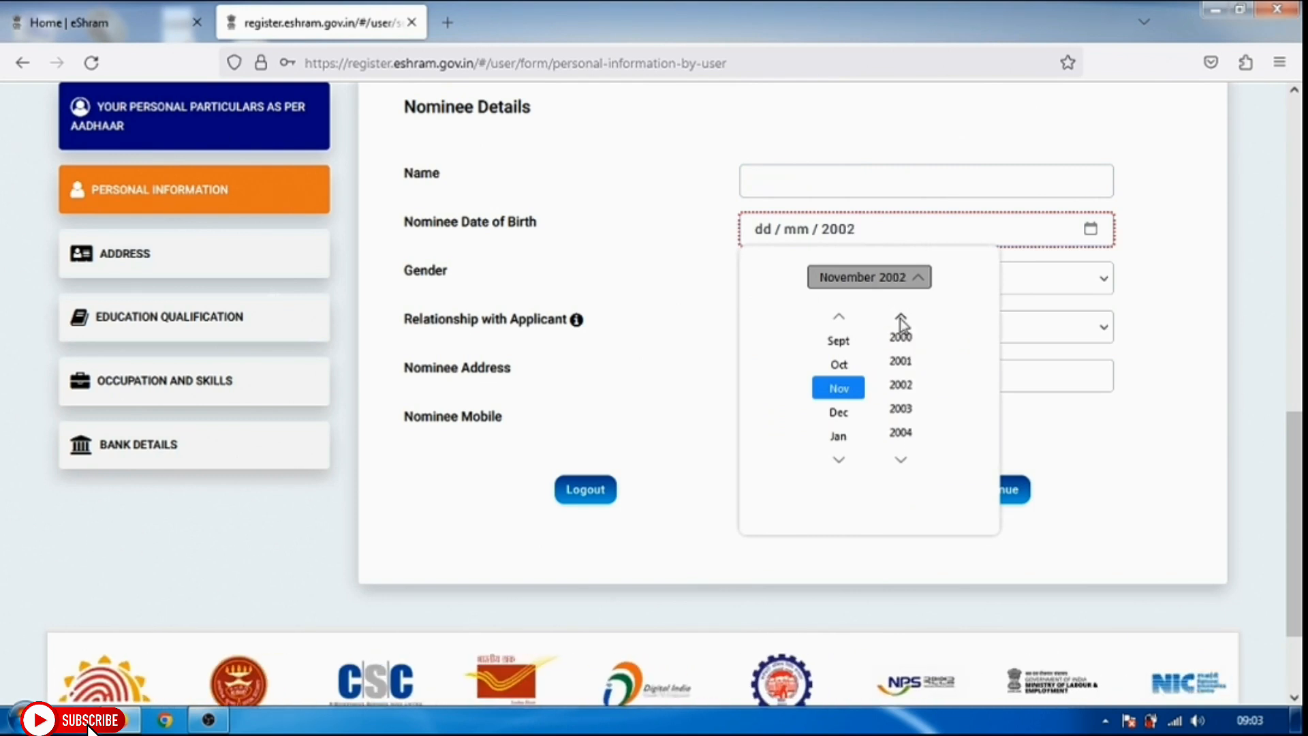
scroll(901, 320, up, 3)
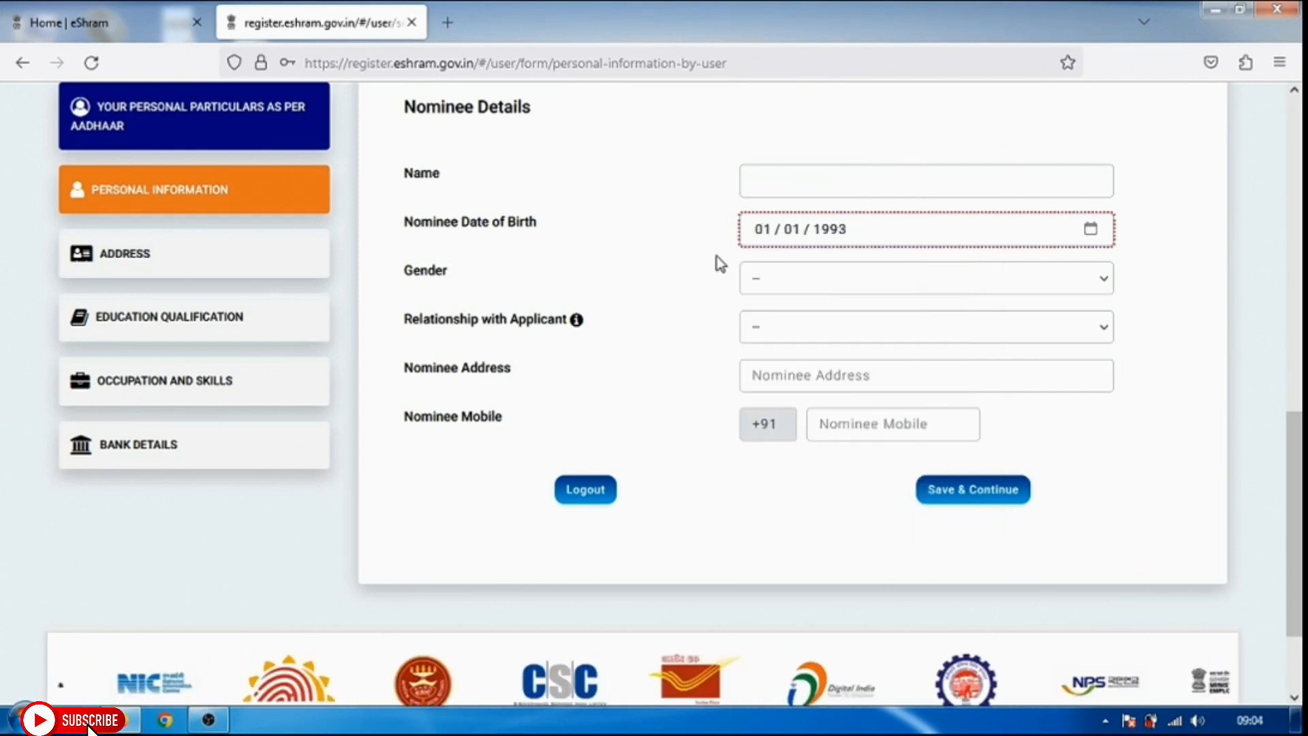
- Set the nominee's gender to Male and the relationship with the applicant to Husband
double_click(408, 273)
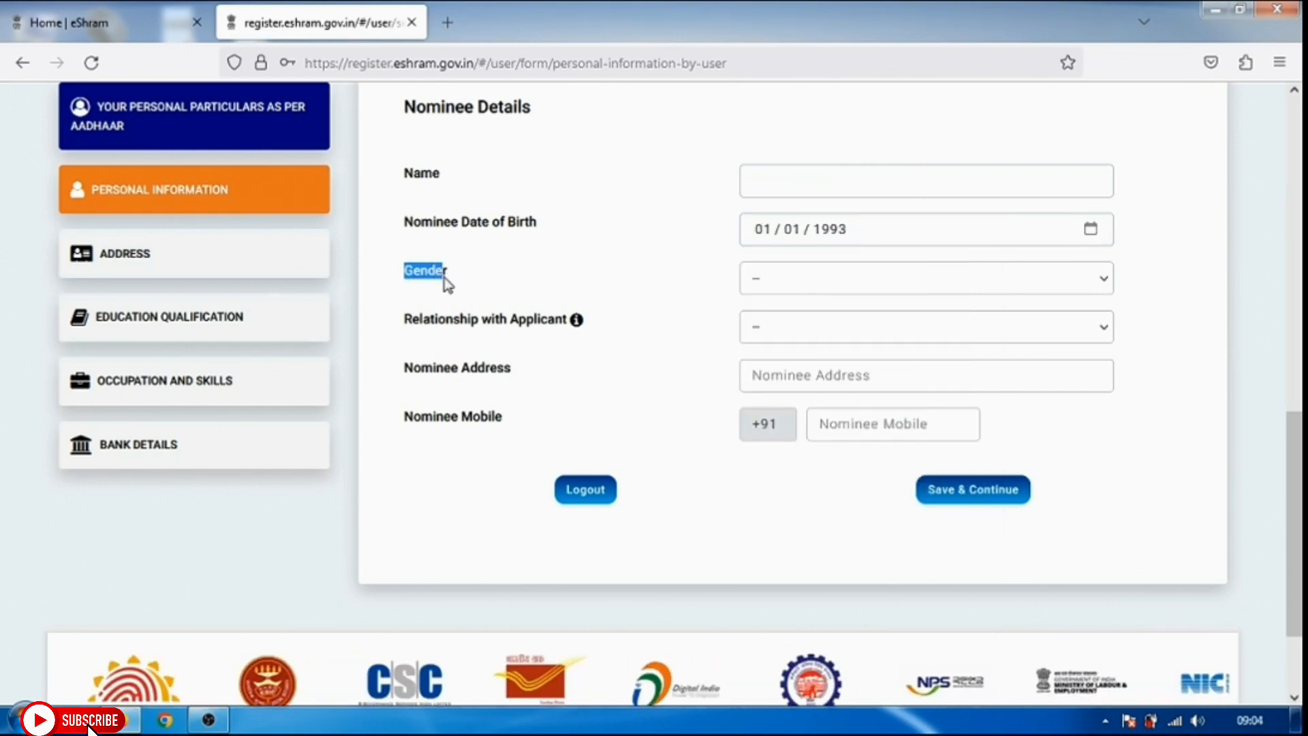
click(770, 284)
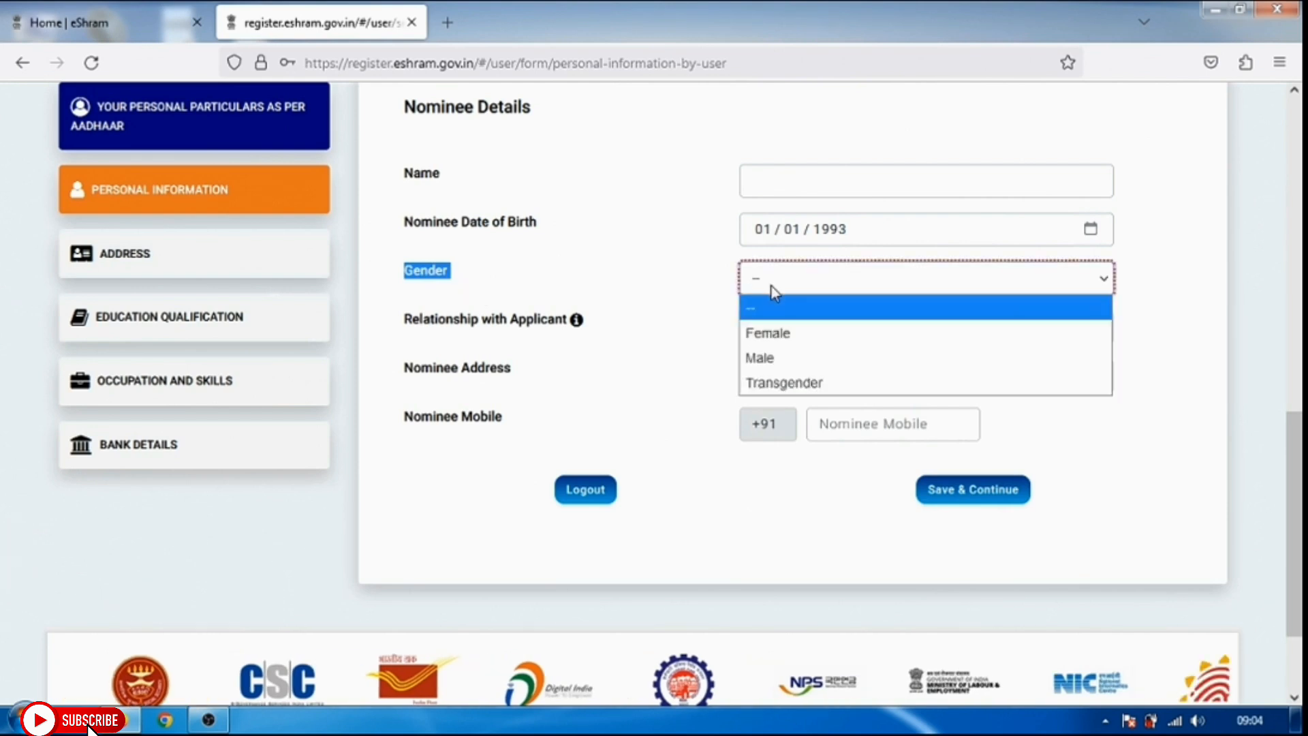
click(777, 357)
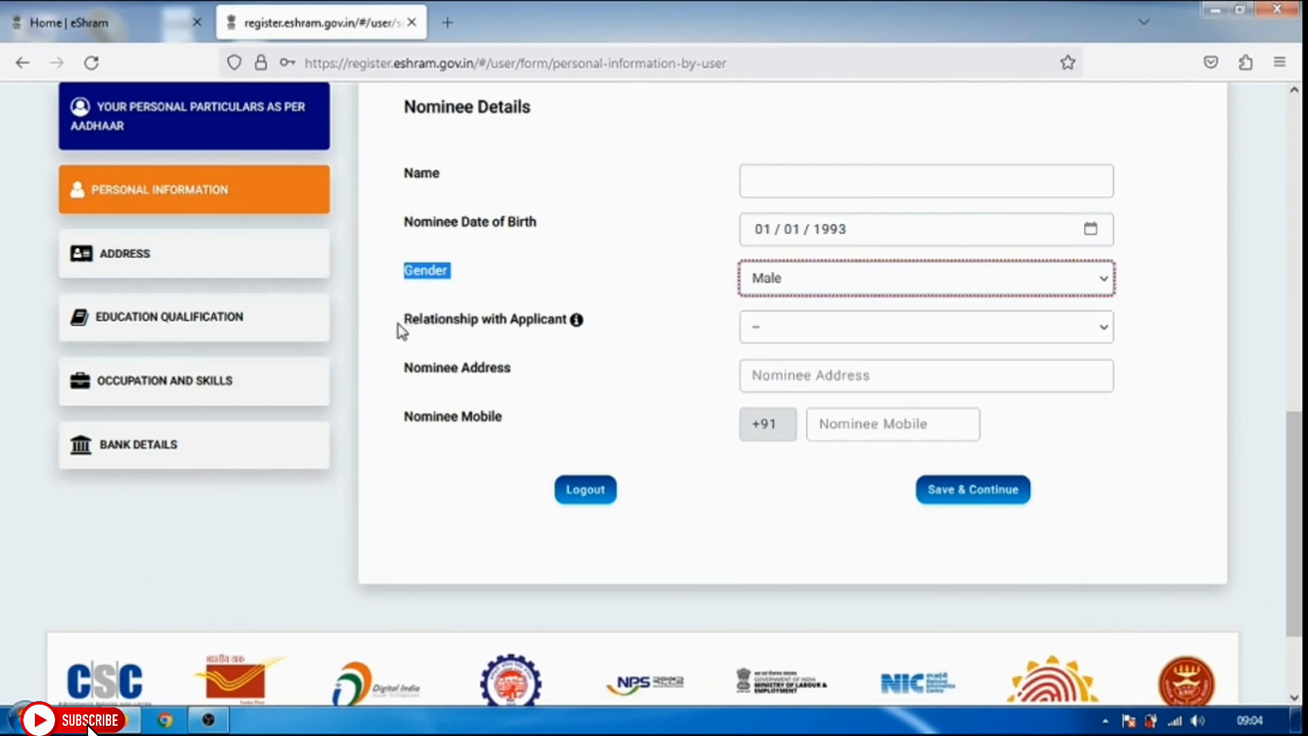
drag(399, 323, 574, 335)
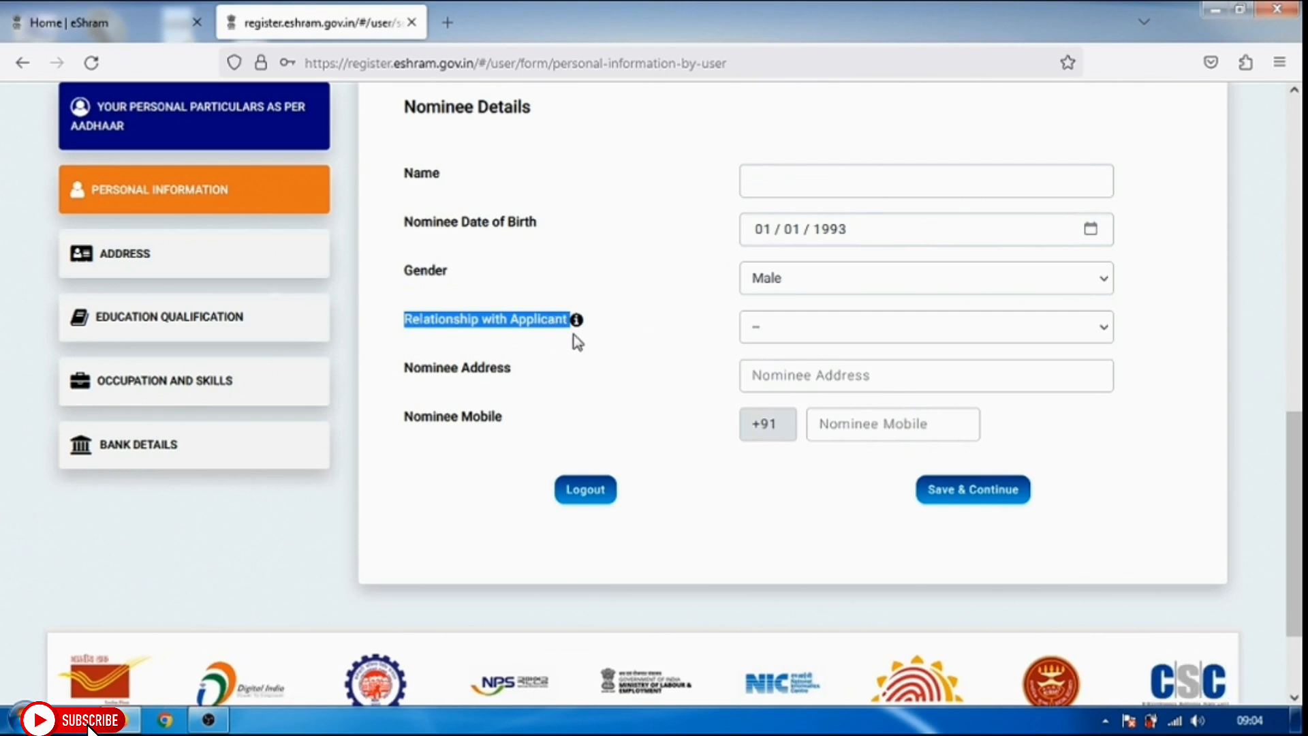
click(766, 330)
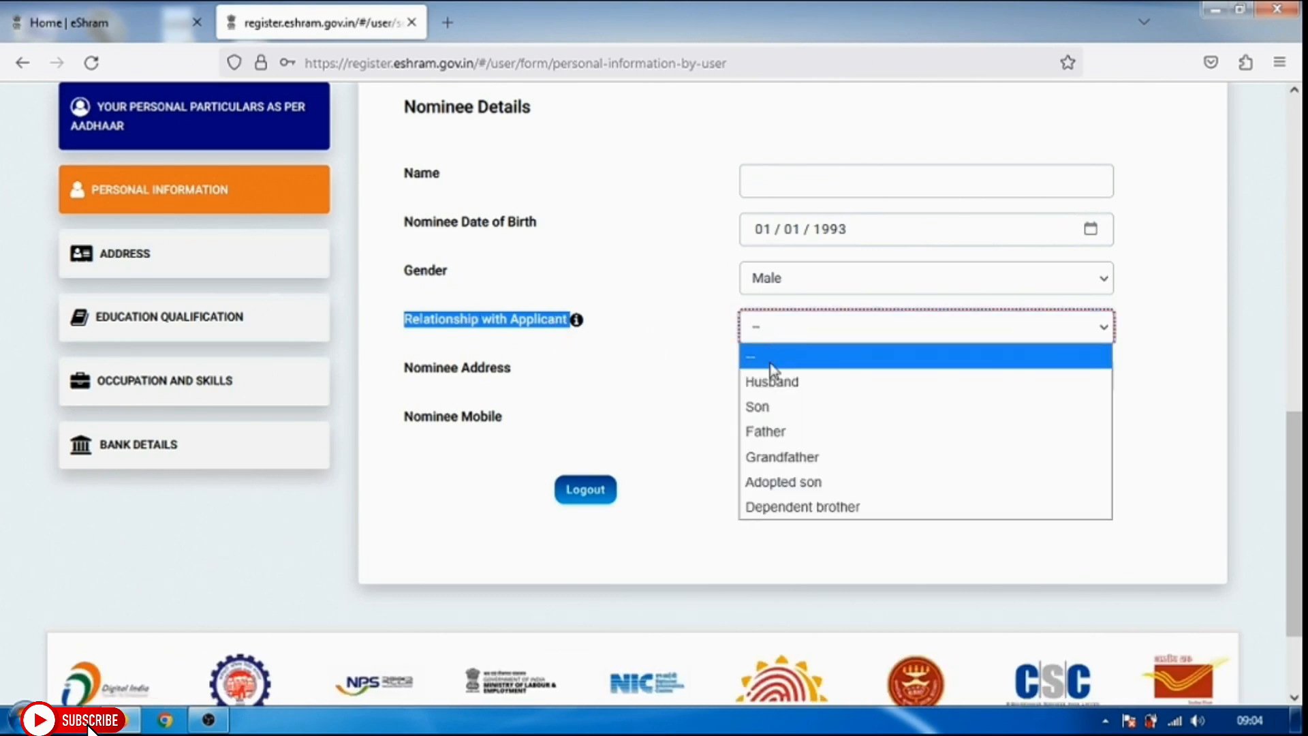
click(772, 381)
- Fill in the nominee's address and mobile number, and save the form to continue to the address section
drag(404, 372, 528, 380)
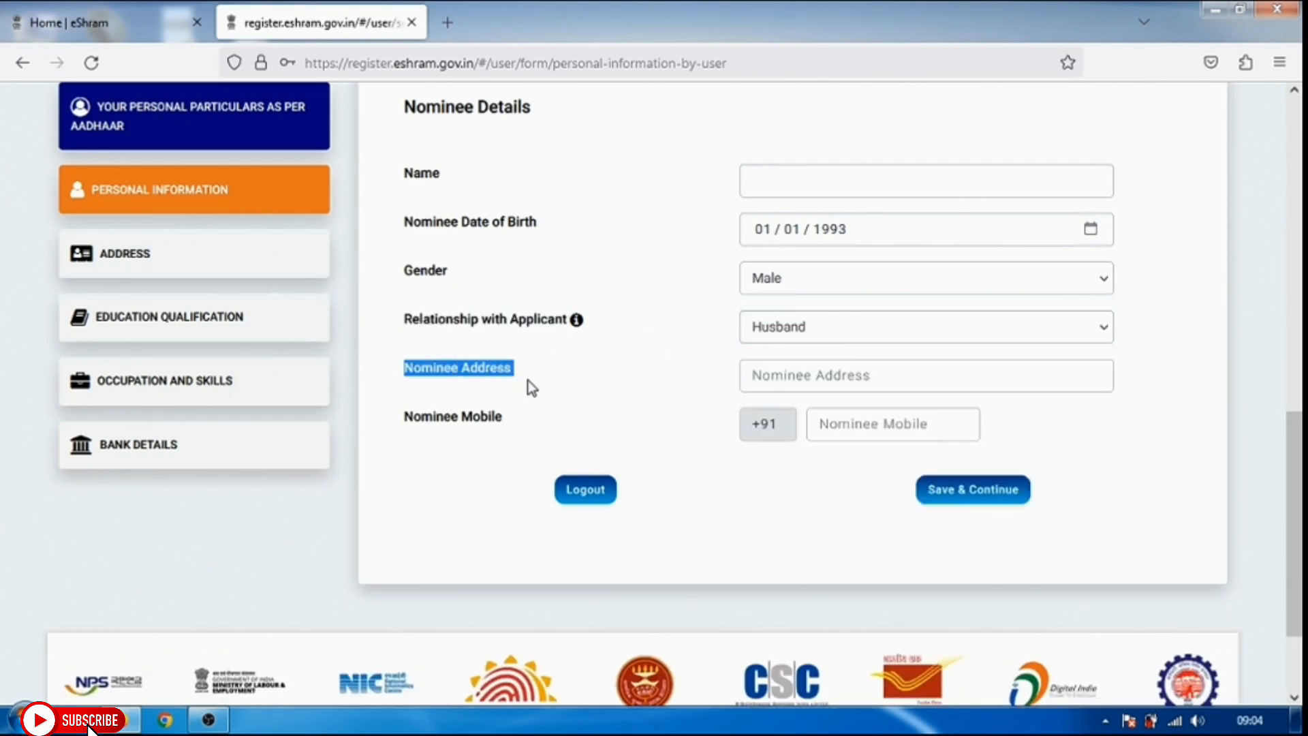
click(787, 378)
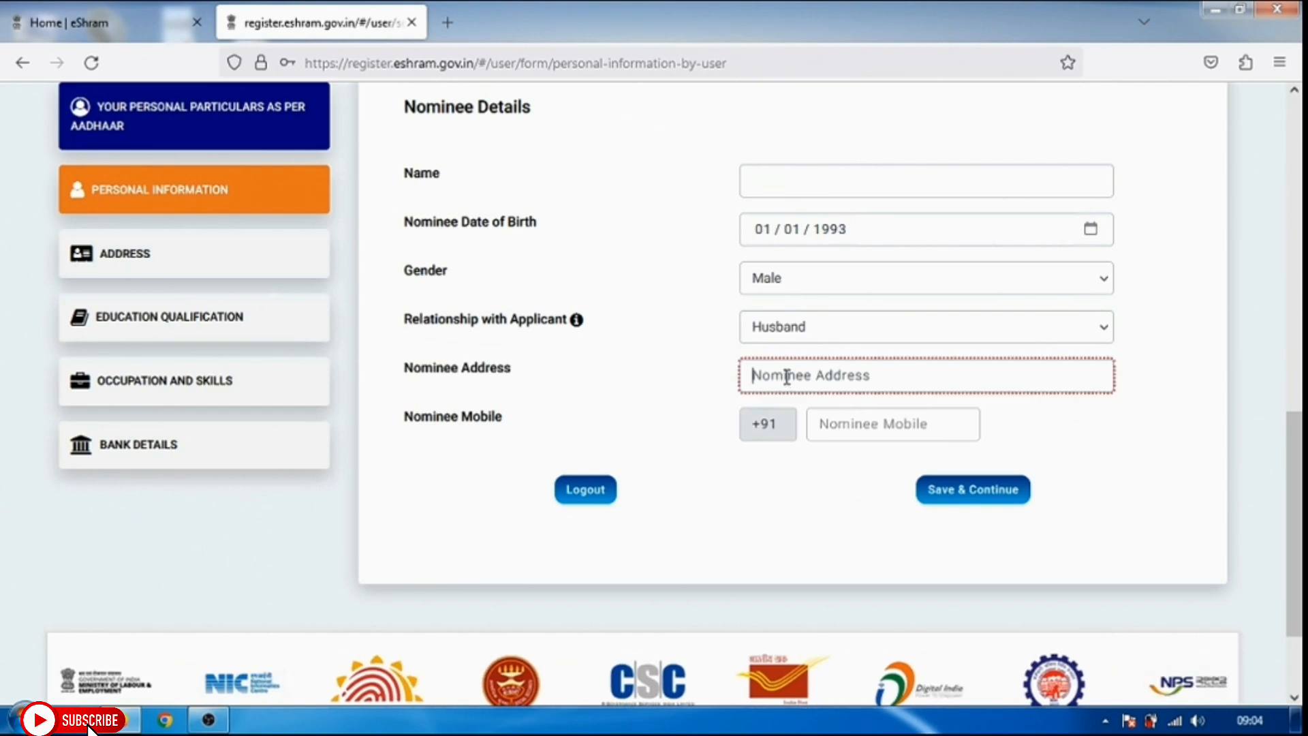
text(VILL.)
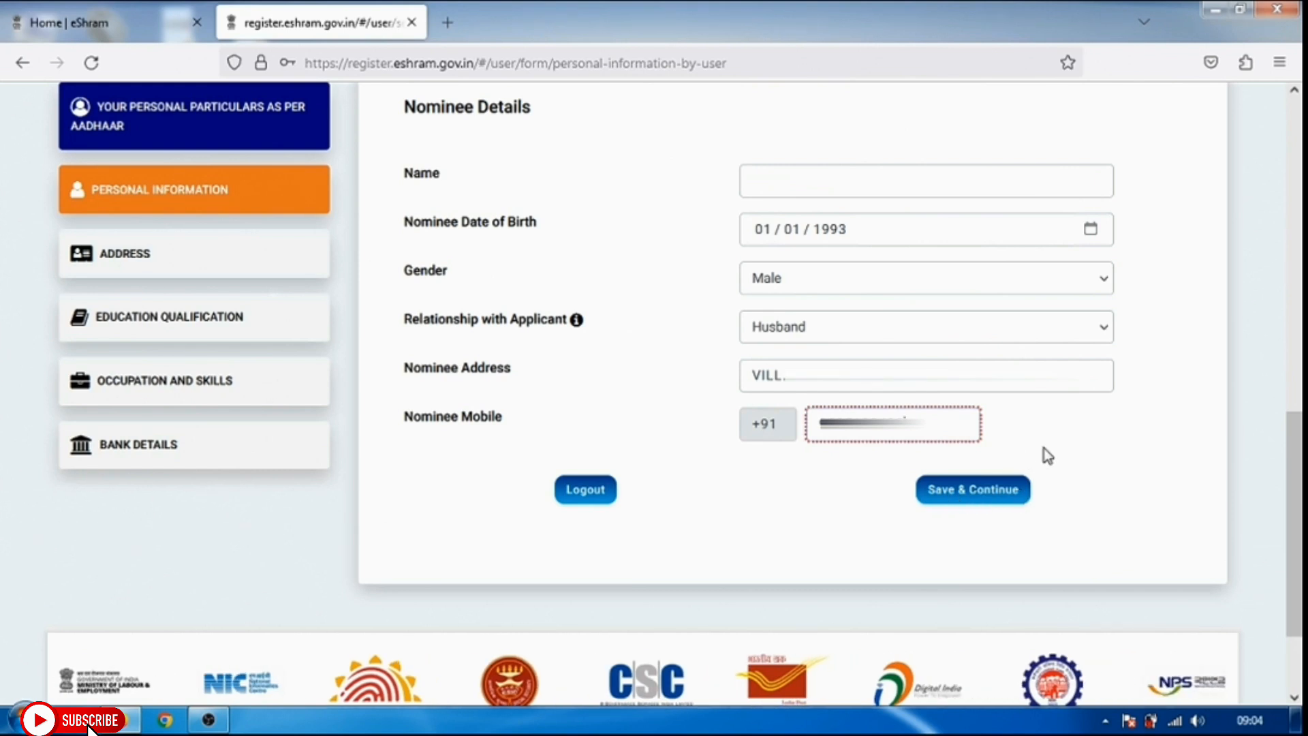
click(973, 489)
- Set the home/native state to UTTAR PRADESH in the residential details
drag(404, 365, 586, 371)
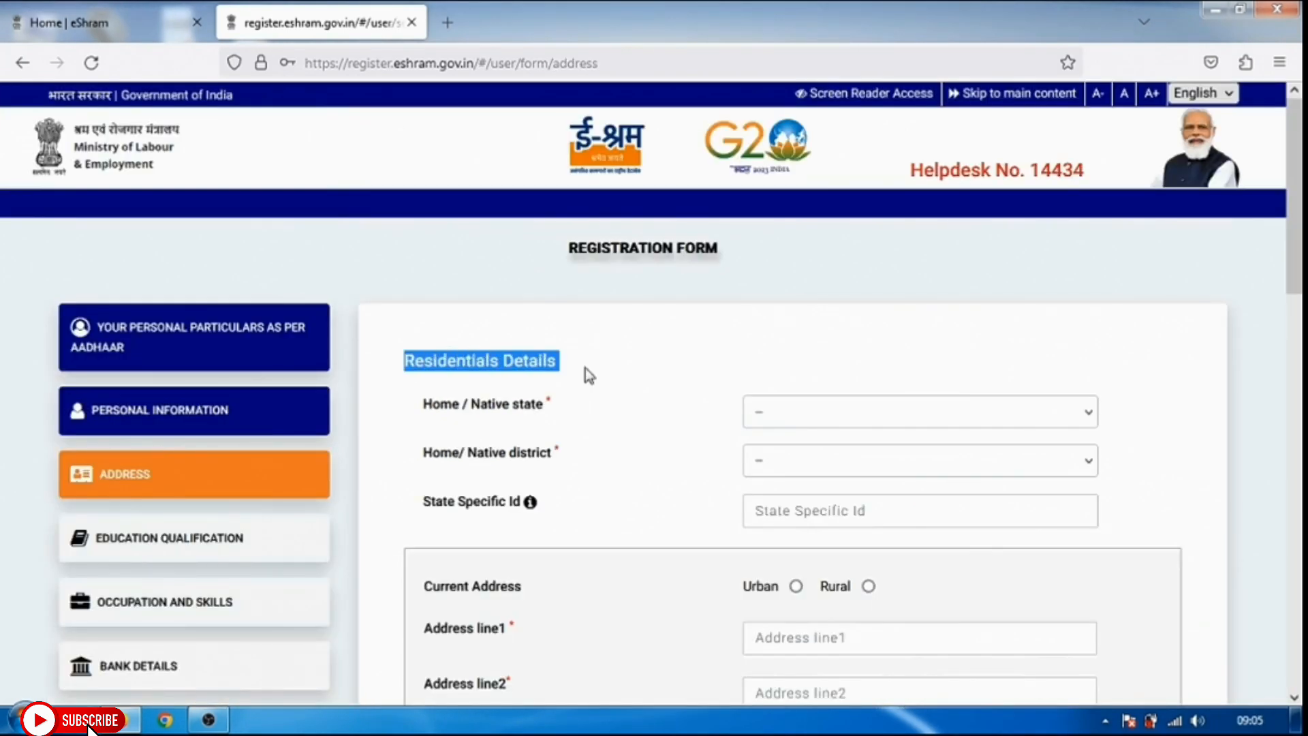
drag(424, 405, 545, 412)
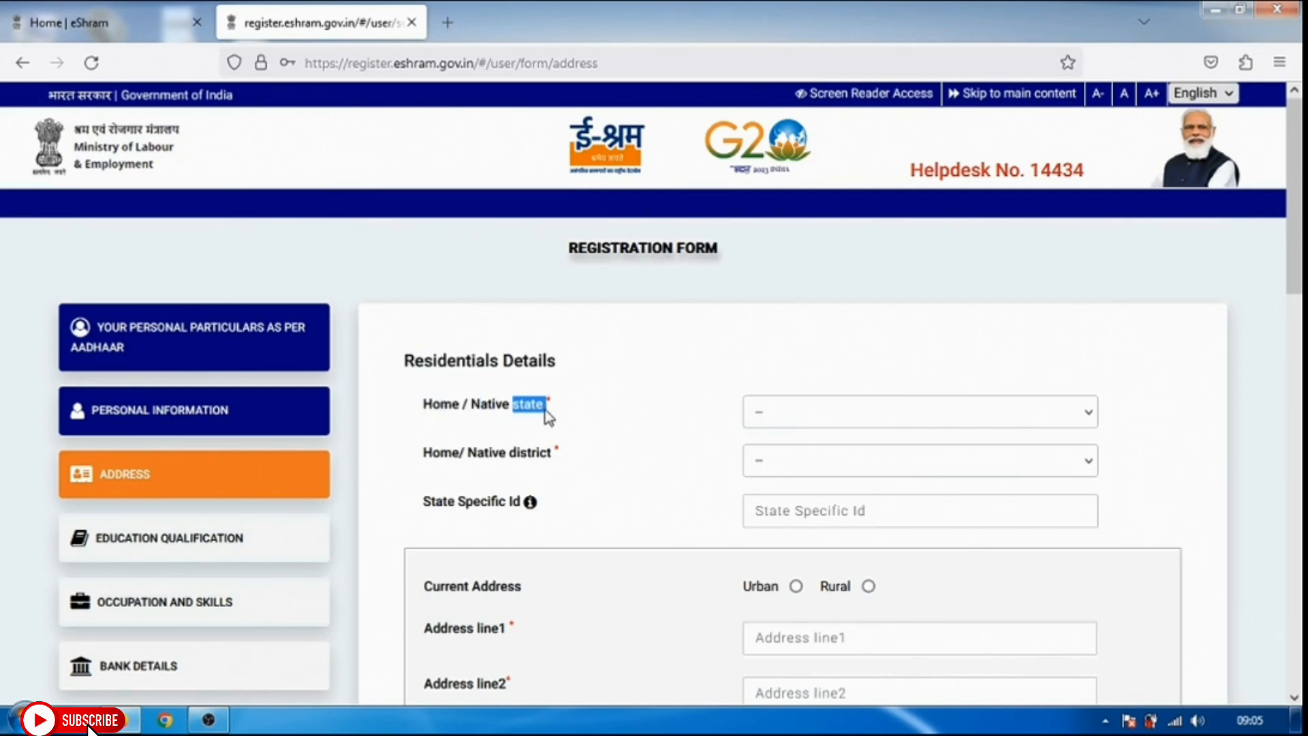
click(766, 417)
scroll(838, 205, down, 6)
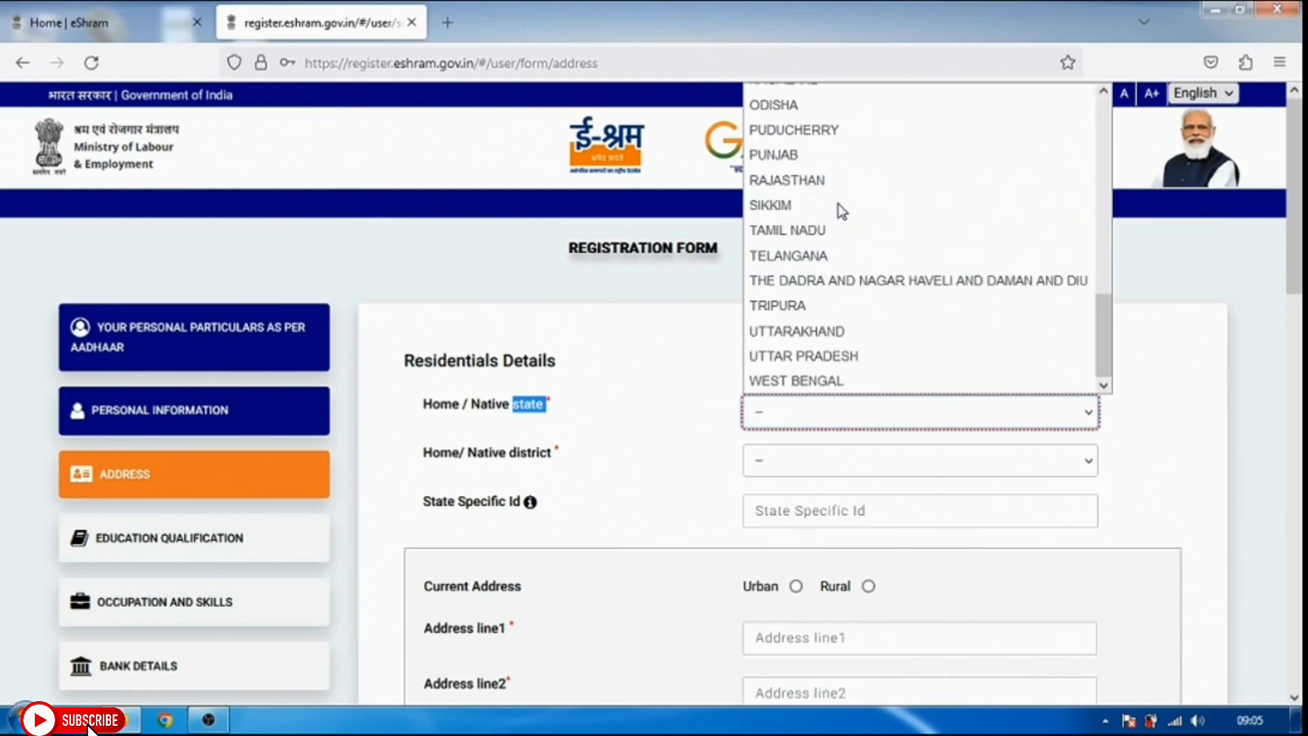
click(807, 360)
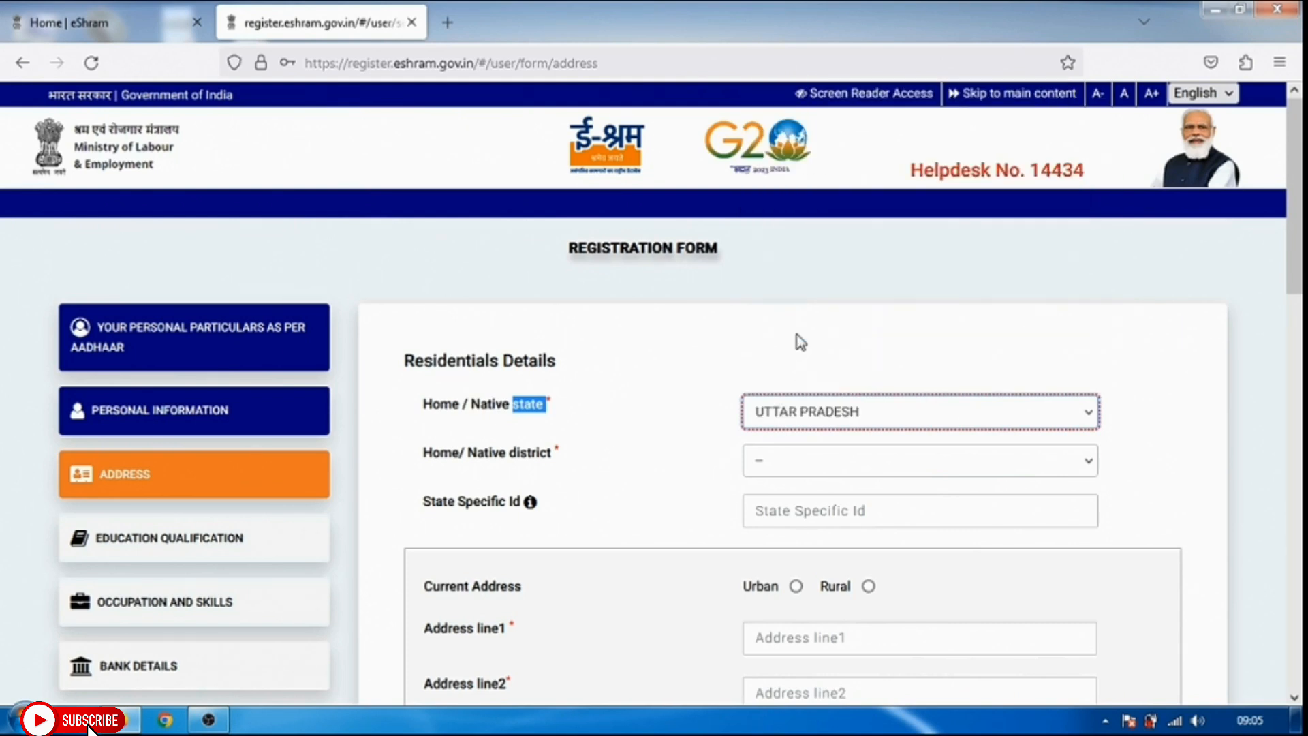
- Set the home/native district to HAPUR and fill in the State Specific Id
drag(510, 455, 538, 457)
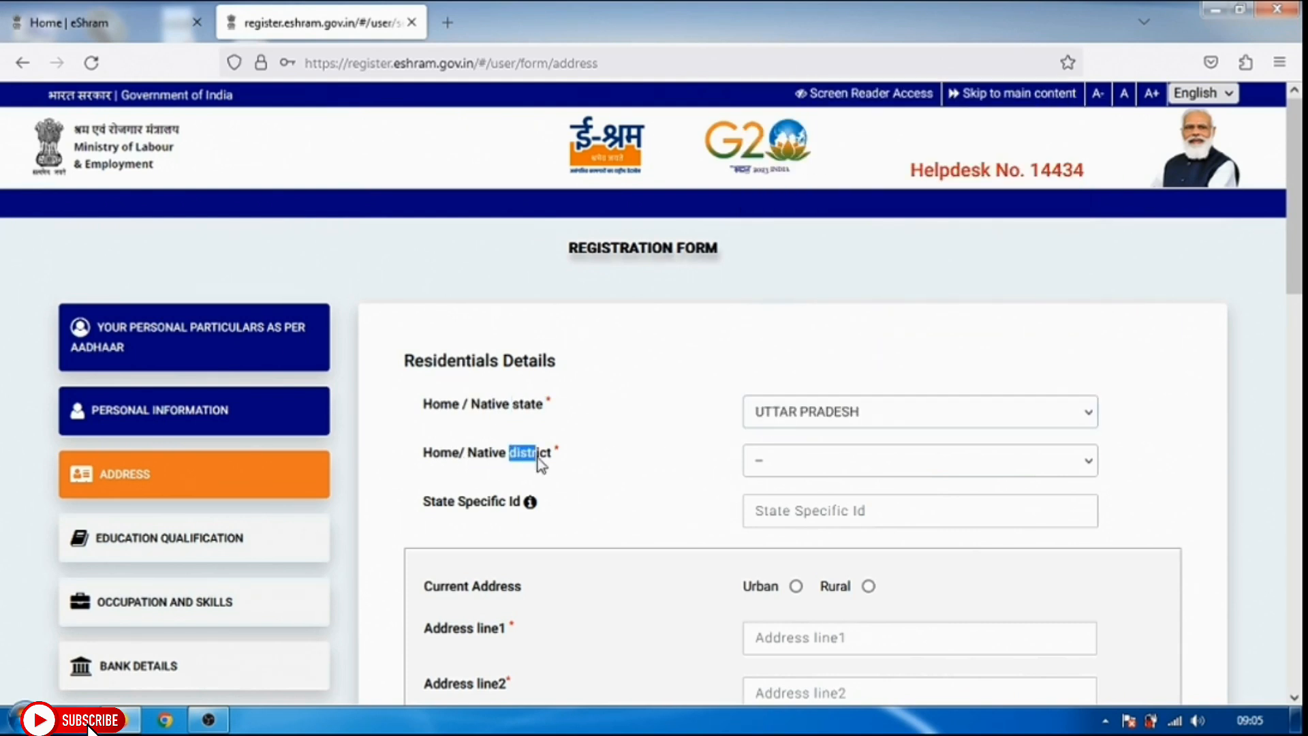
click(815, 473)
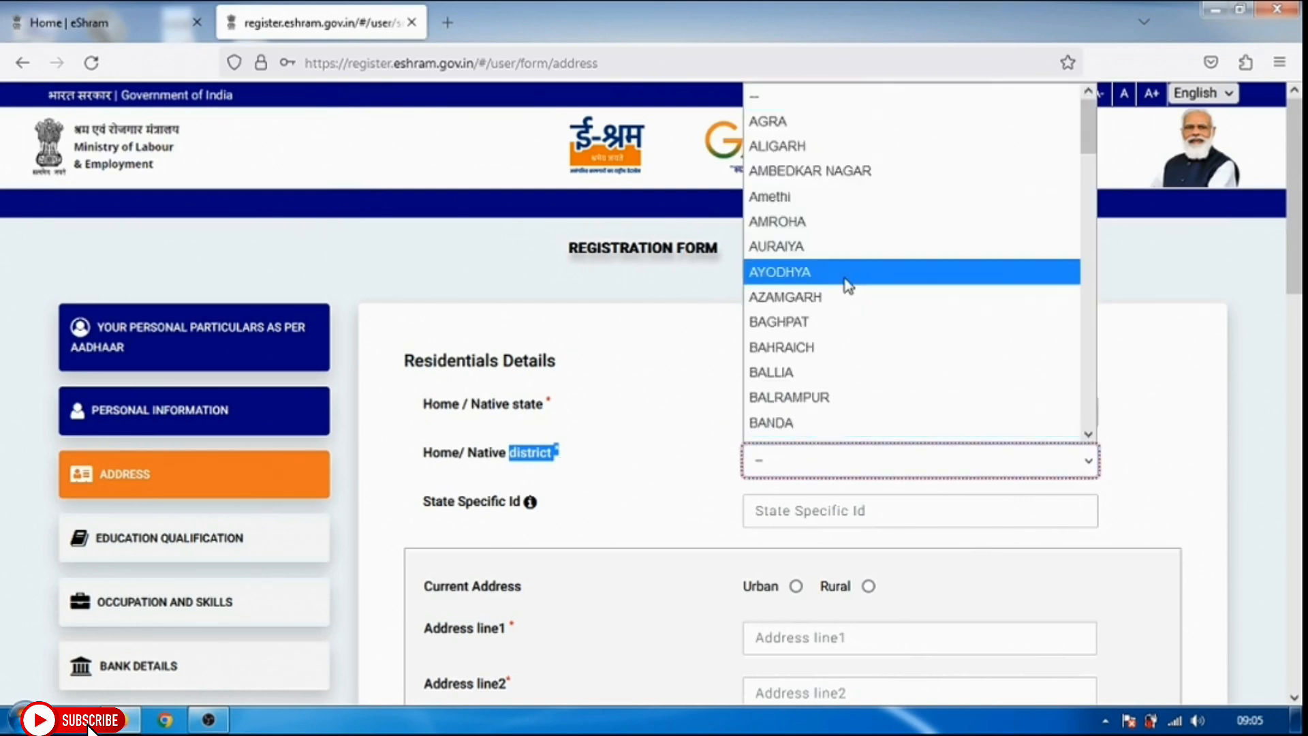
scroll(845, 284, down, 6)
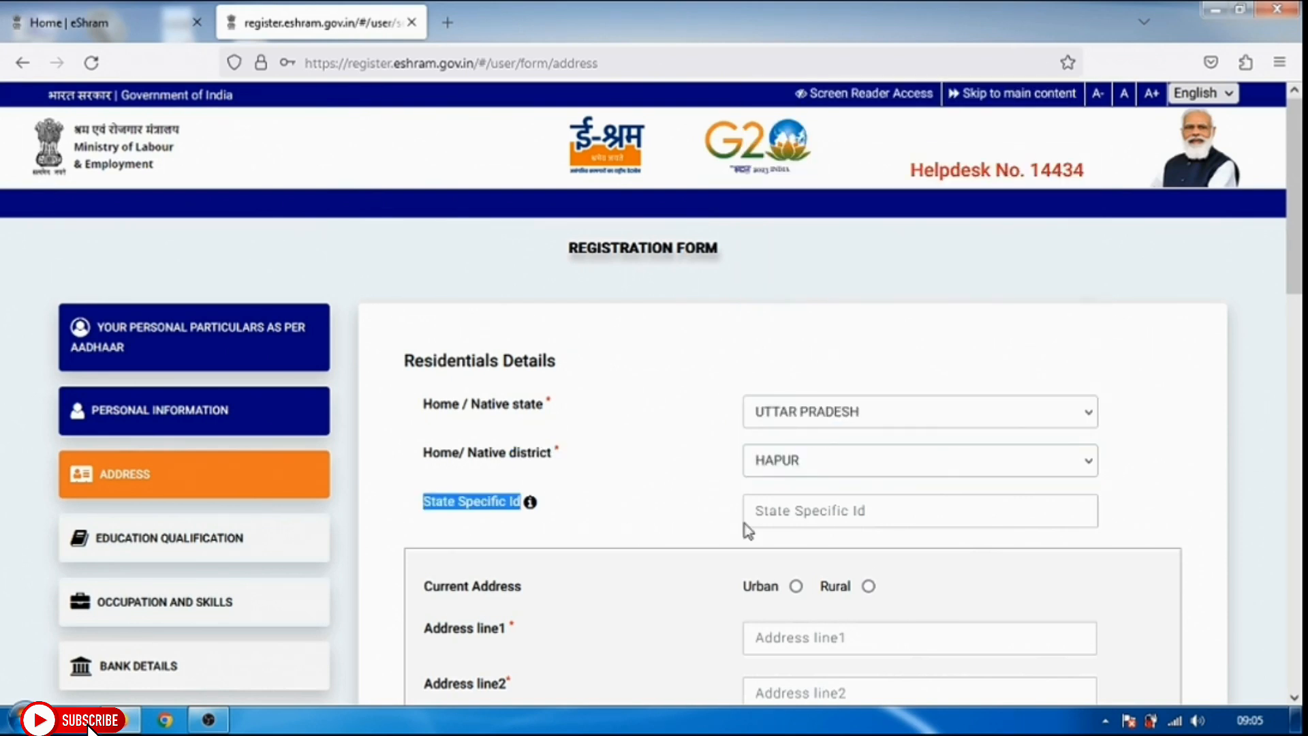
click(849, 513)
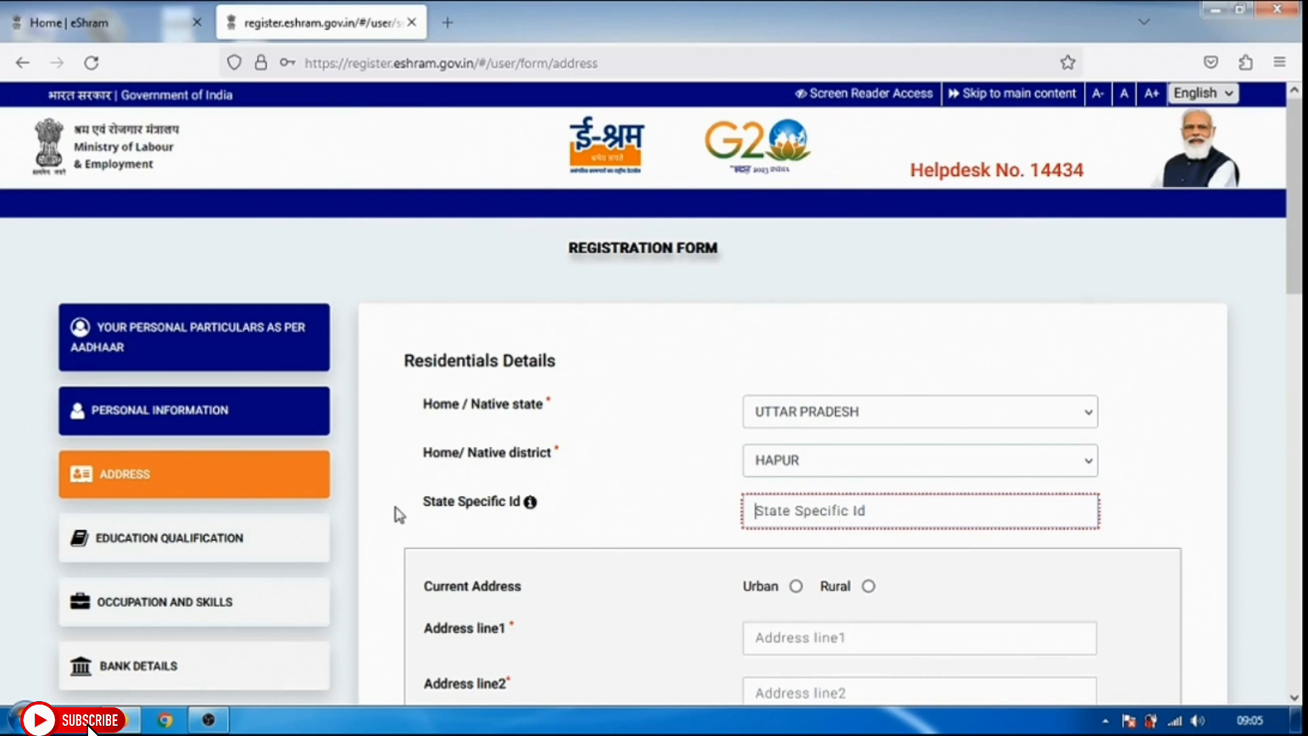
drag(422, 501, 517, 505)
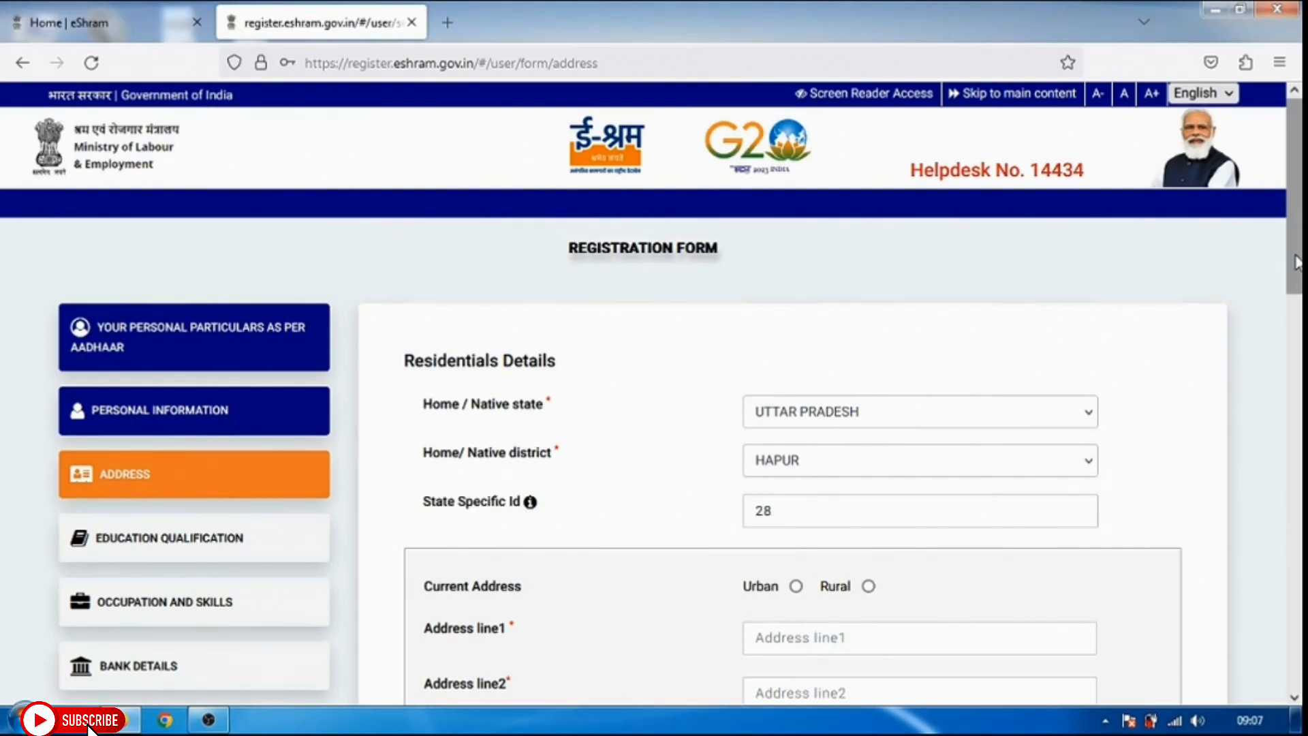
- Mark the current address as Rural
drag(1294, 256, 1294, 412)
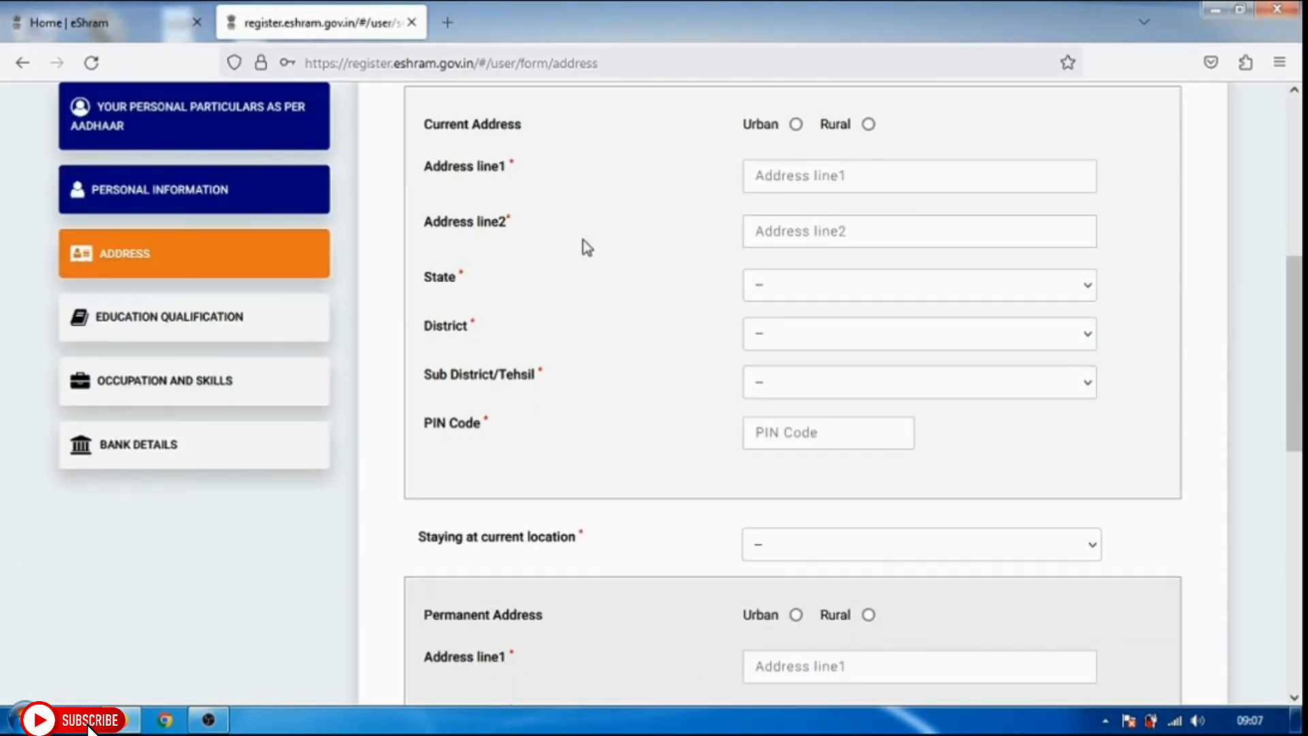
drag(422, 125, 528, 130)
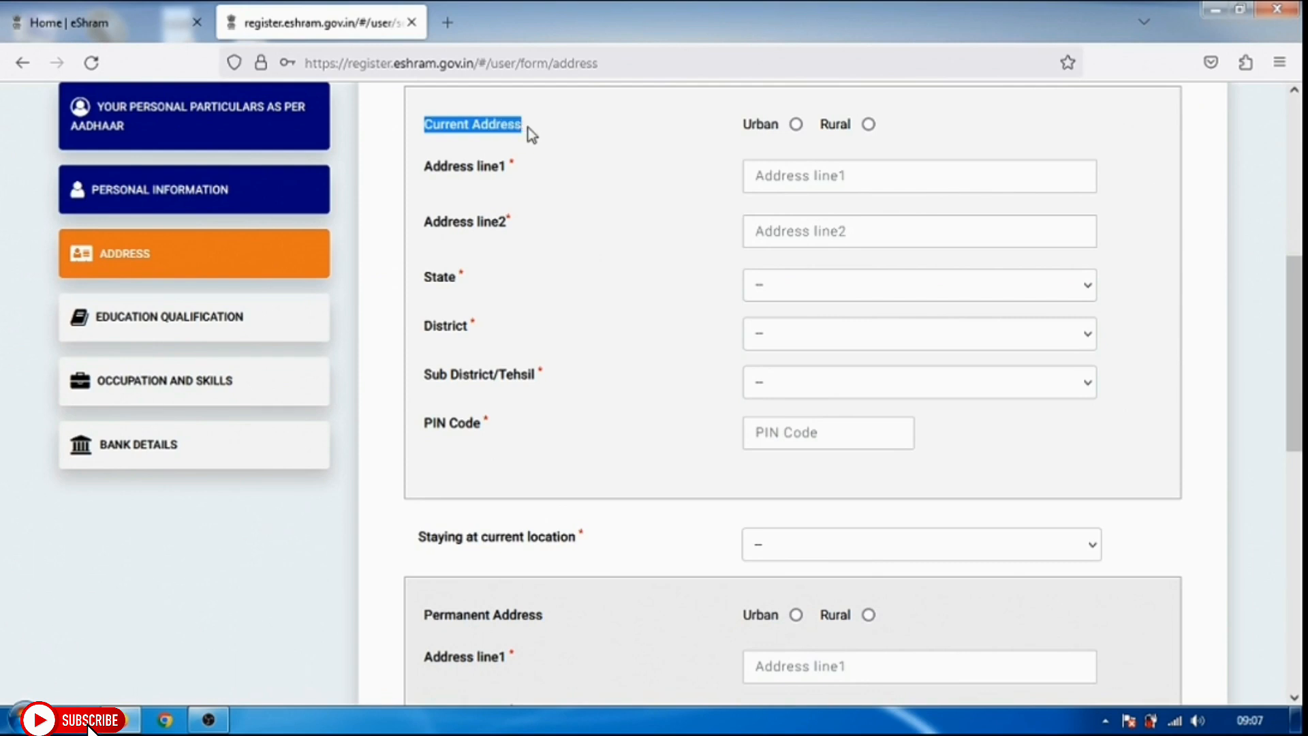
drag(742, 124, 853, 126)
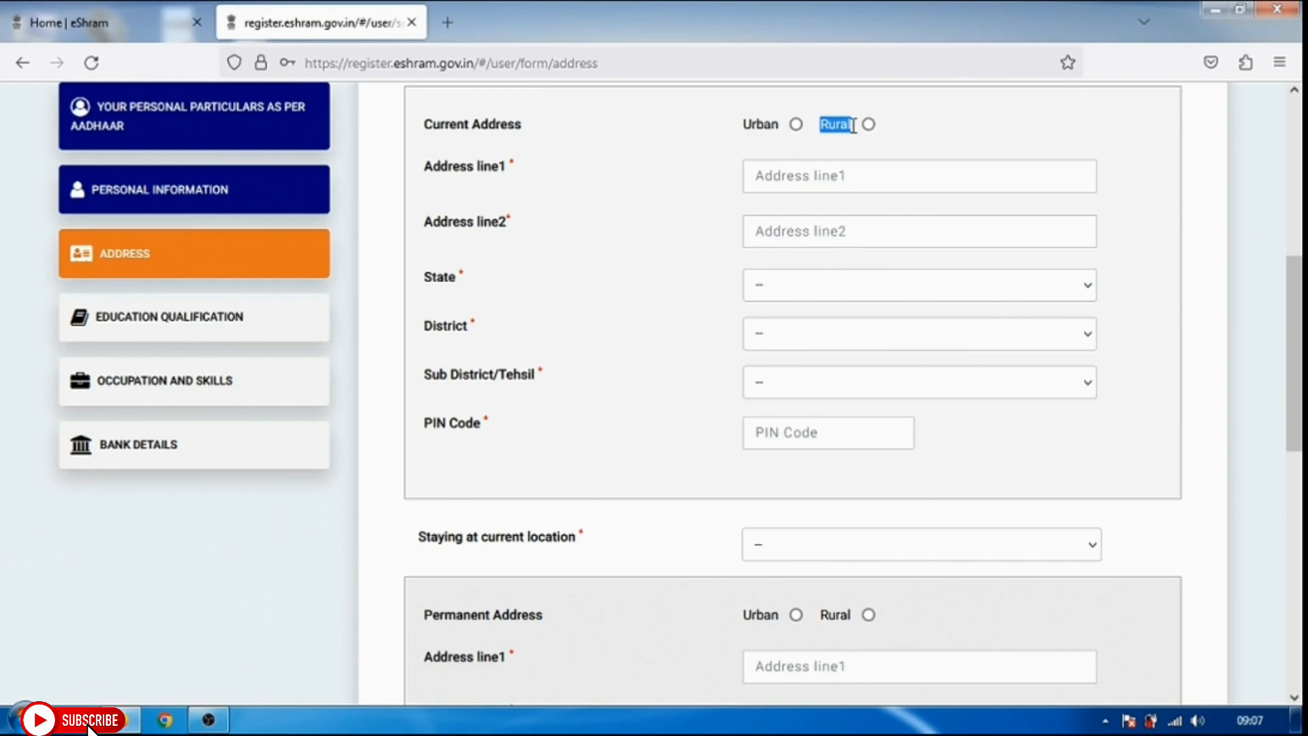
click(867, 125)
- Fill in address line 1 and address line 2 of the current address
drag(422, 168, 508, 168)
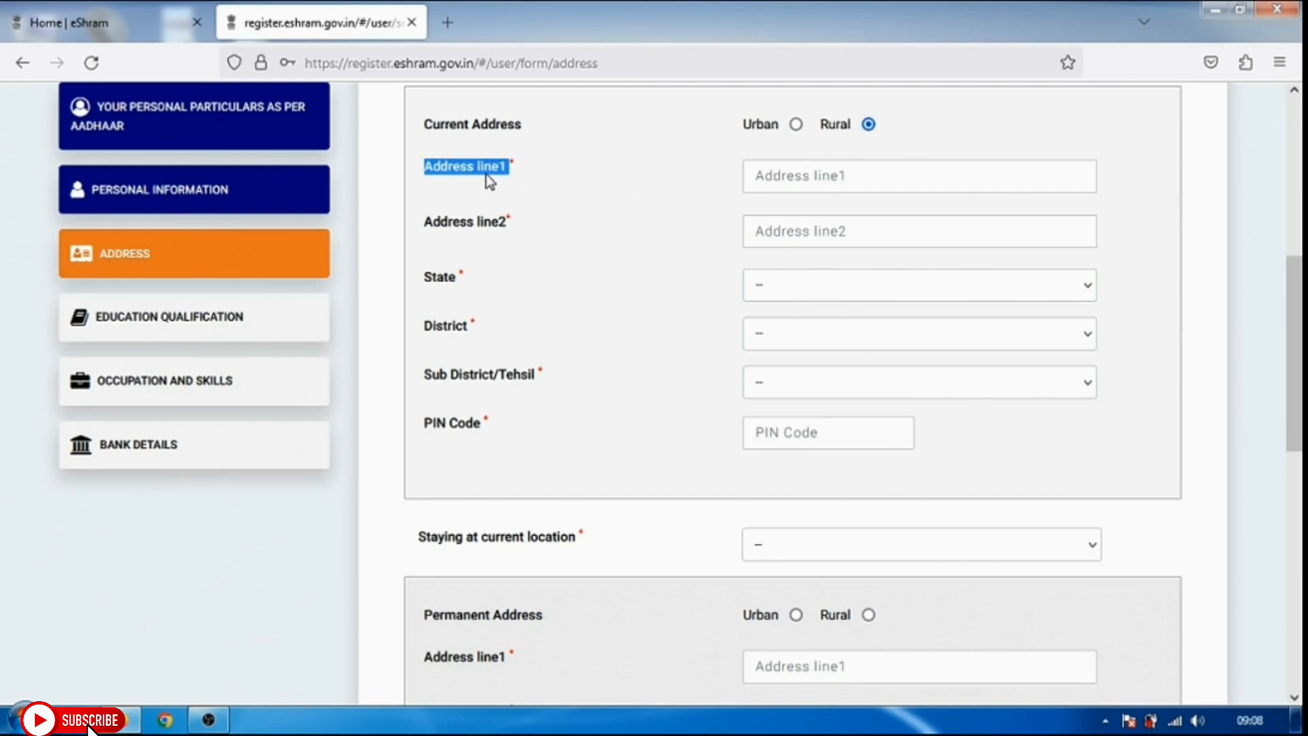
click(803, 177)
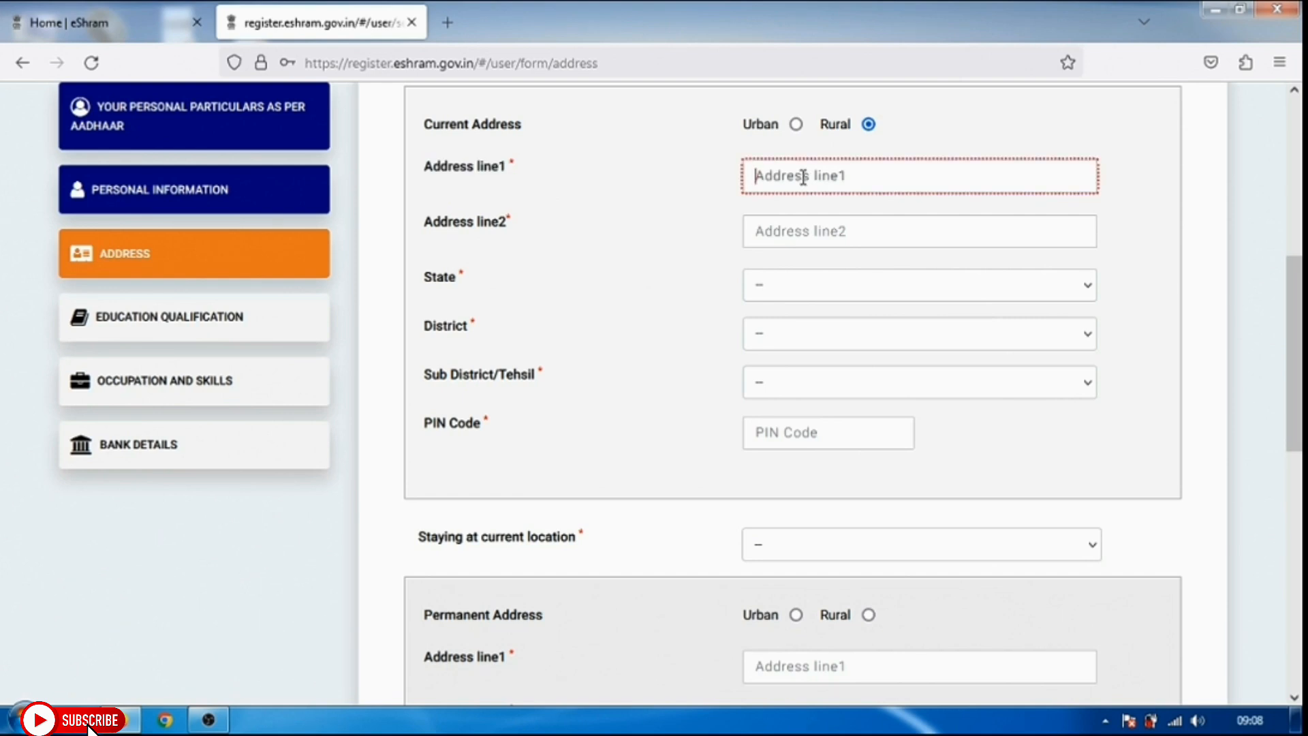
text(...)
click(801, 233)
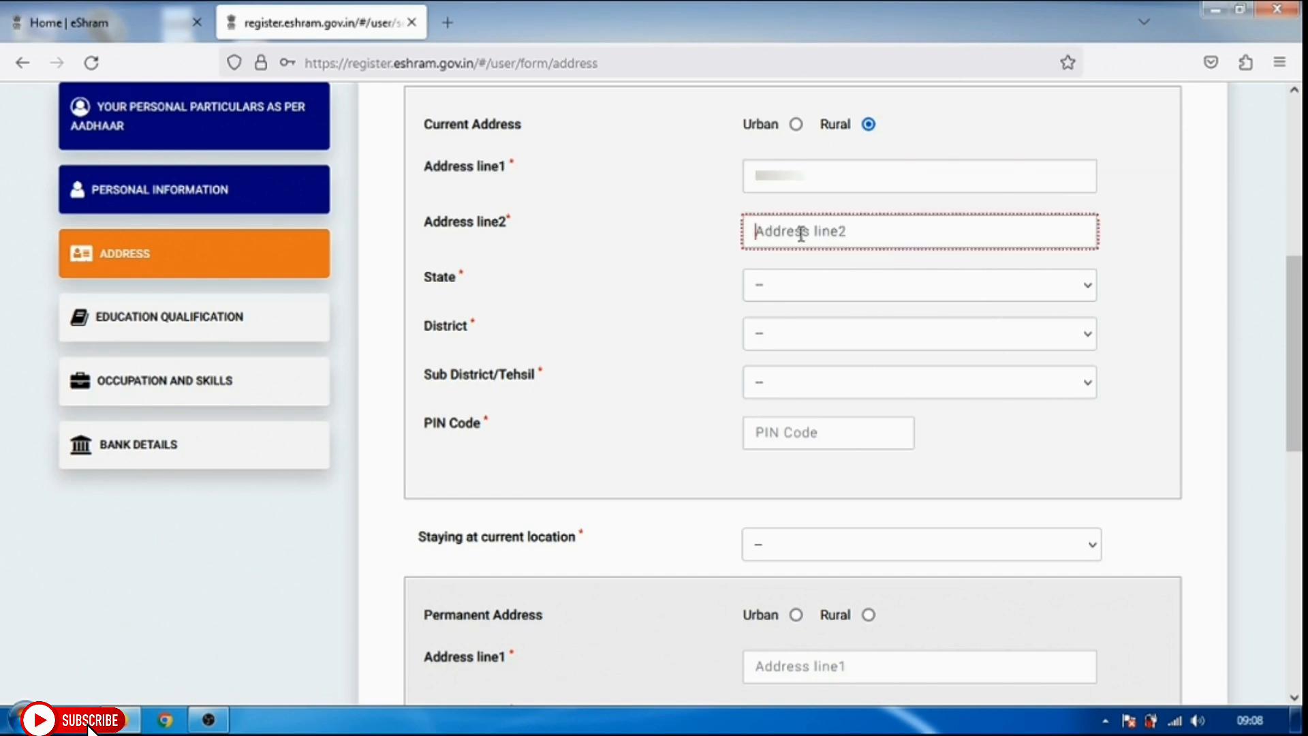
text(LUHA)
key(BackSpace)
key(BackSpace)
key(BackSpace)
key(BackSpace)
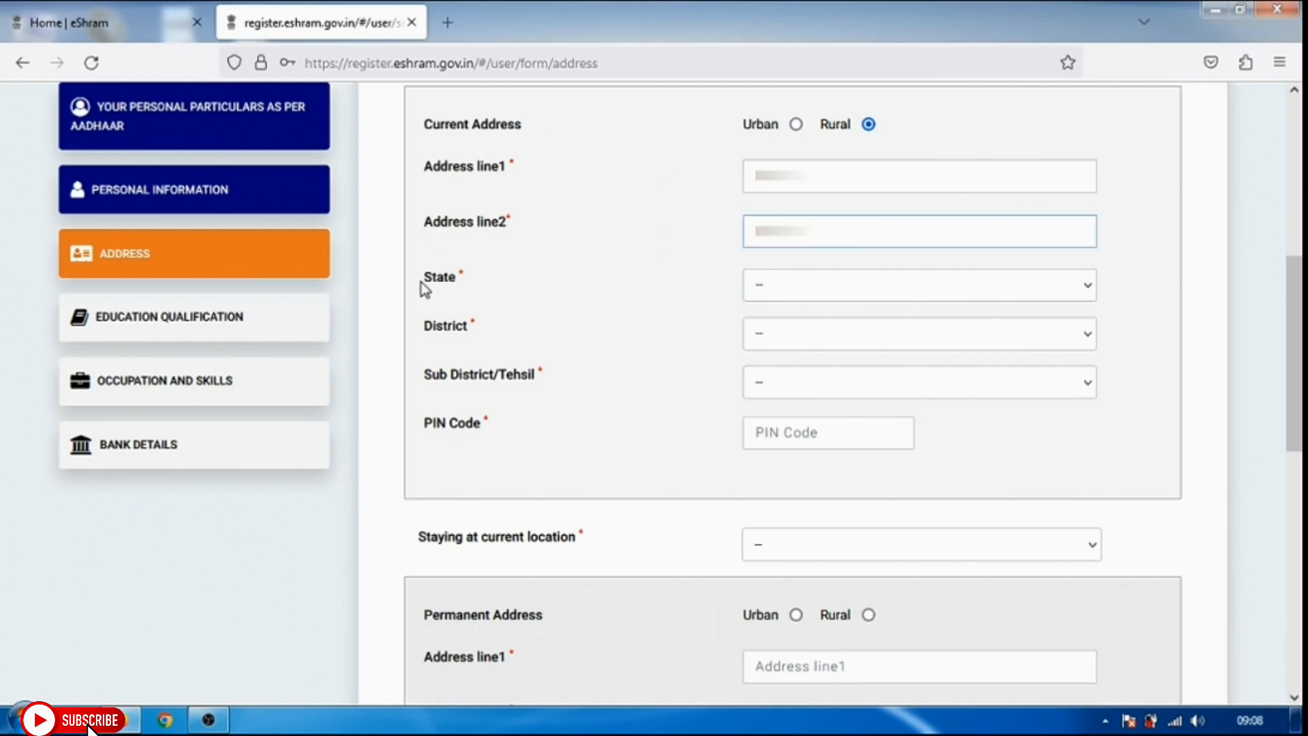
- Set the state of the current address to UTTAR PRADESH
drag(423, 280, 456, 275)
click(785, 281)
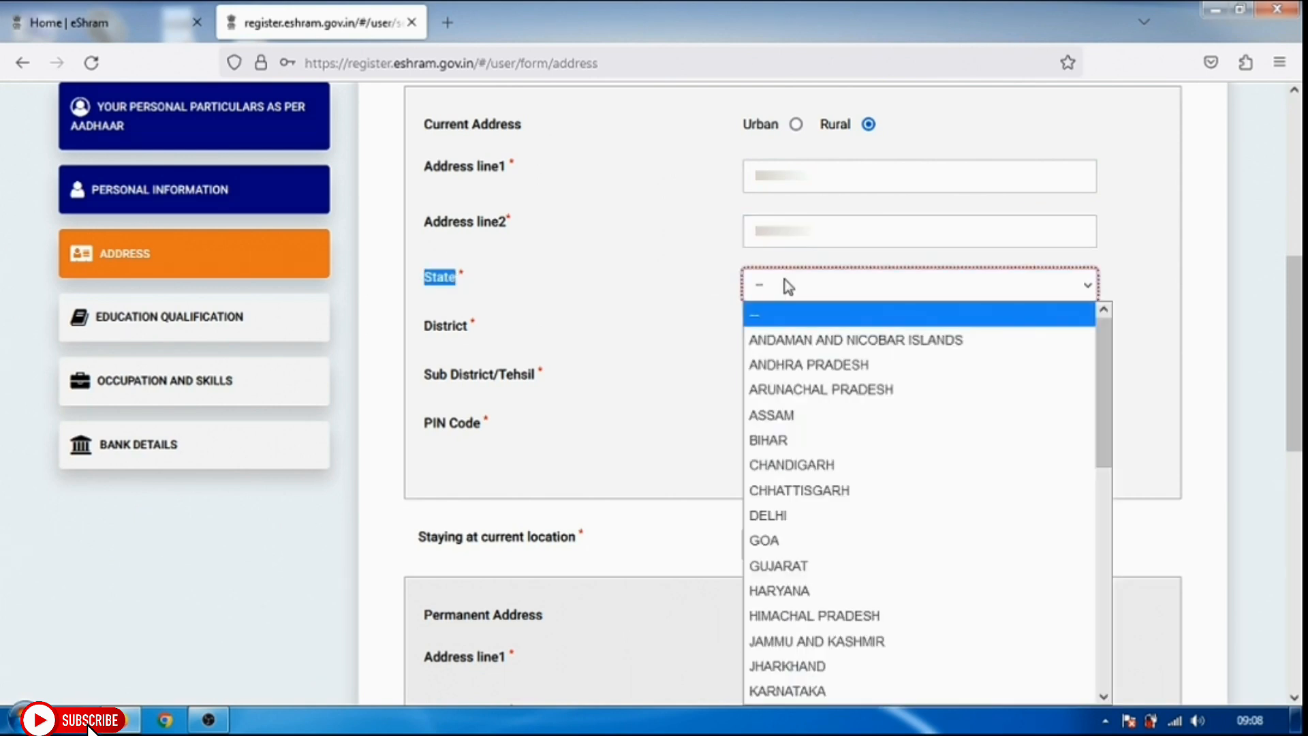
scroll(817, 518, down, 7)
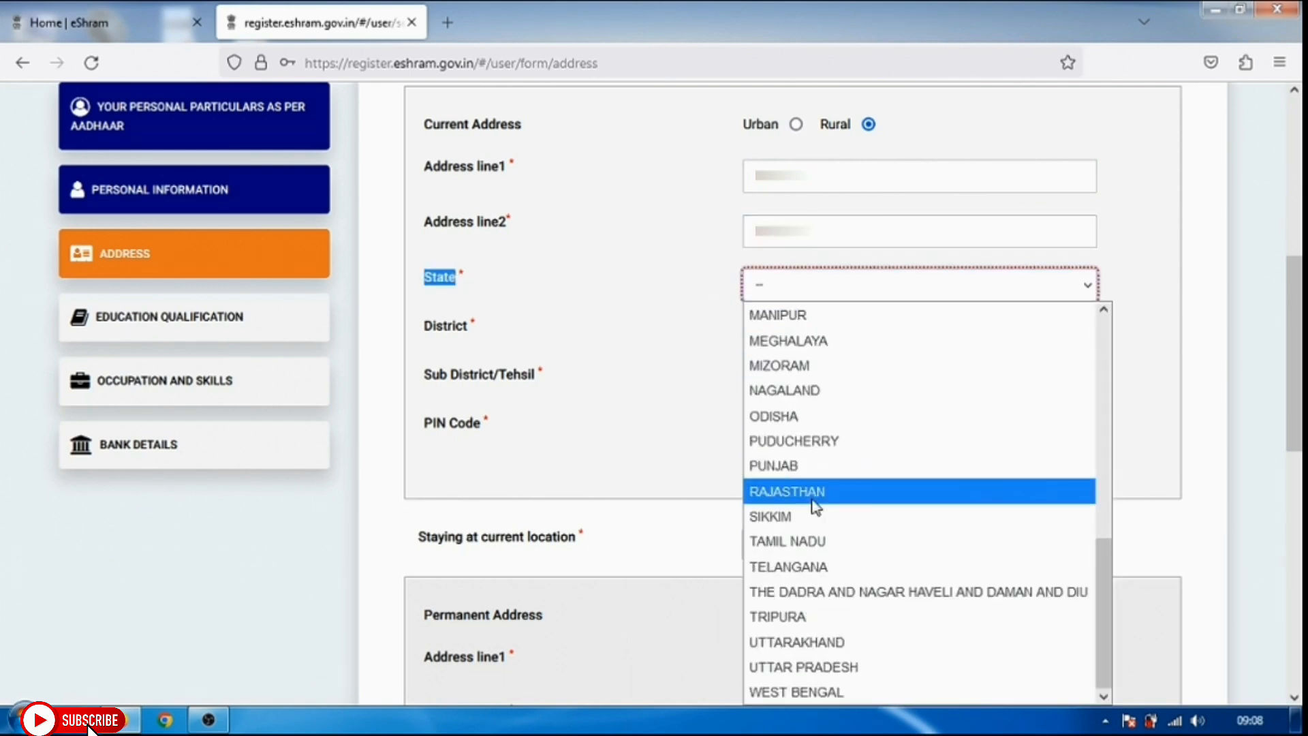
click(824, 666)
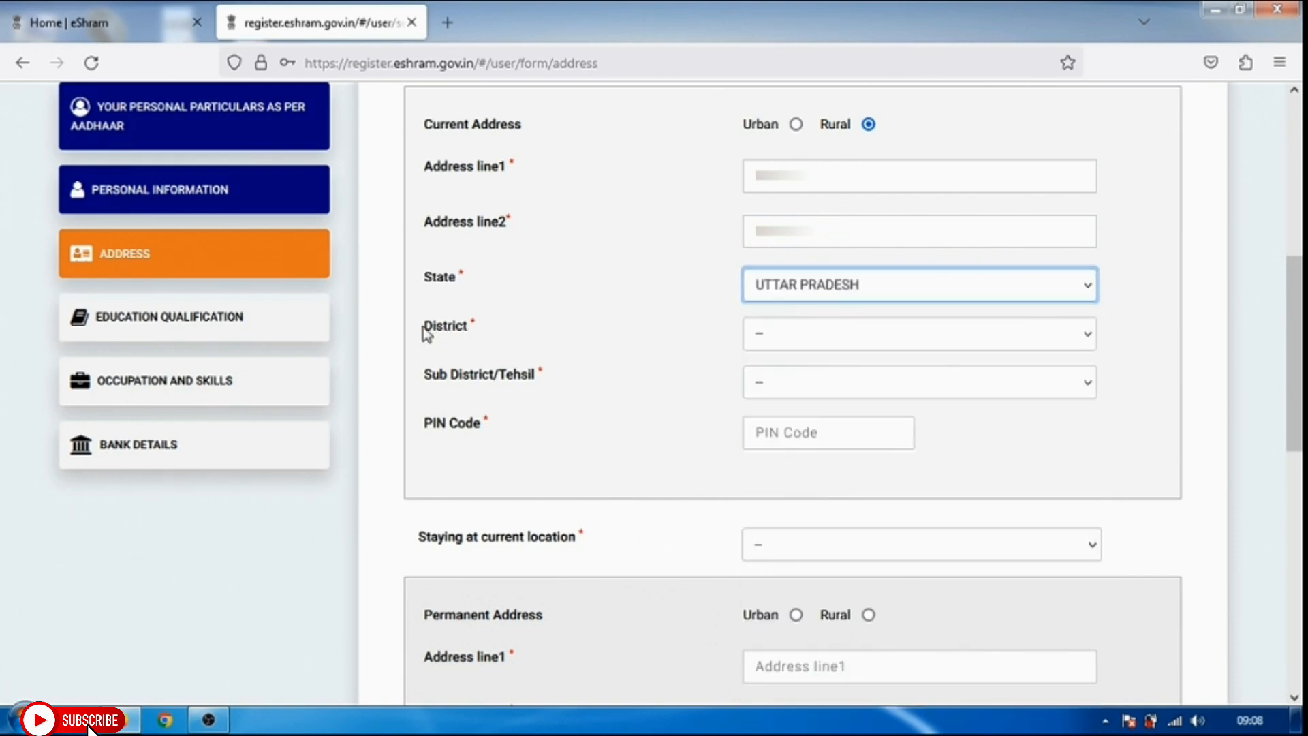
- Set the district of the current address to HAPUR
drag(424, 334, 484, 345)
click(783, 344)
scroll(845, 613, down, 6)
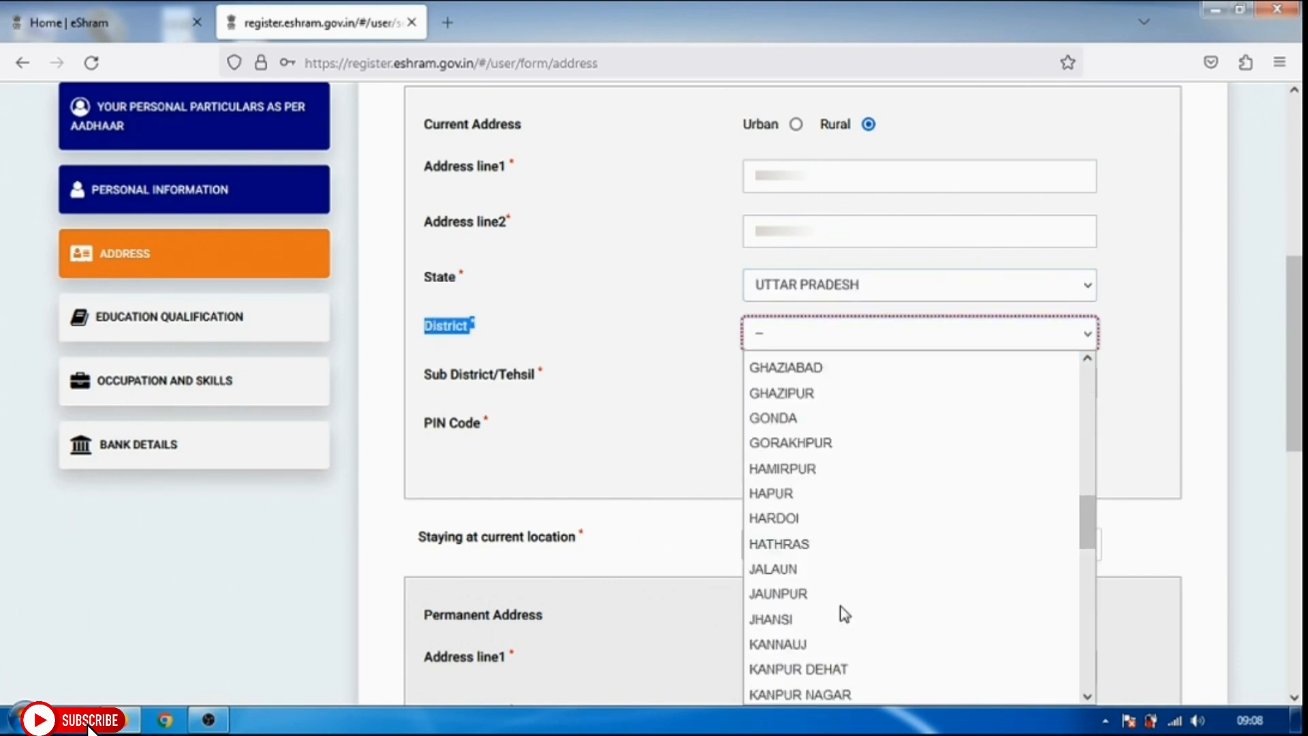
scroll(841, 610, down, 4)
scroll(839, 602, up, 4)
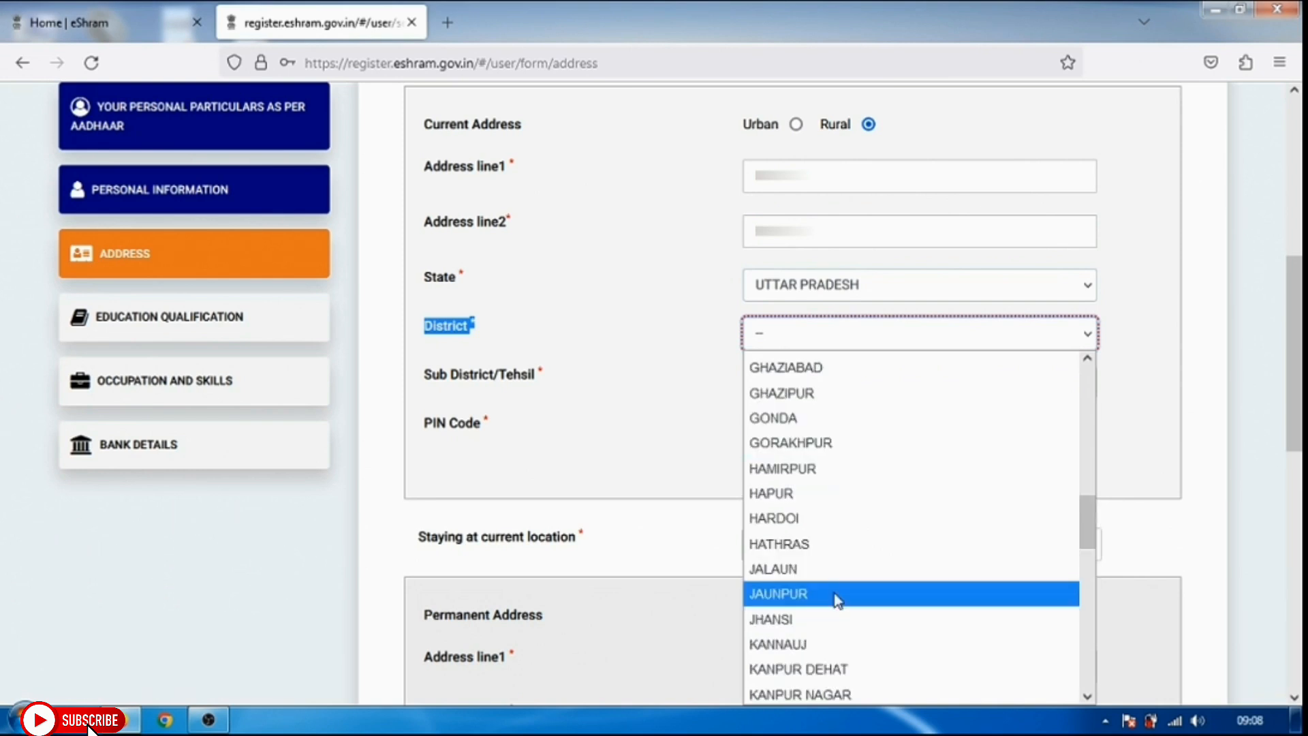
click(782, 493)
- Choose the sub-district/tehsil and the village of the current address
drag(497, 376, 545, 379)
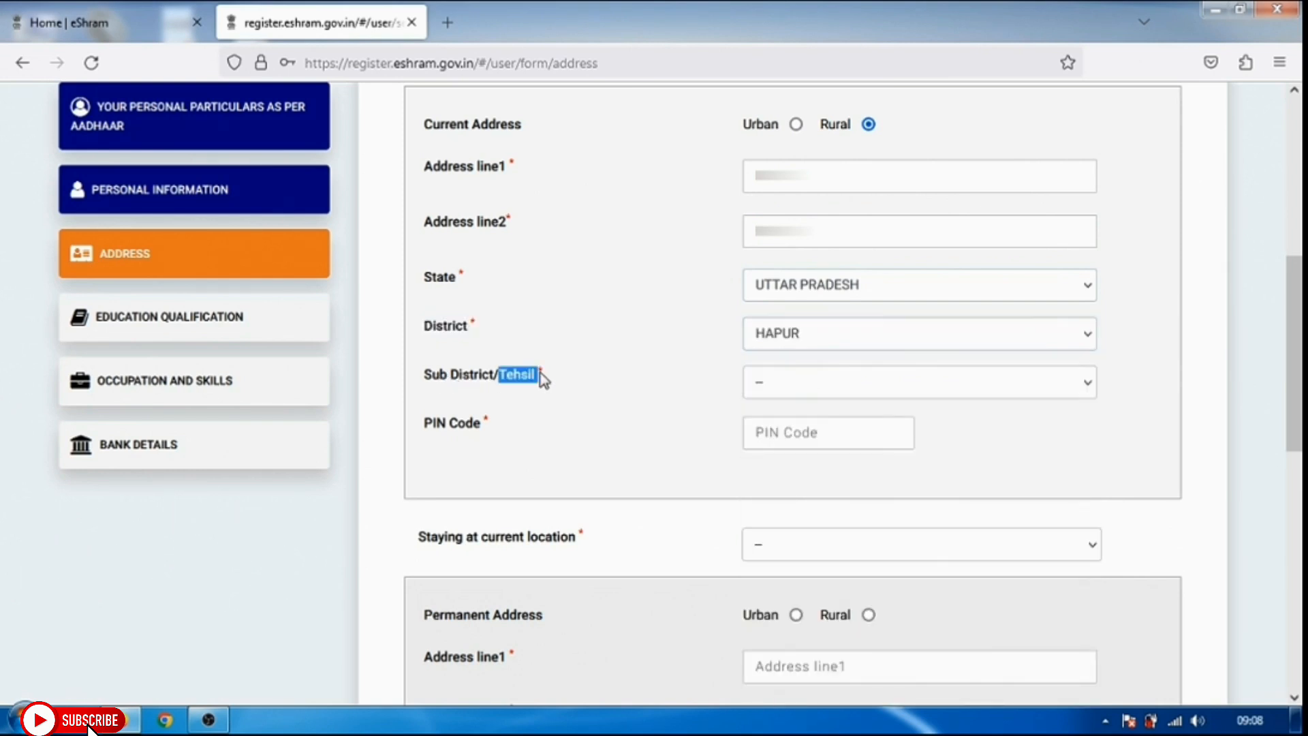
click(792, 385)
click(798, 488)
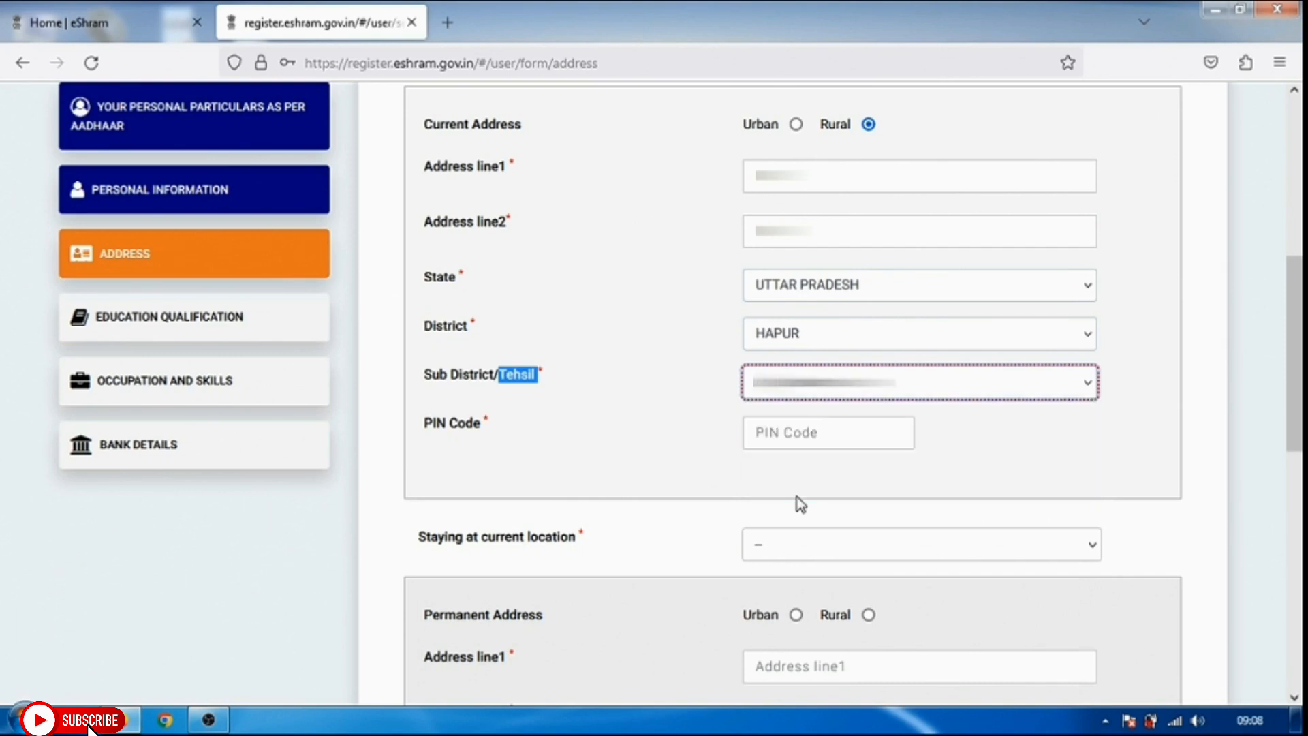
drag(425, 424, 479, 428)
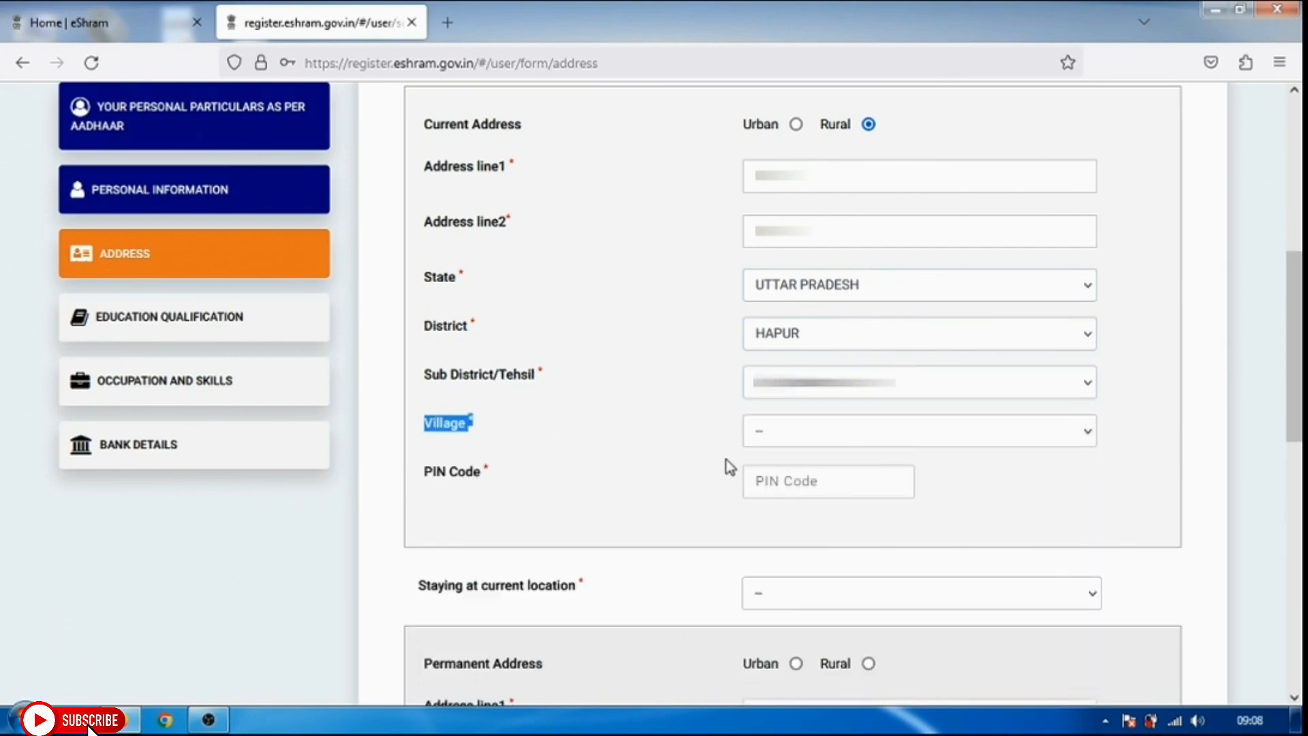
click(779, 433)
scroll(828, 296, down, 8)
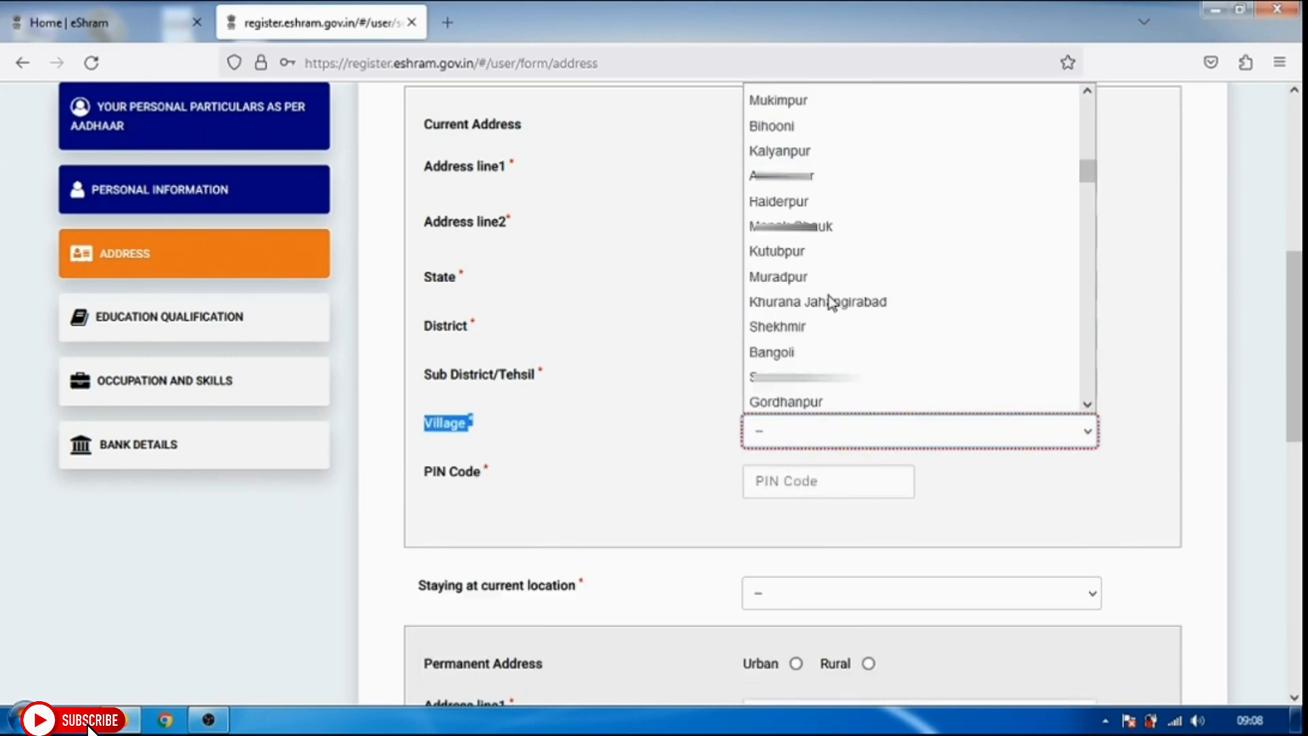
scroll(829, 301, down, 4)
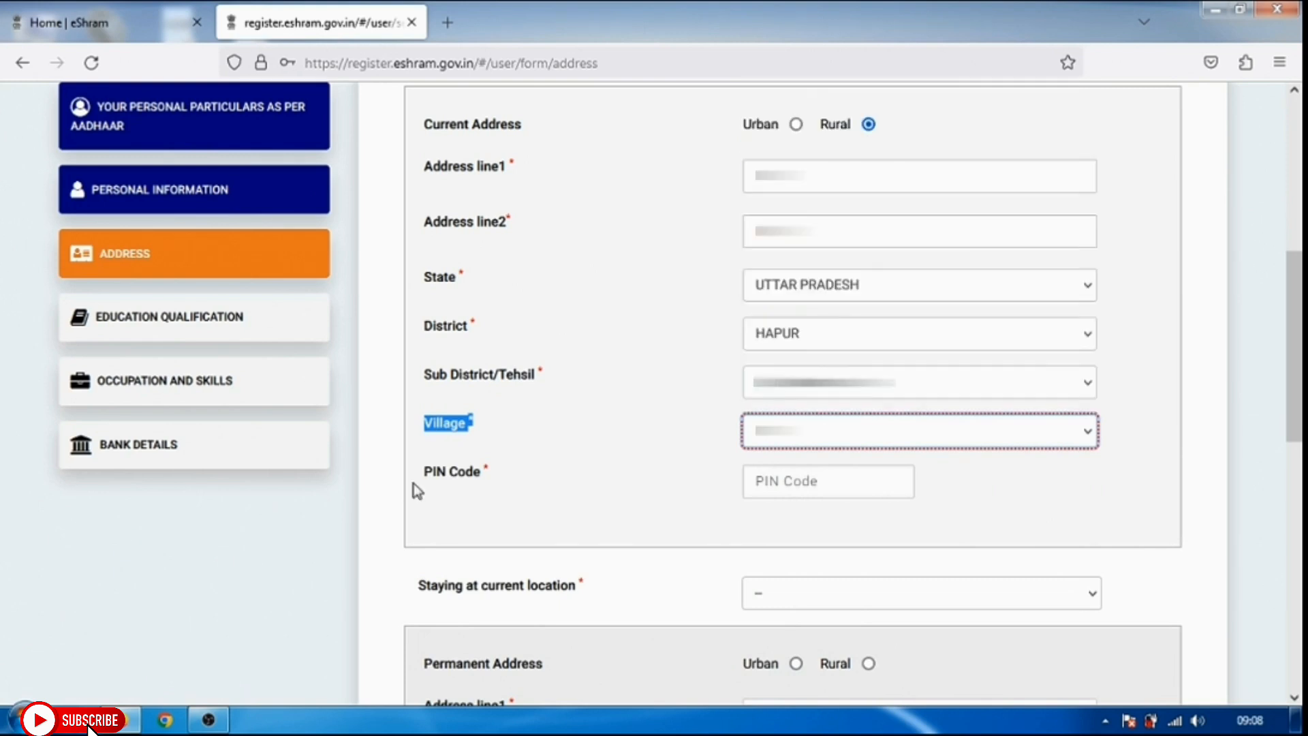
- Fill in the postal PIN code of the current address
drag(418, 476, 501, 478)
click(789, 493)
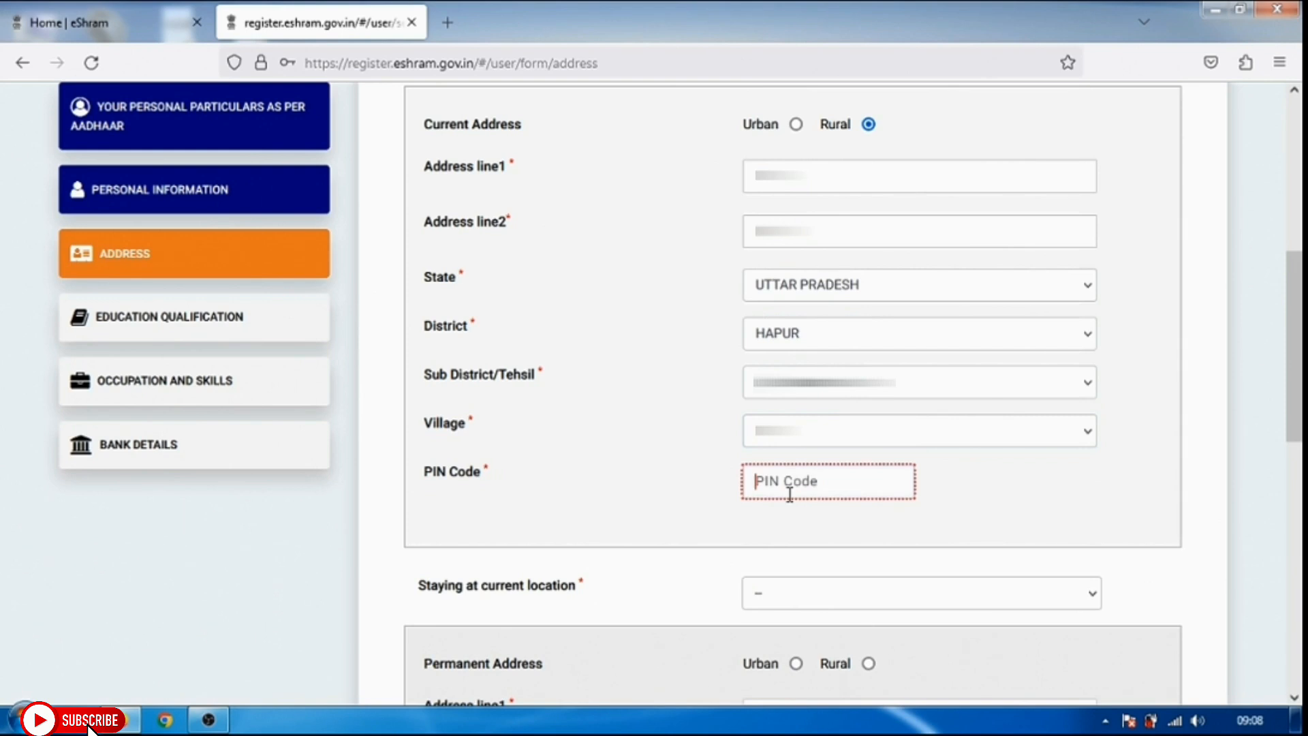
text(241)
- Set the duration of staying at the current location to 5-10 years
scroll(547, 423, down, 5)
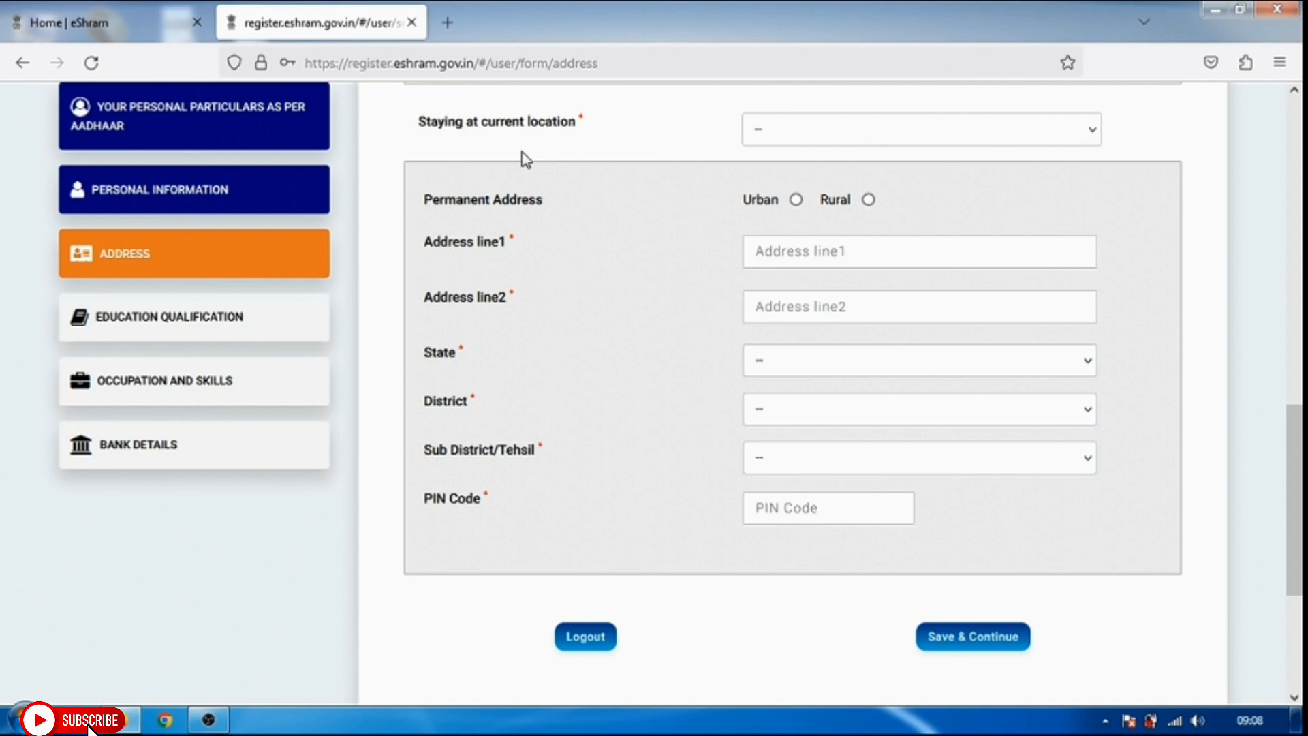
click(786, 133)
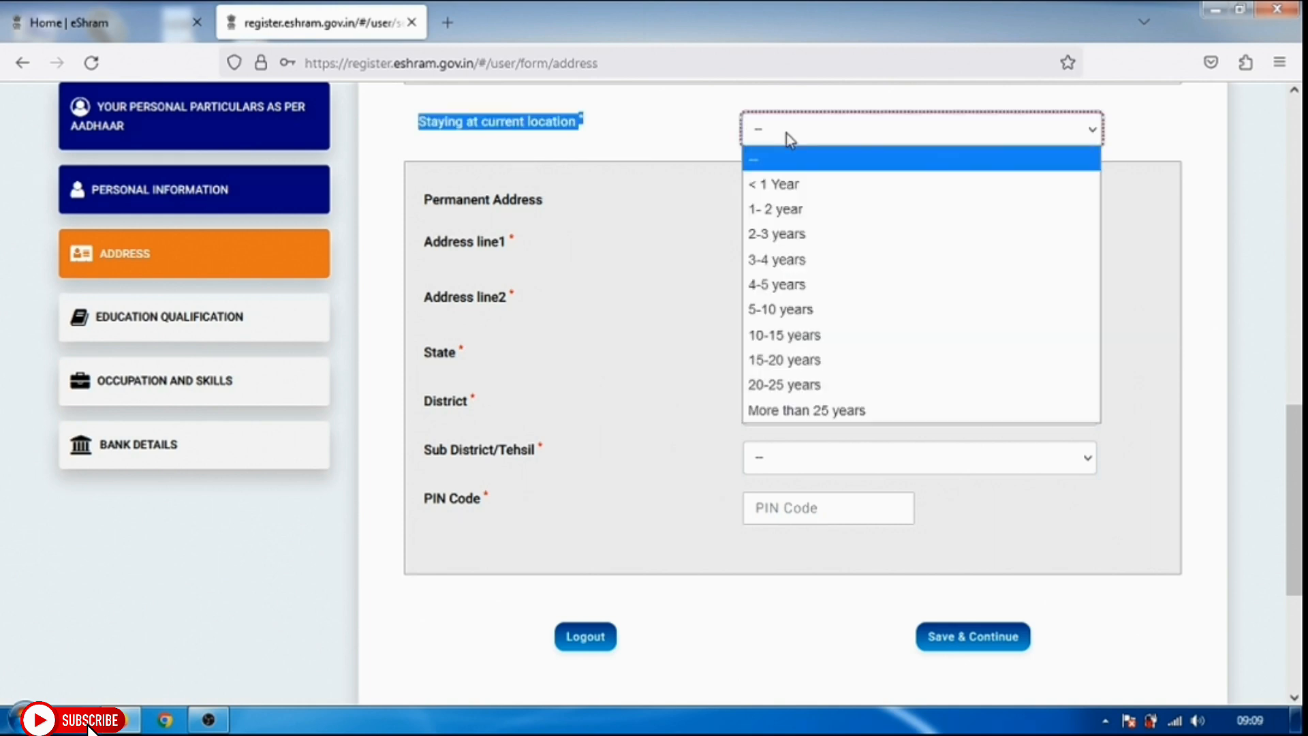
click(795, 310)
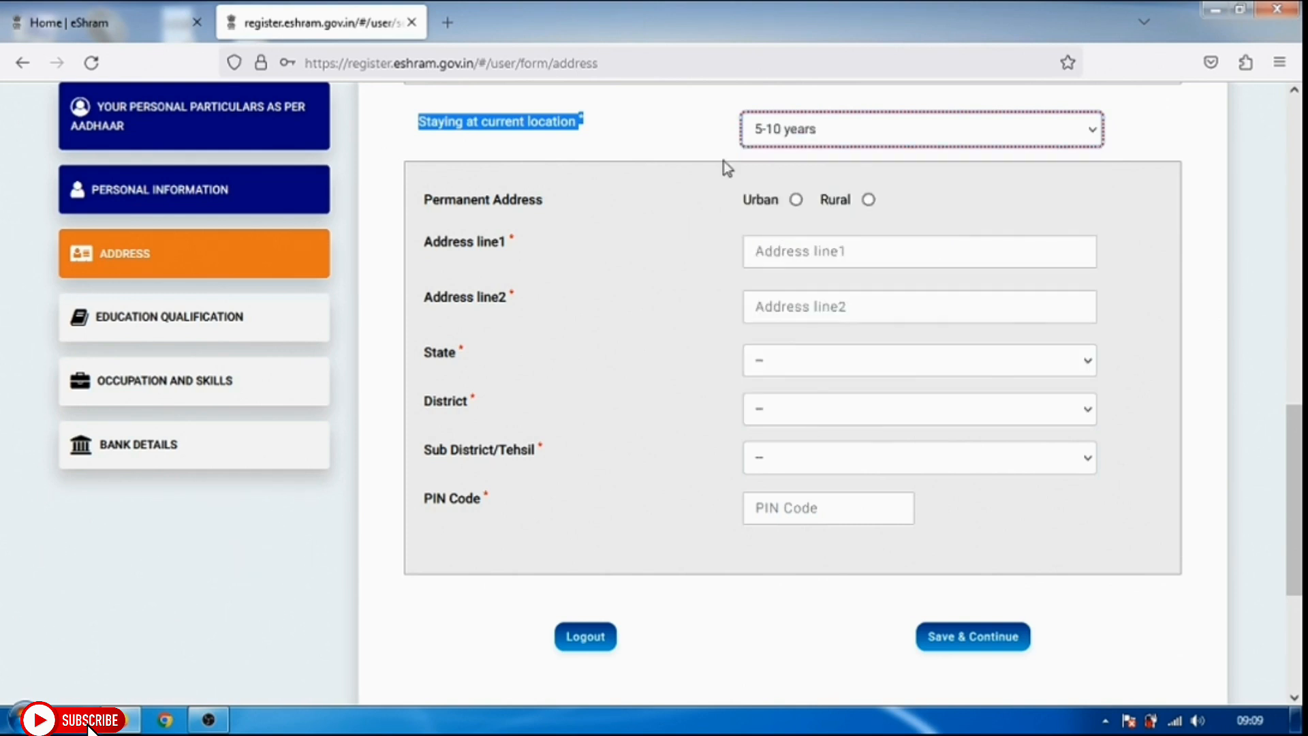
- Mark the permanent address as Rural and fill in its address line 1 and address line 2
click(426, 203)
drag(426, 202, 545, 210)
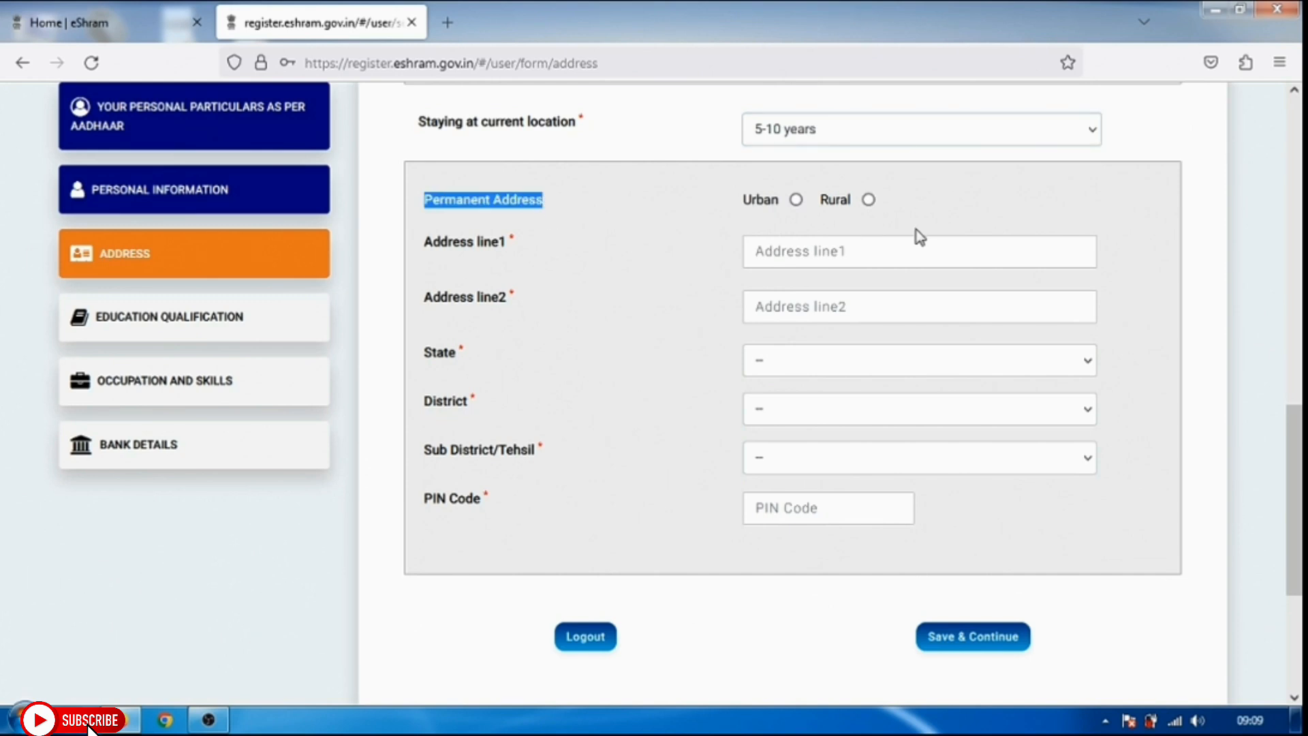
click(868, 200)
click(823, 251)
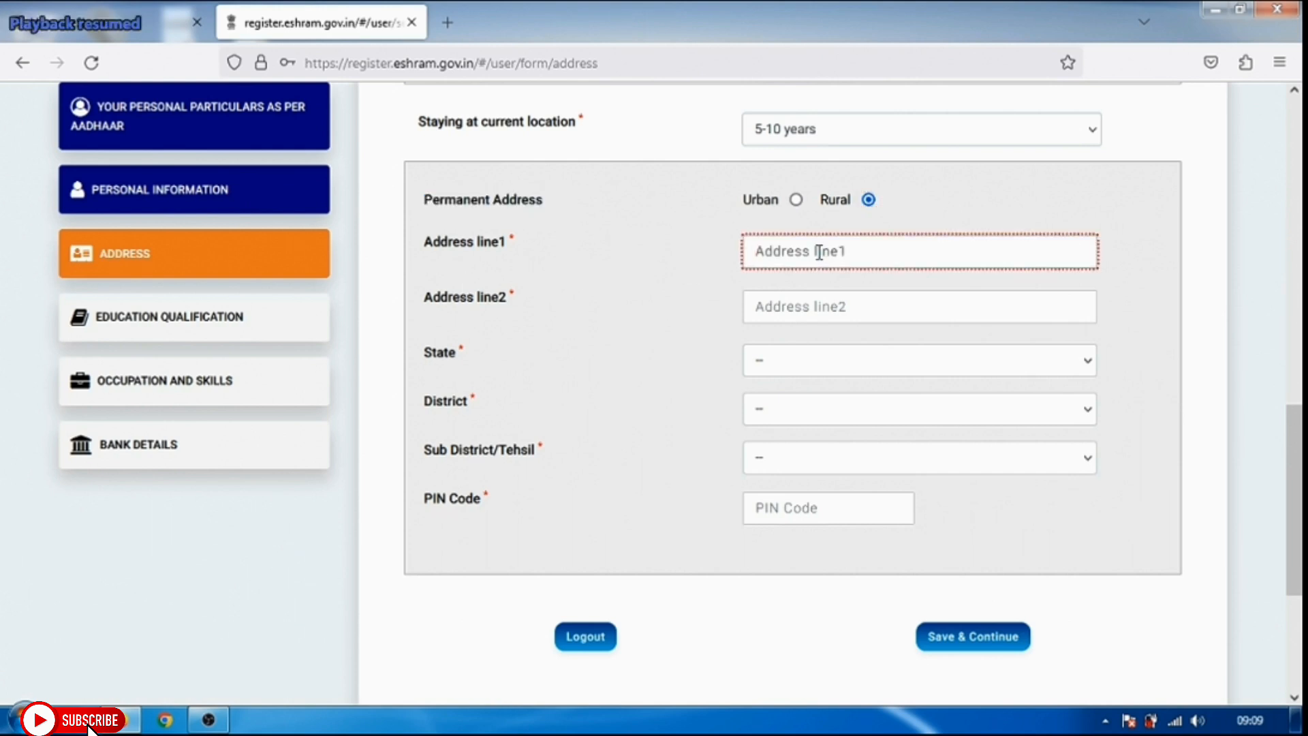
text(**)
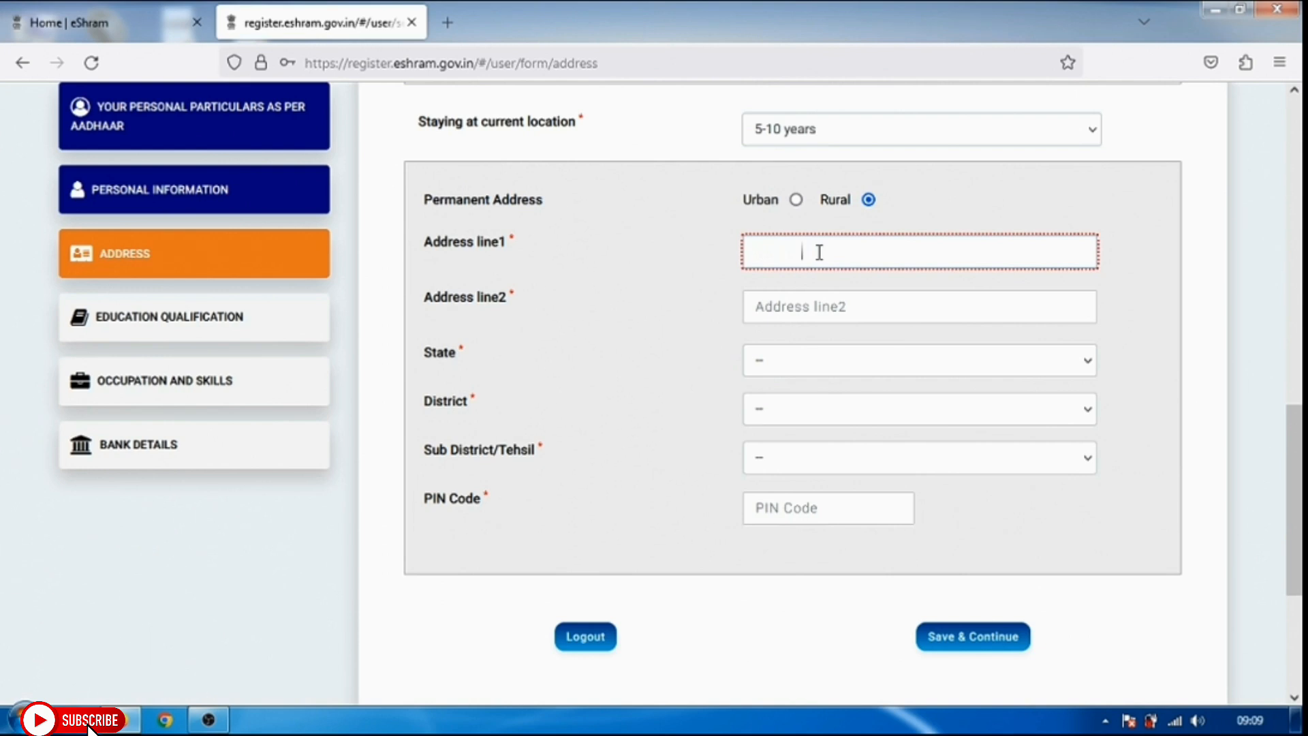
click(802, 295)
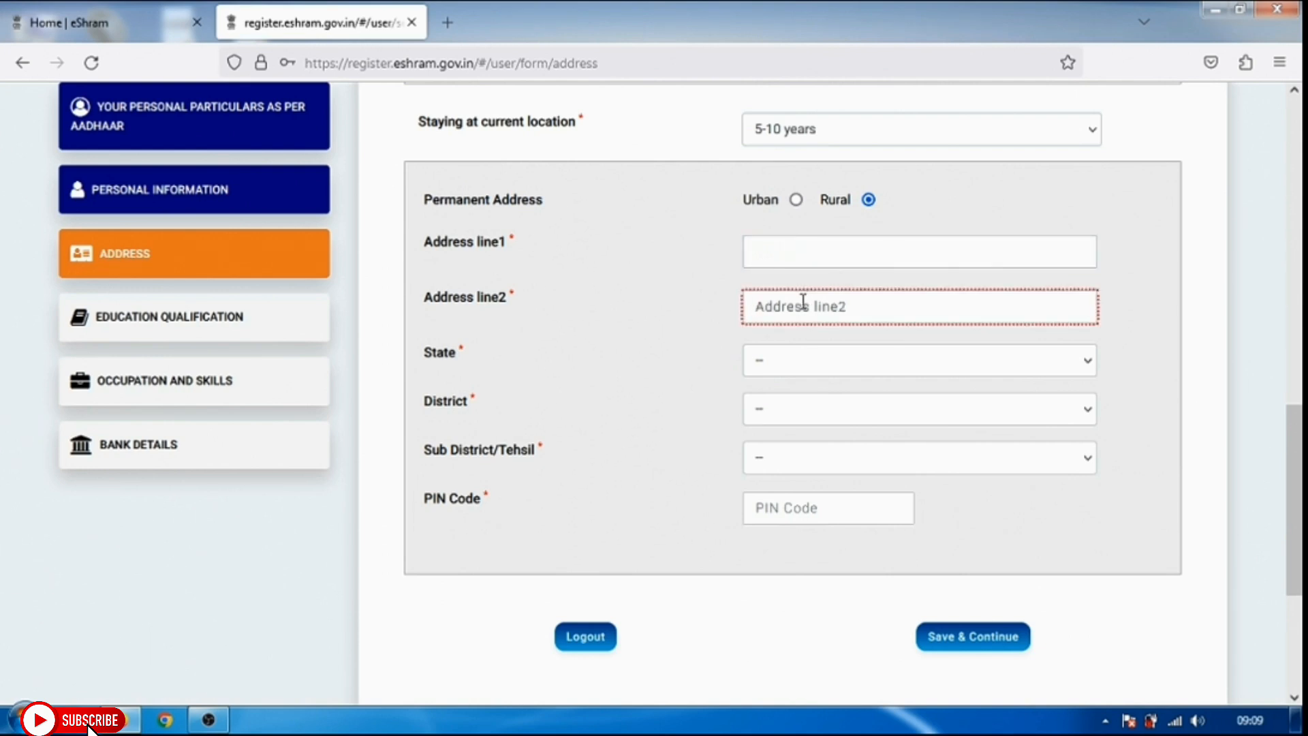
text(**)
- Set the state of the permanent address to UTTAR PRADESH and its district to HAPUR
drag(426, 353, 499, 362)
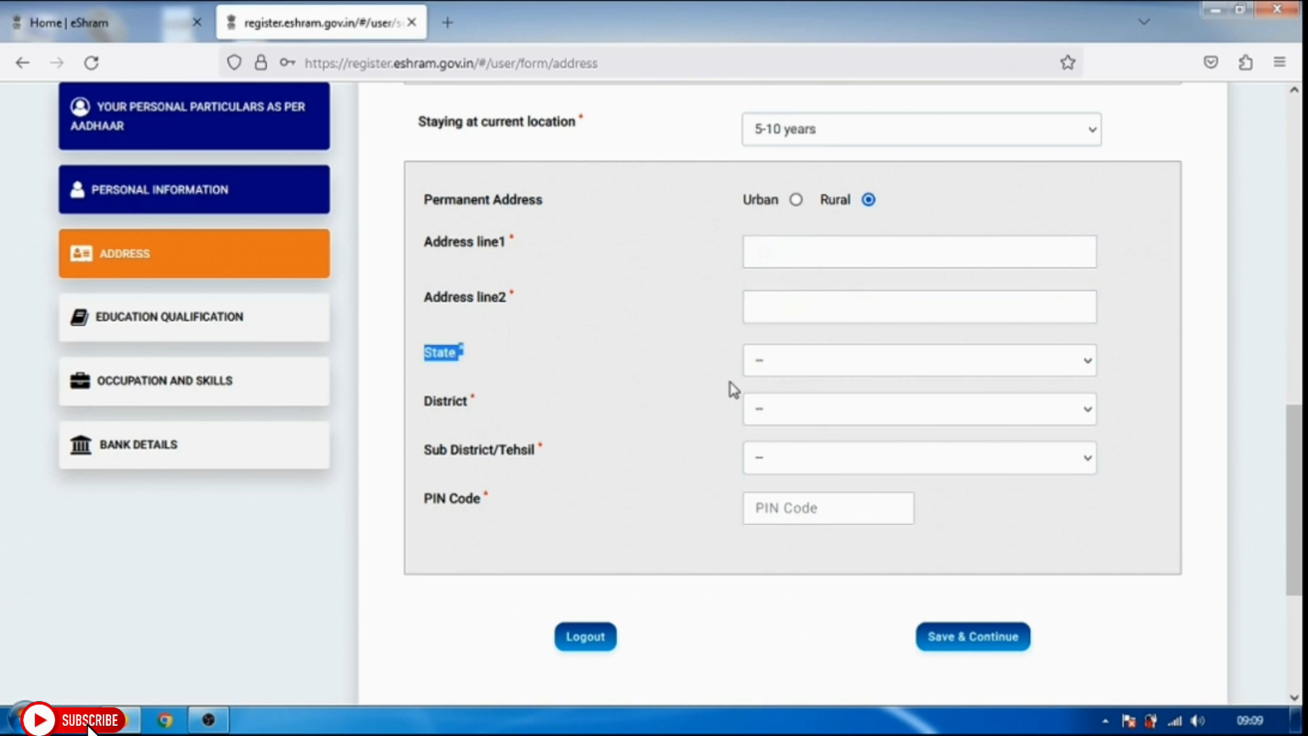
click(777, 371)
scroll(837, 518, down, 8)
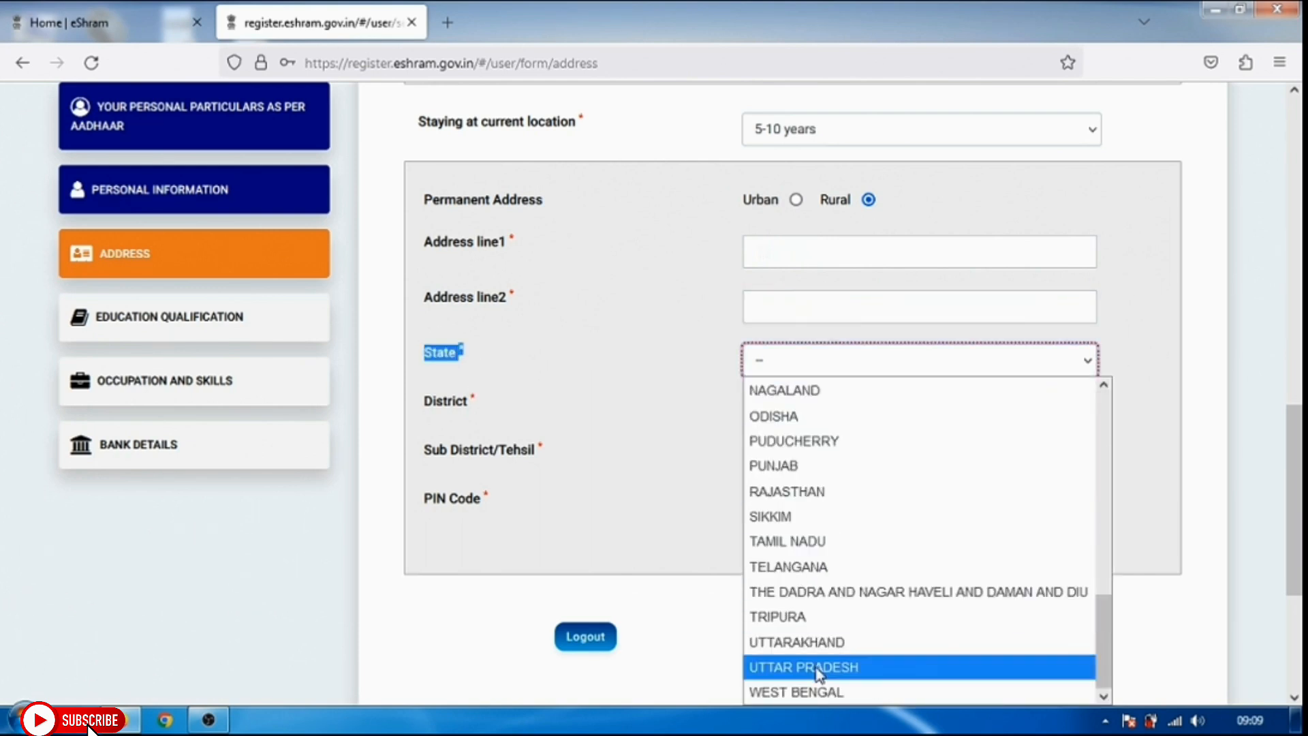
click(848, 667)
drag(426, 404, 479, 407)
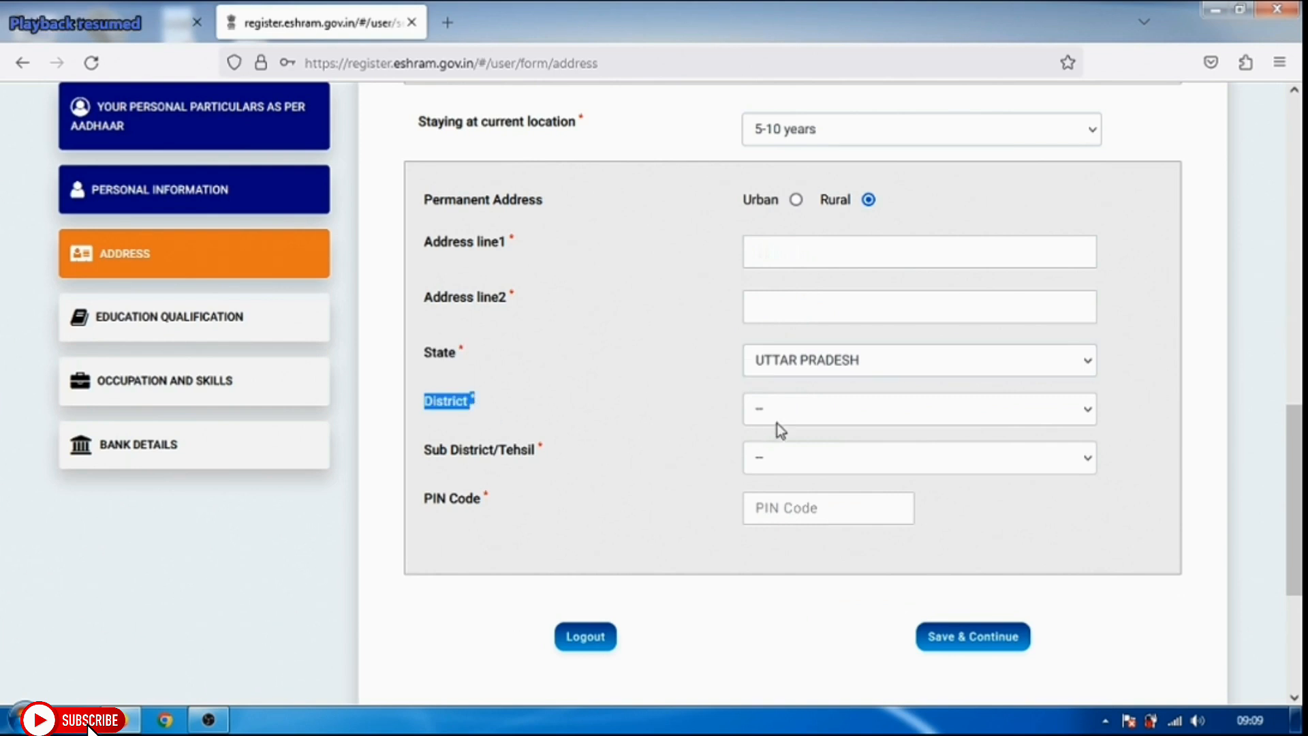
click(777, 423)
scroll(803, 218, down, 10)
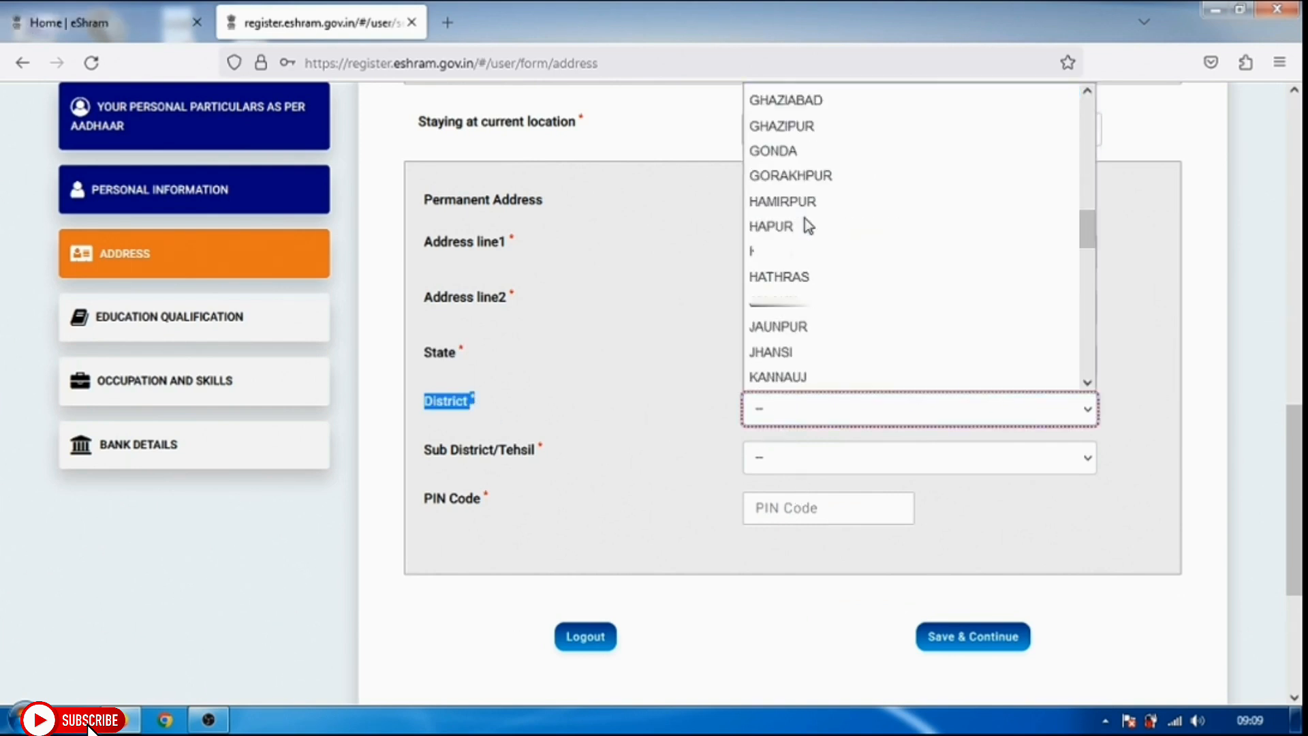
click(803, 224)
- Complete the permanent address with its sub-district/tehsil, village and postal PIN code, and save the address details
drag(499, 449, 541, 452)
click(817, 458)
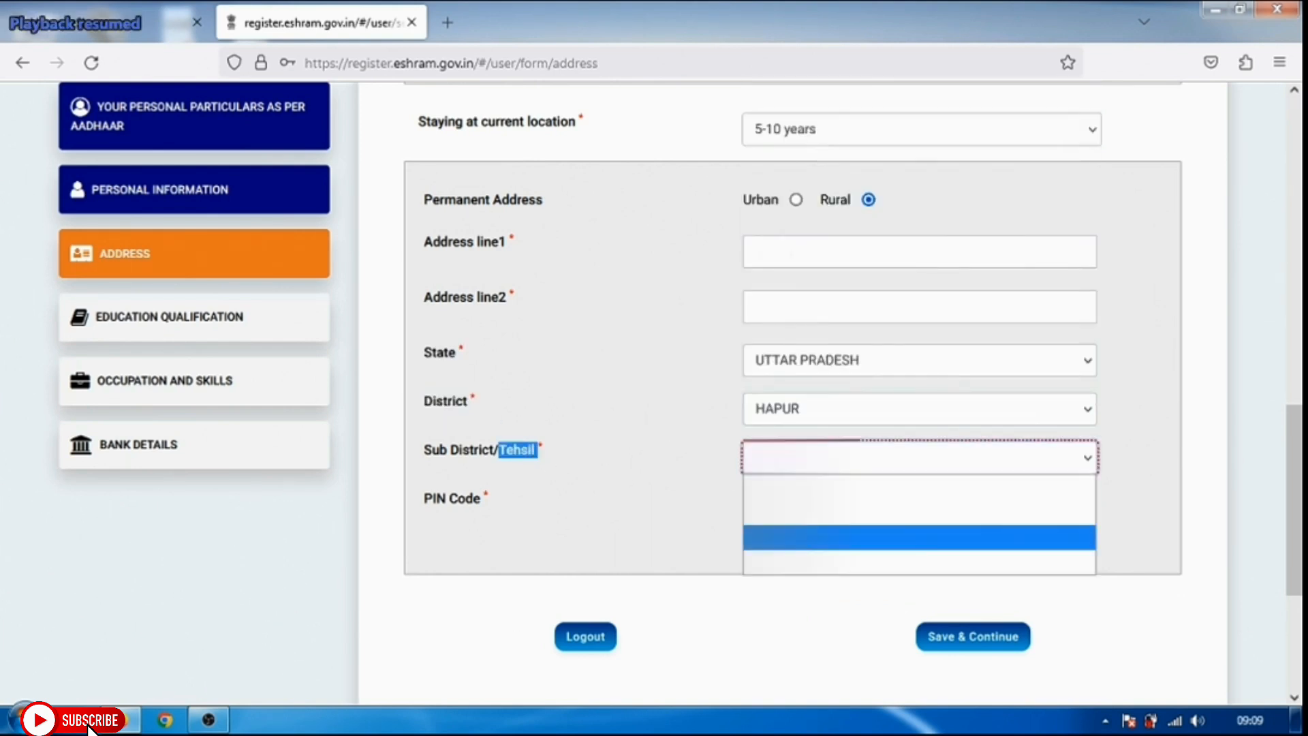
drag(423, 503, 469, 502)
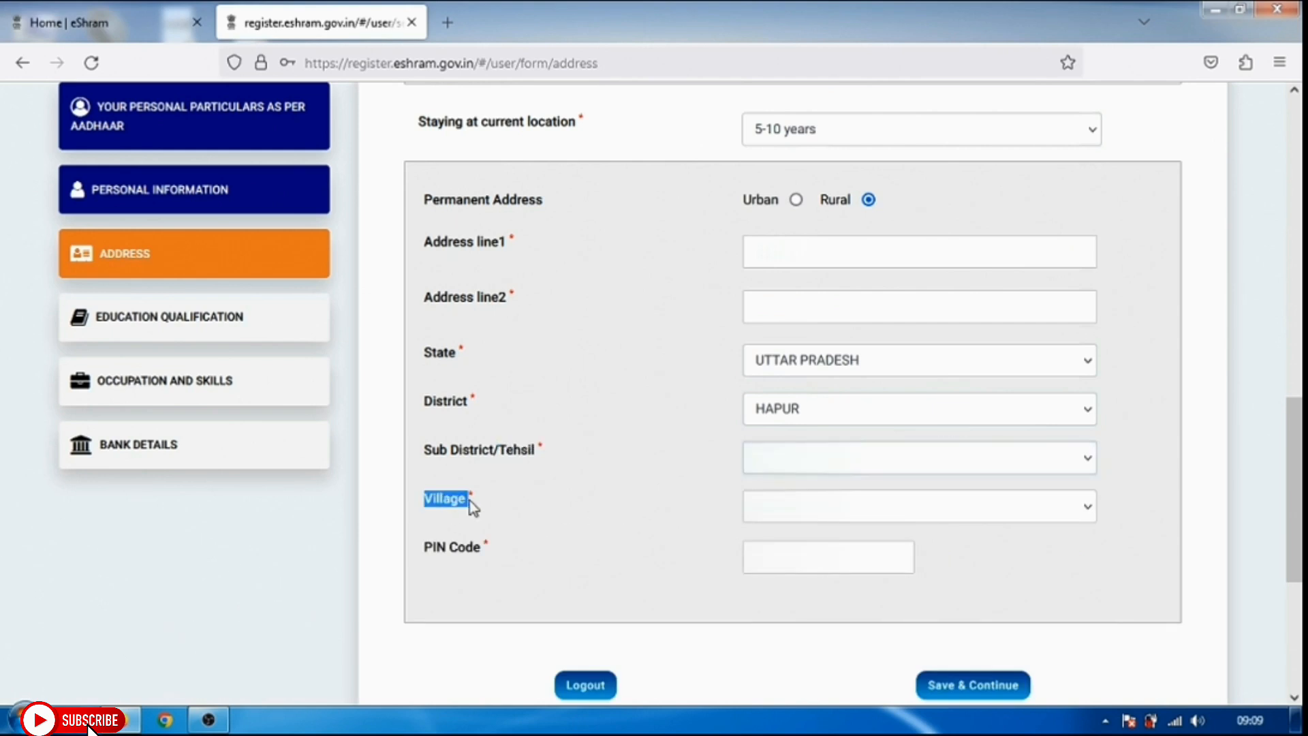
click(749, 506)
scroll(832, 291, down, 5)
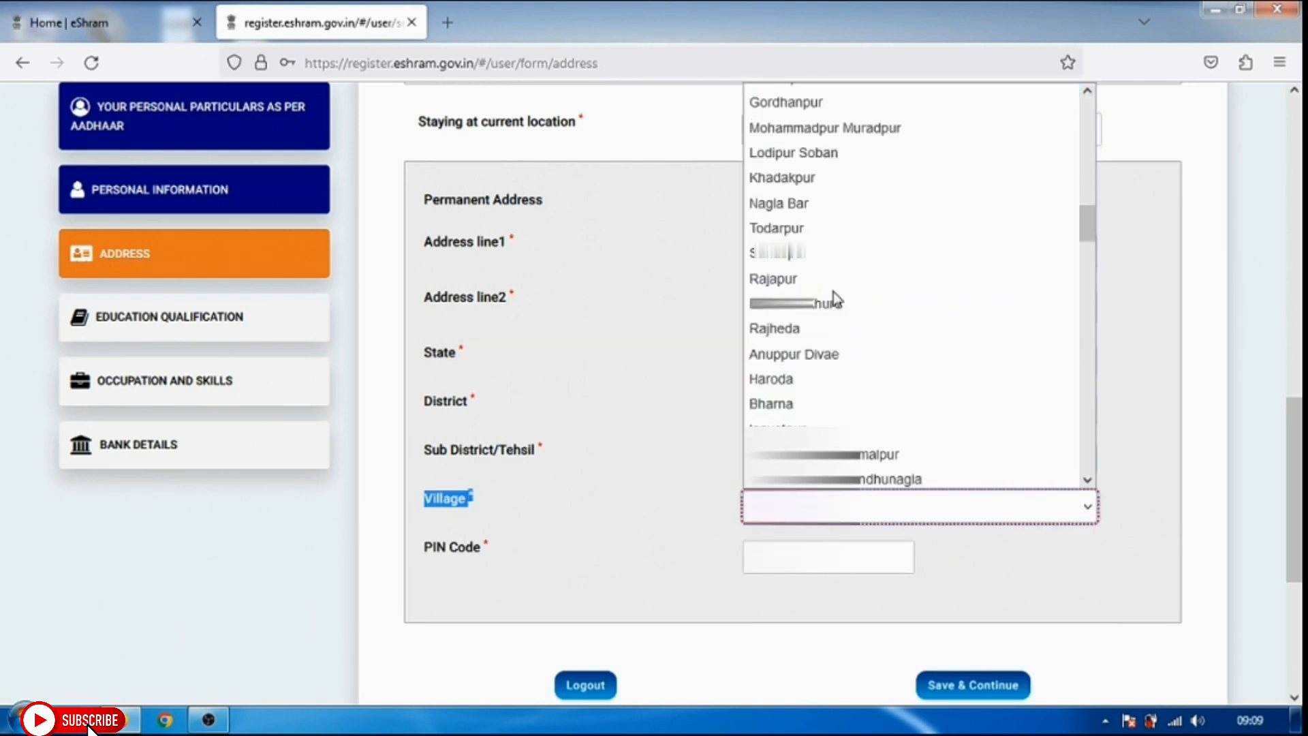
scroll(832, 291, down, 6)
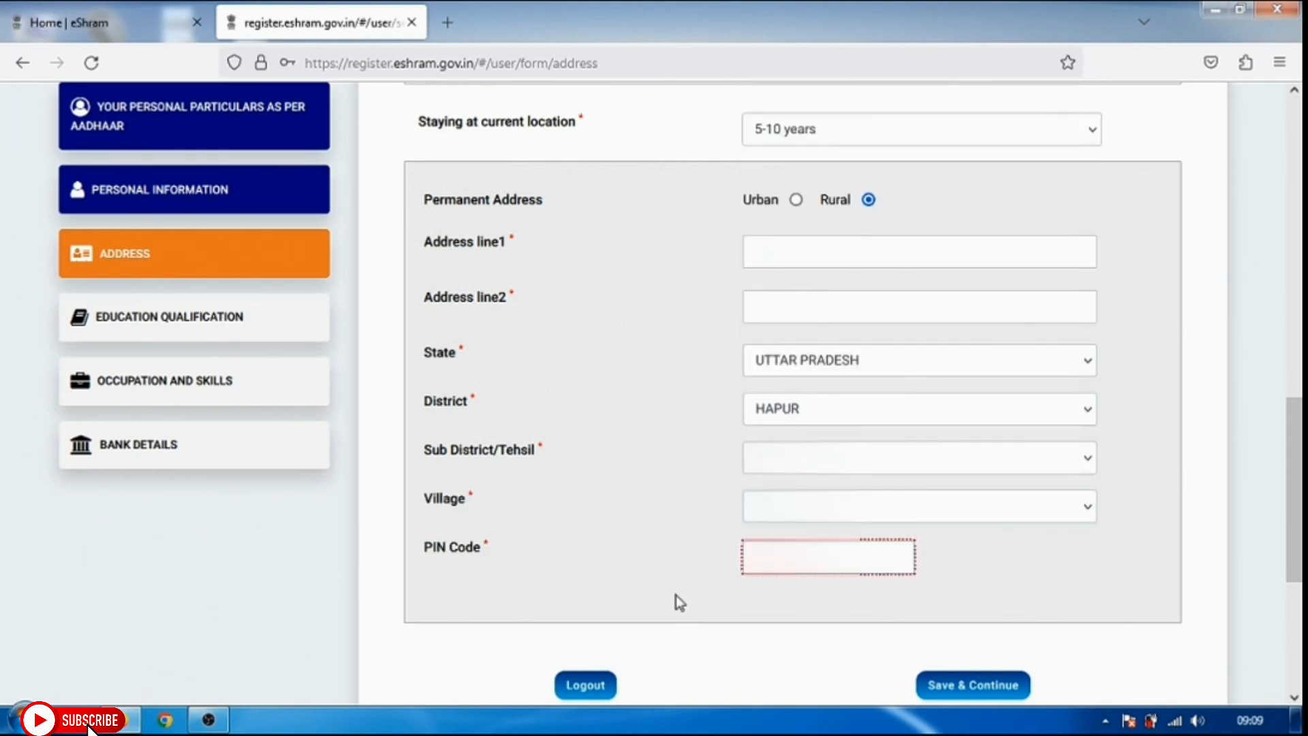
click(977, 688)
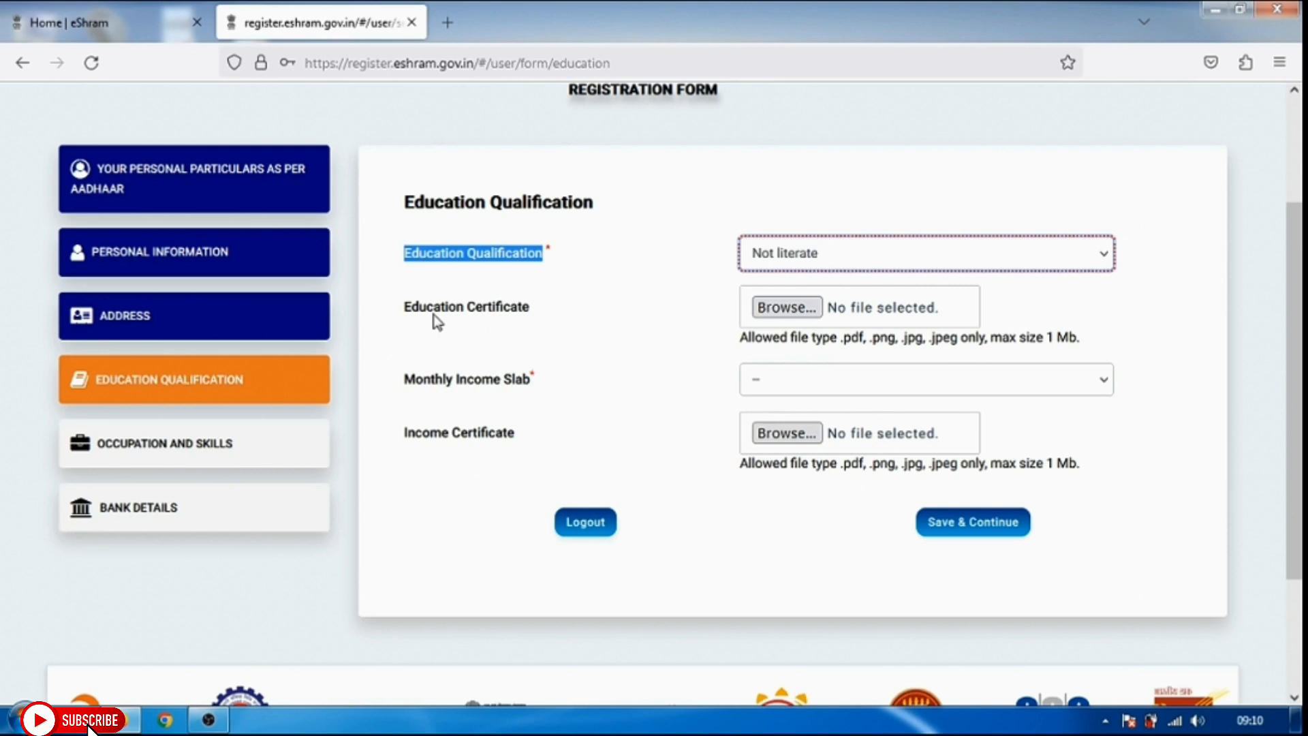
- Set the monthly income slab to 10000 & Below and save the education details without uploading an income certificate
drag(404, 379, 543, 390)
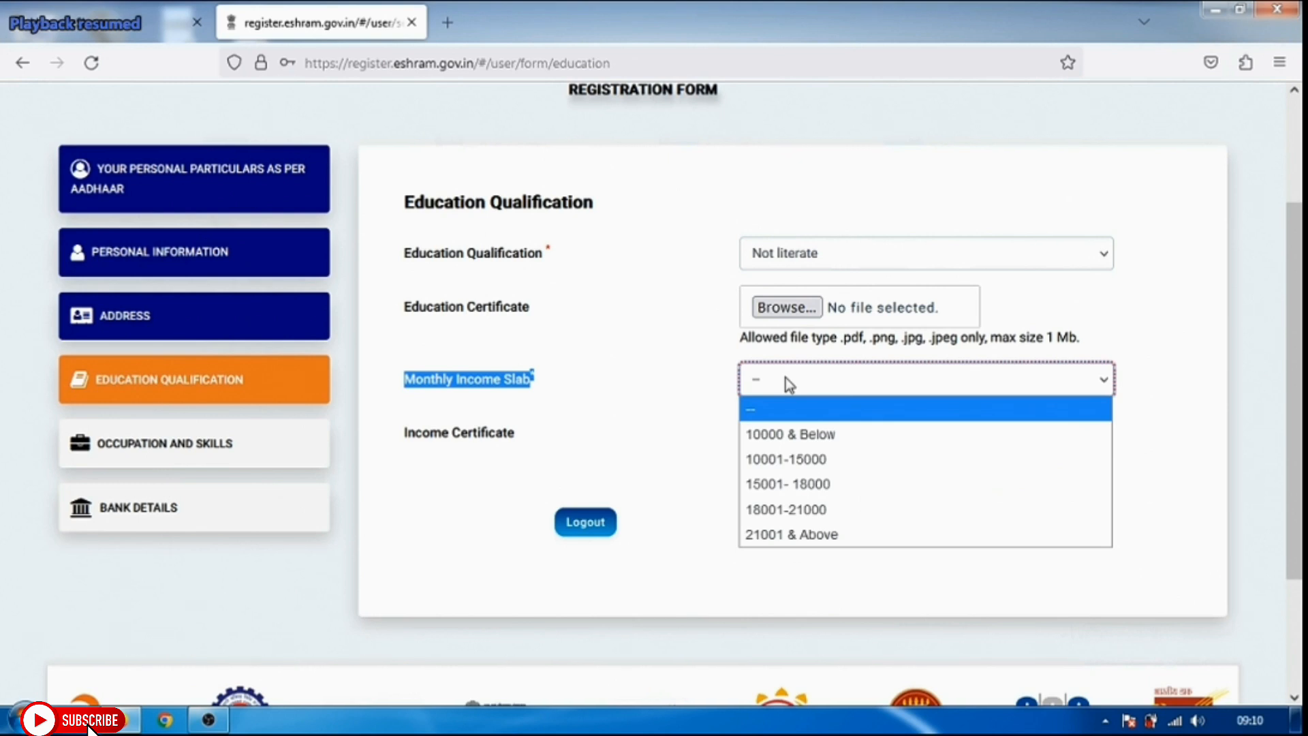
click(798, 434)
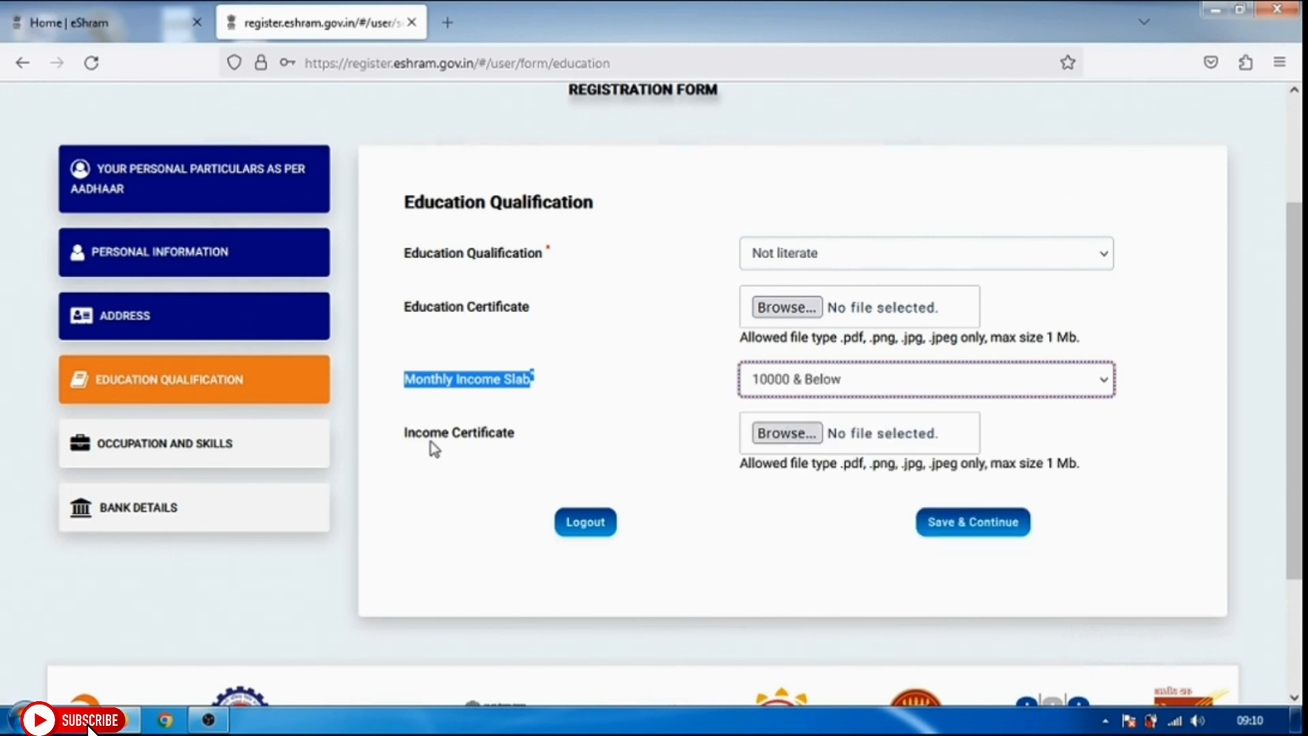
drag(405, 436, 514, 446)
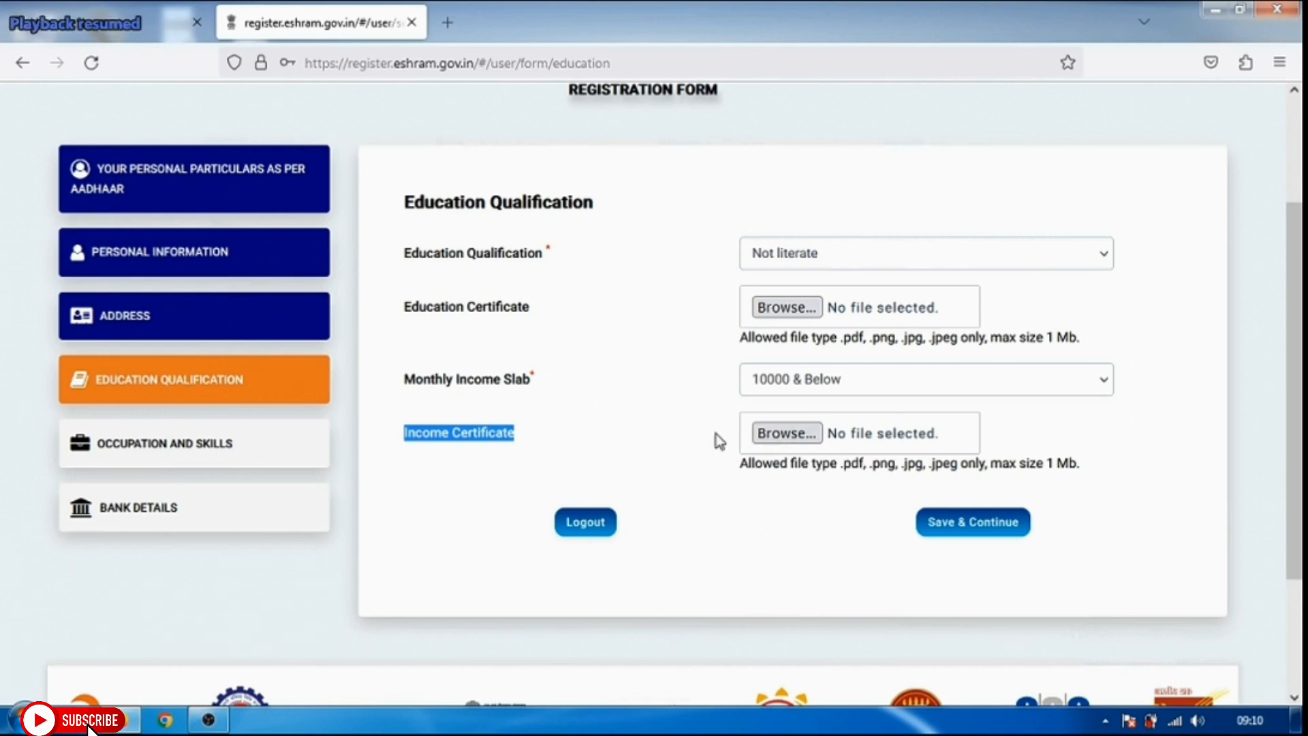
click(694, 431)
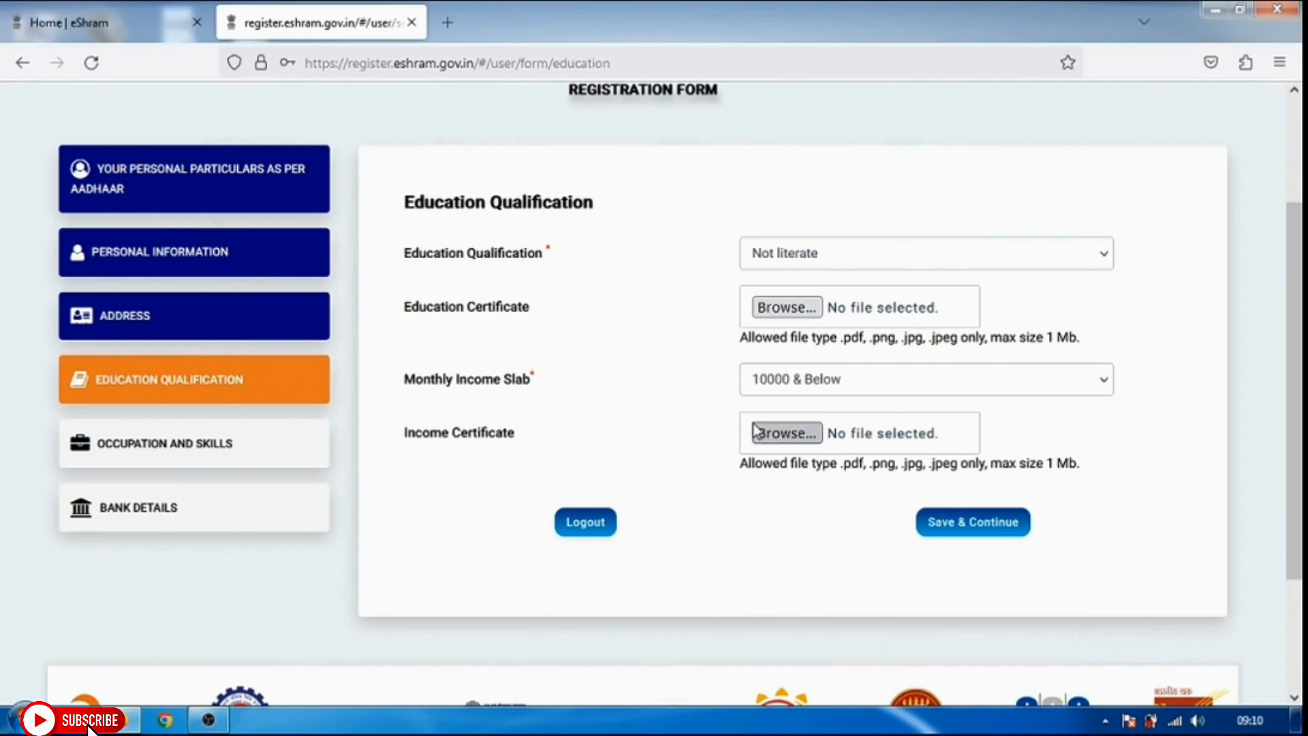
click(979, 532)
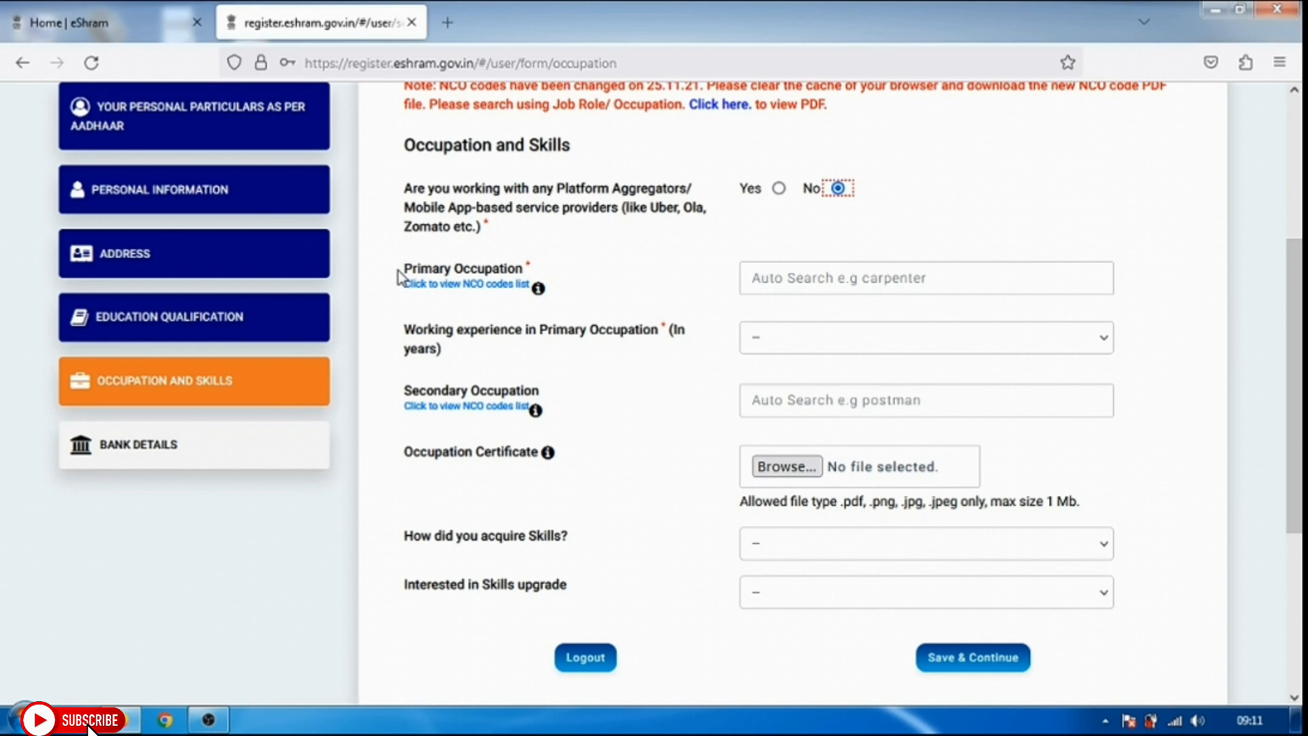
- Search the primary occupations for "TAI" and choose Tailor - General
click(782, 277)
text(TAI)
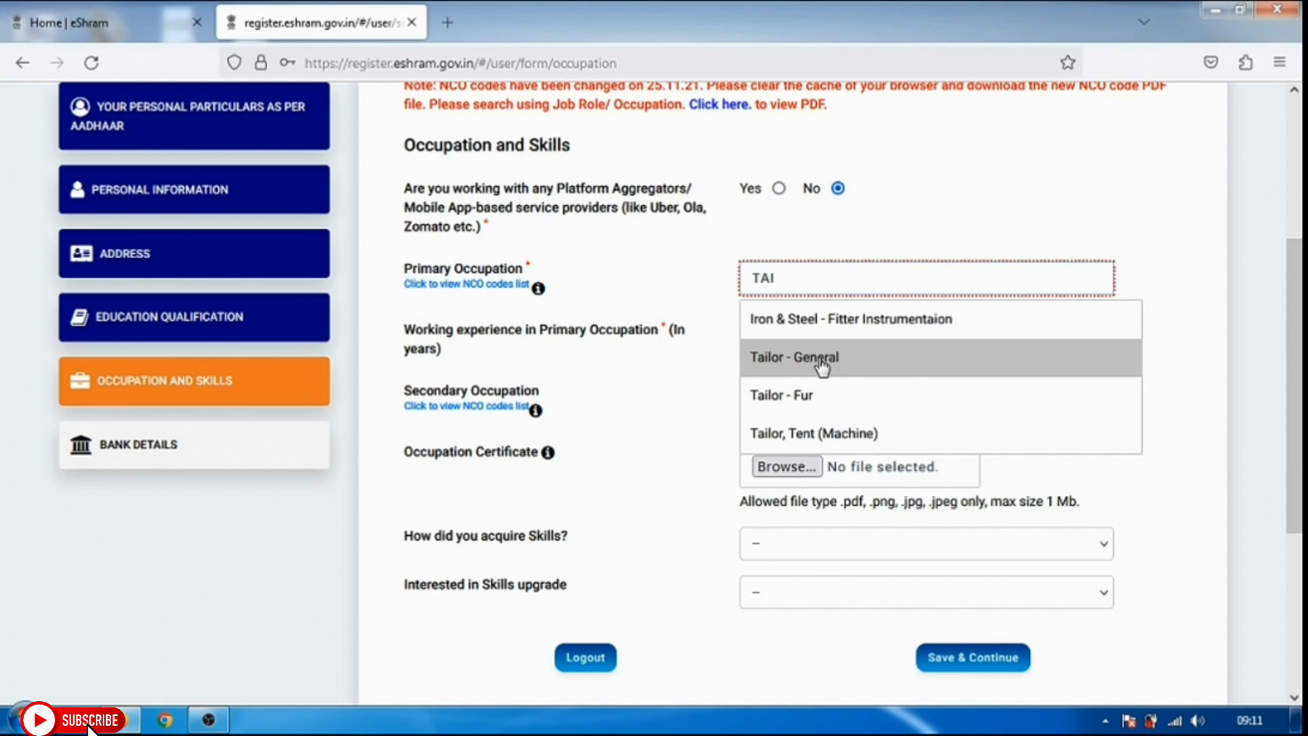
drag(821, 366, 654, 412)
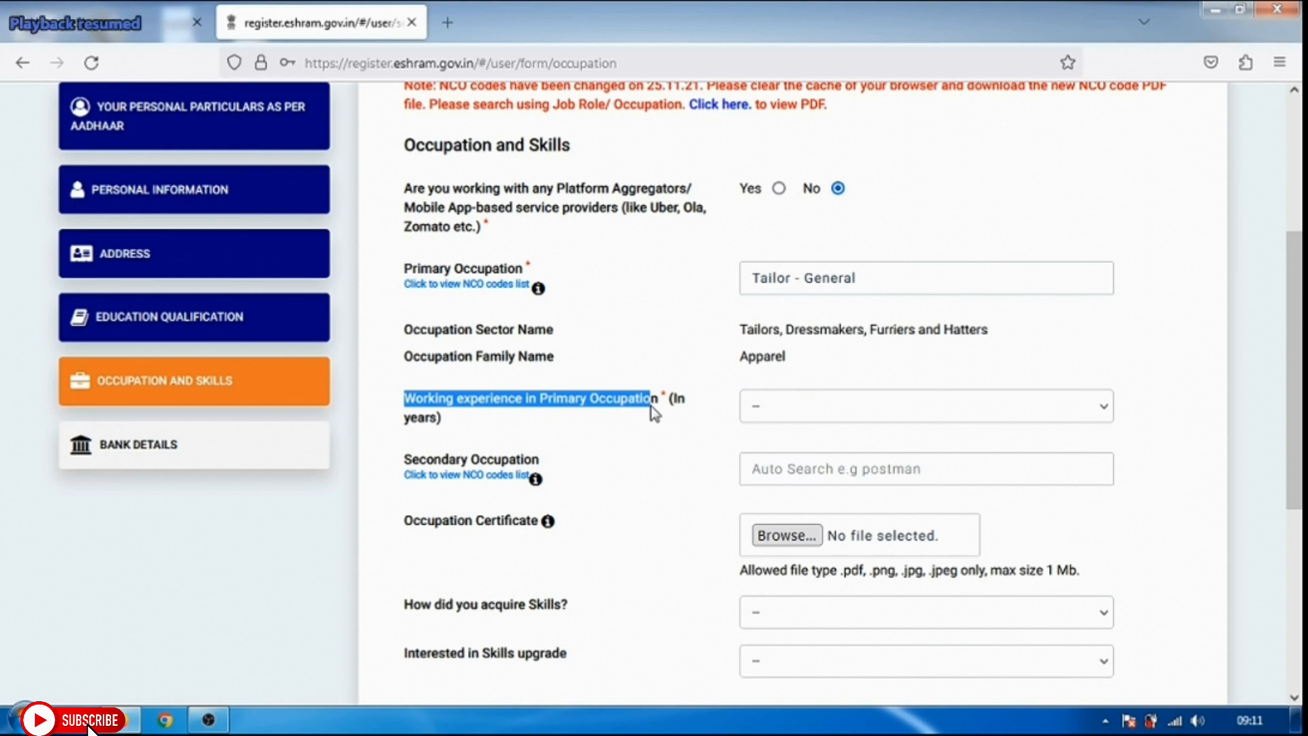
- Set the working experience in the primary occupation to 4 years
click(631, 424)
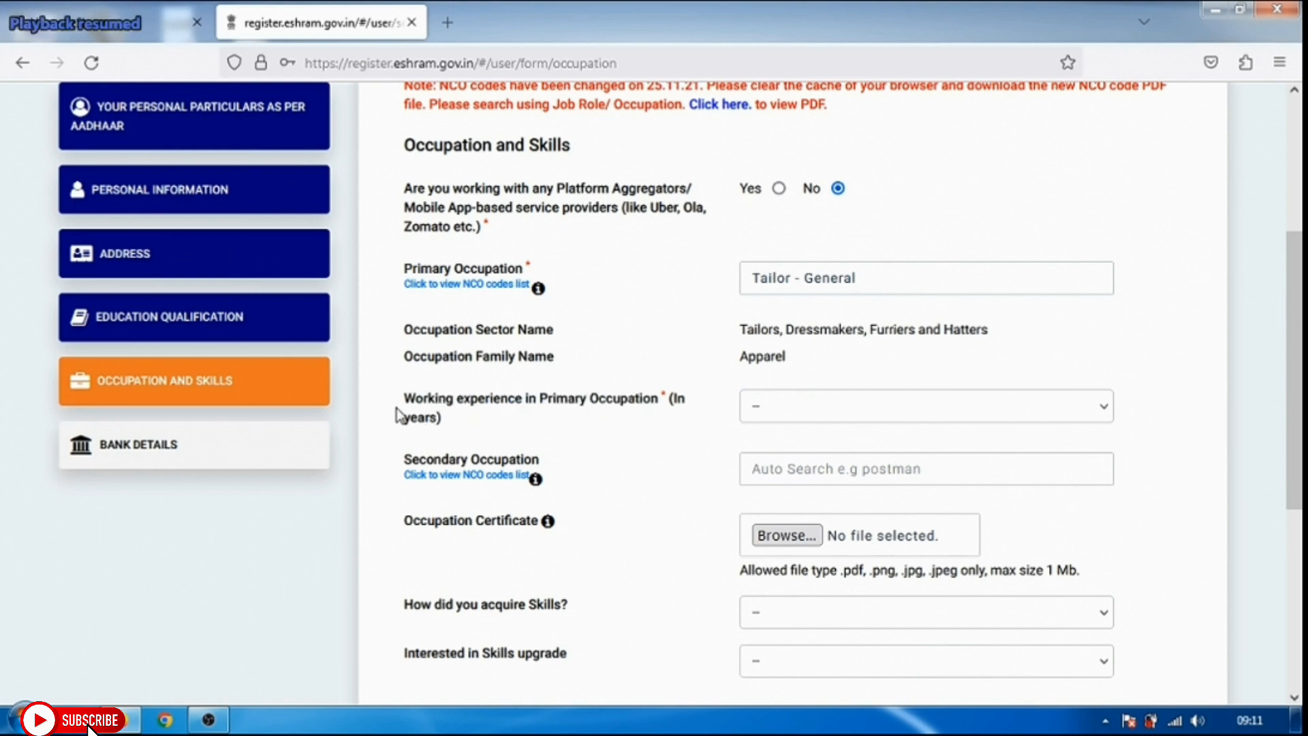
click(782, 411)
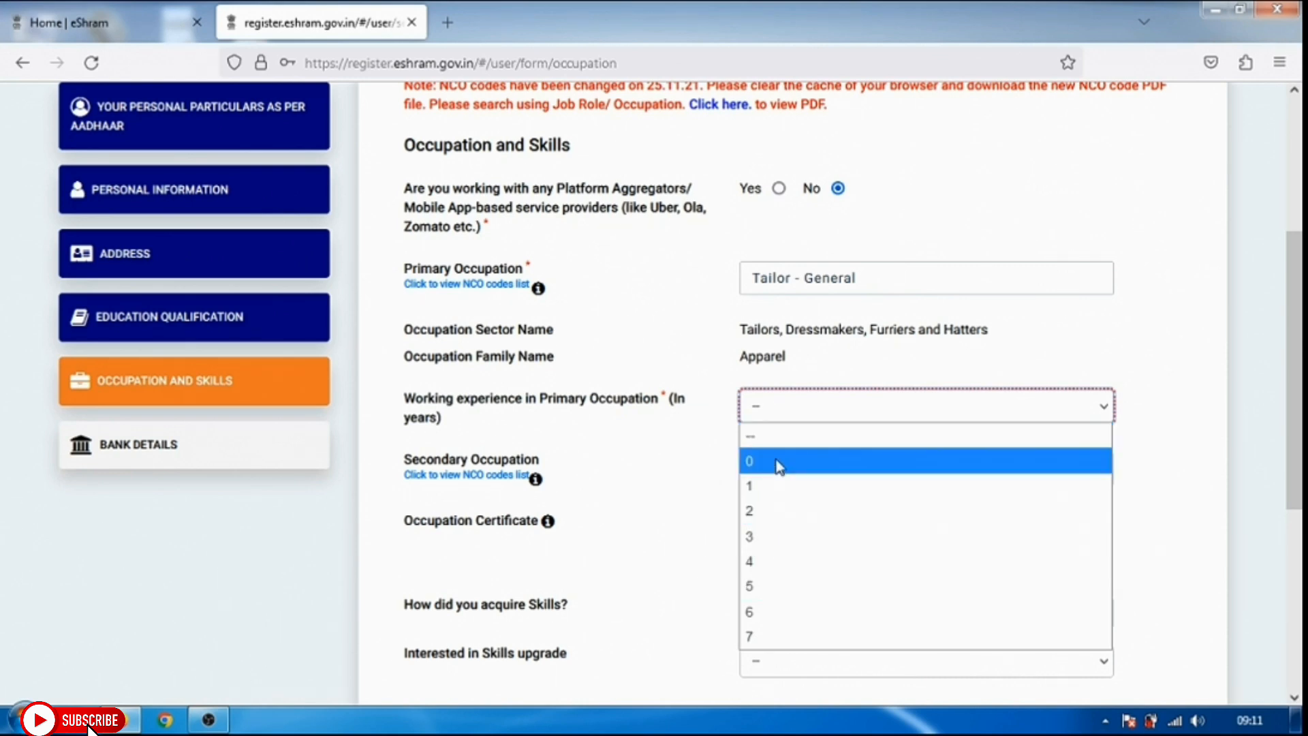
click(755, 561)
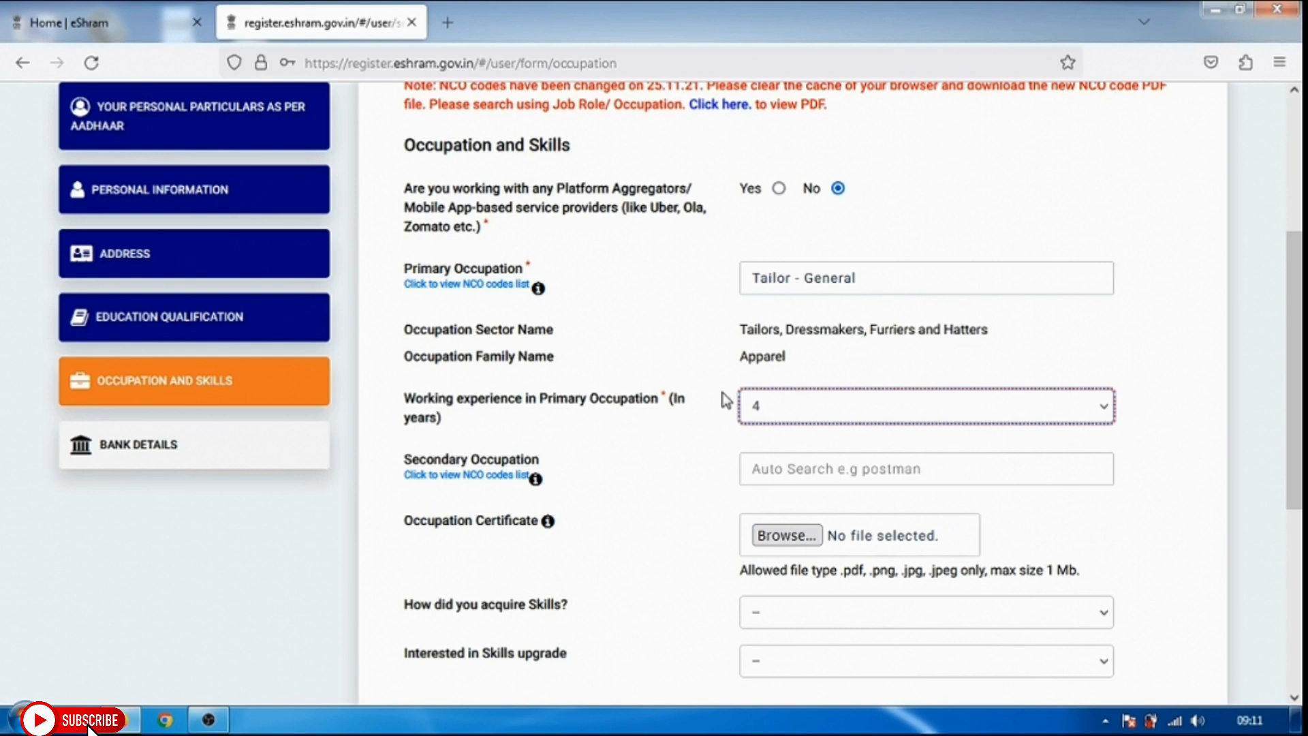
drag(405, 459, 536, 468)
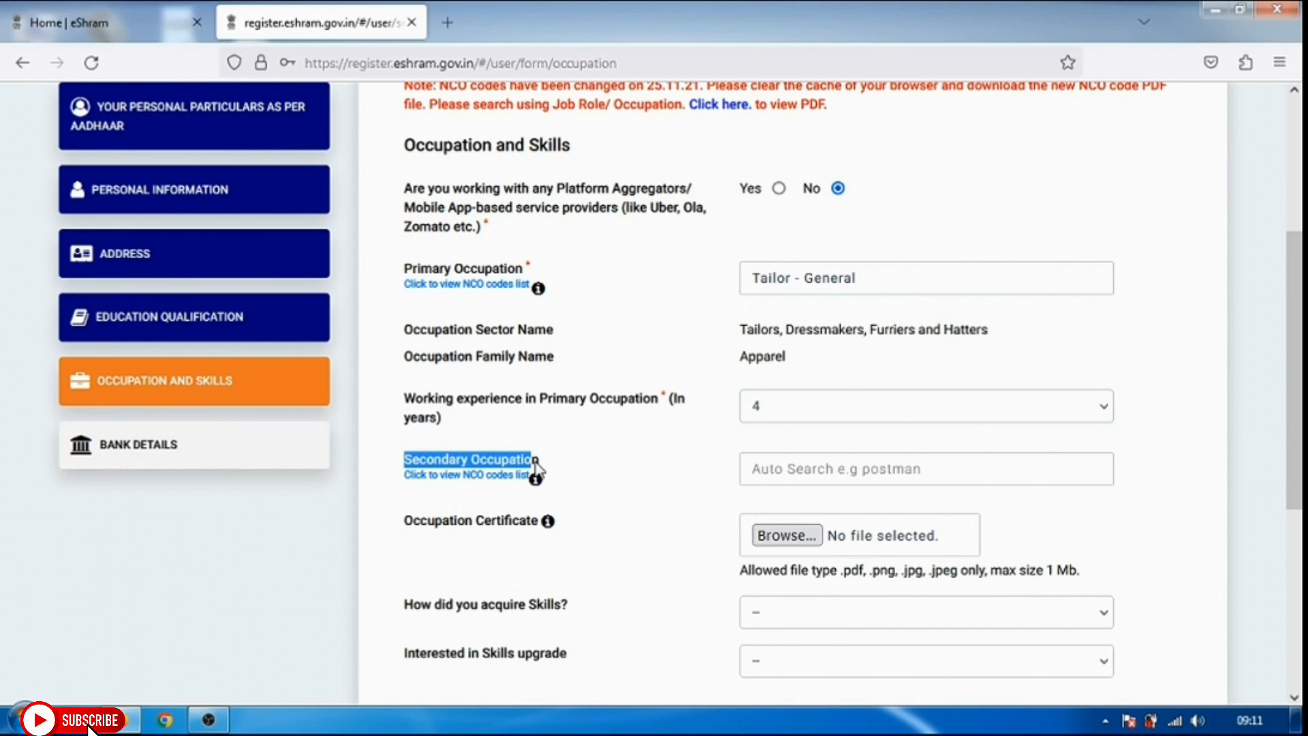
- Search the secondary occupations for "TAI" and choose Tailor - Fur
click(783, 469)
text(TAI)
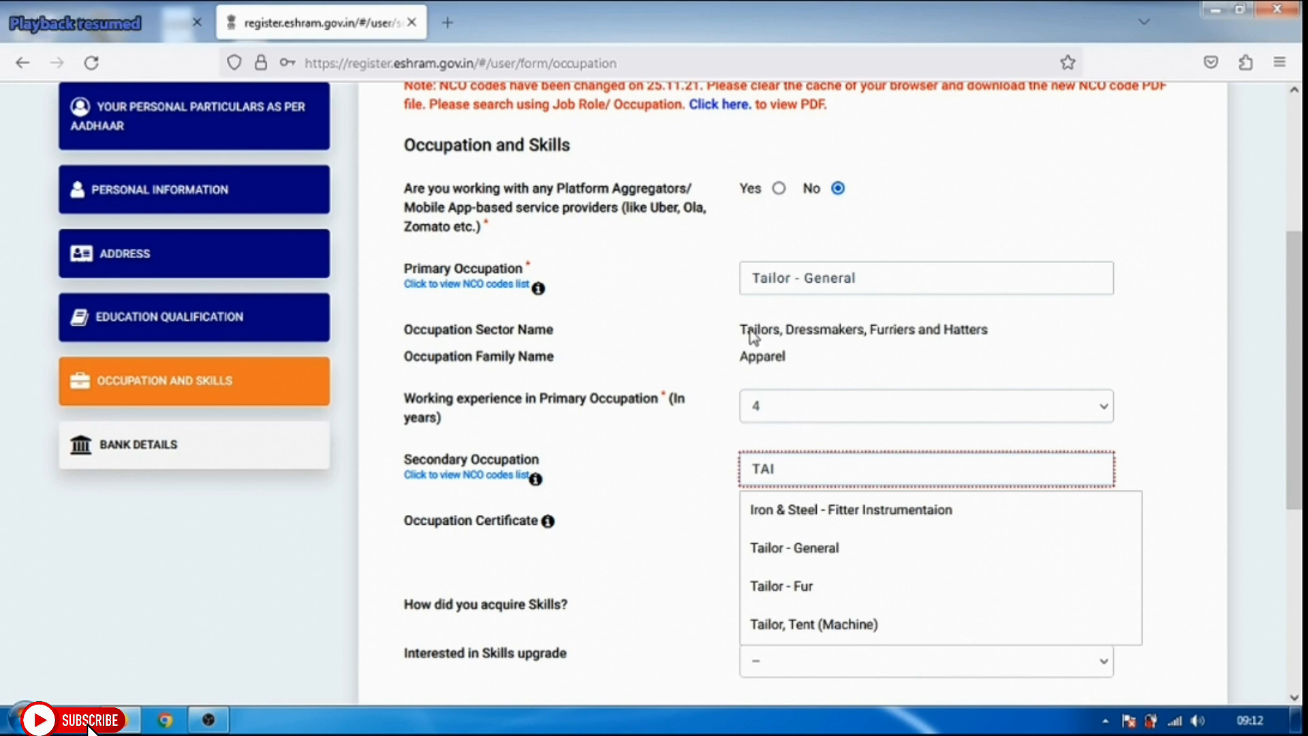
click(781, 586)
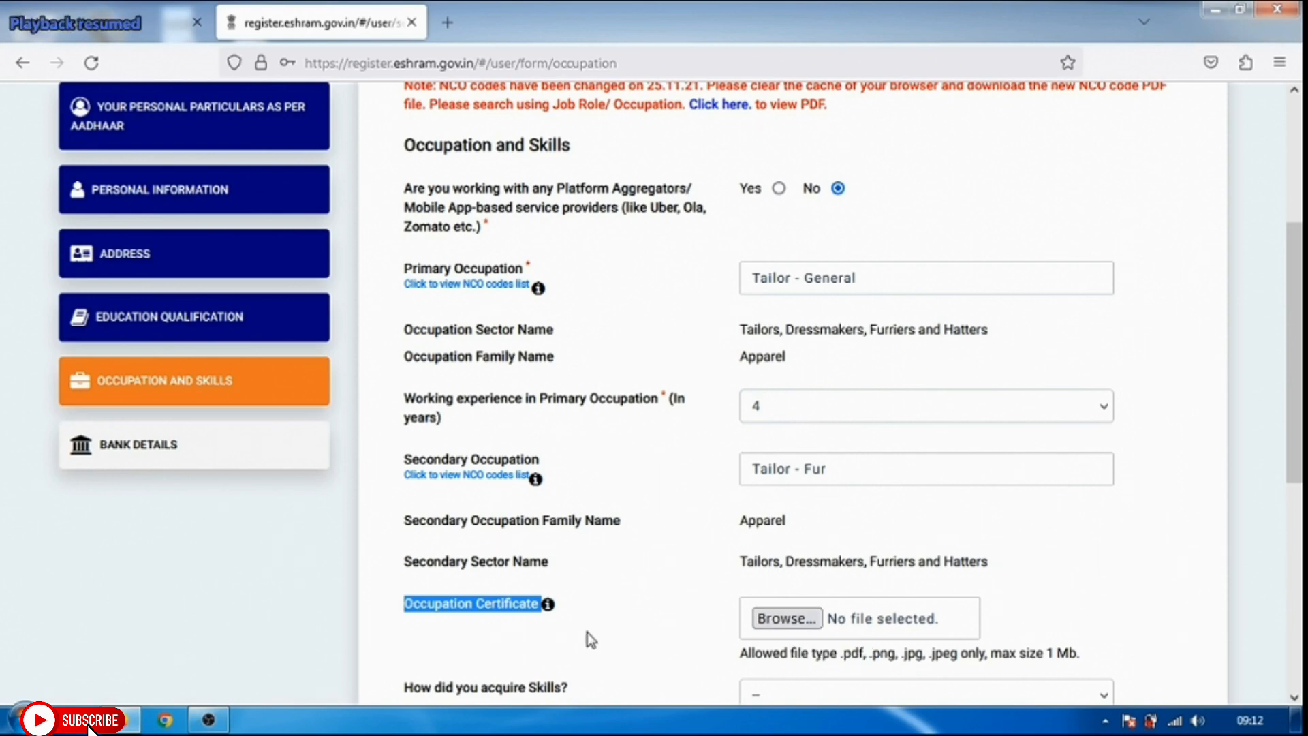
- Set skill acquisition to no vocational/technical training, sub skills to Self-Learning and skills upgrade to receiving formal technical training, and save without an occupation certificate
drag(1296, 338, 1296, 339)
drag(1295, 338, 1296, 431)
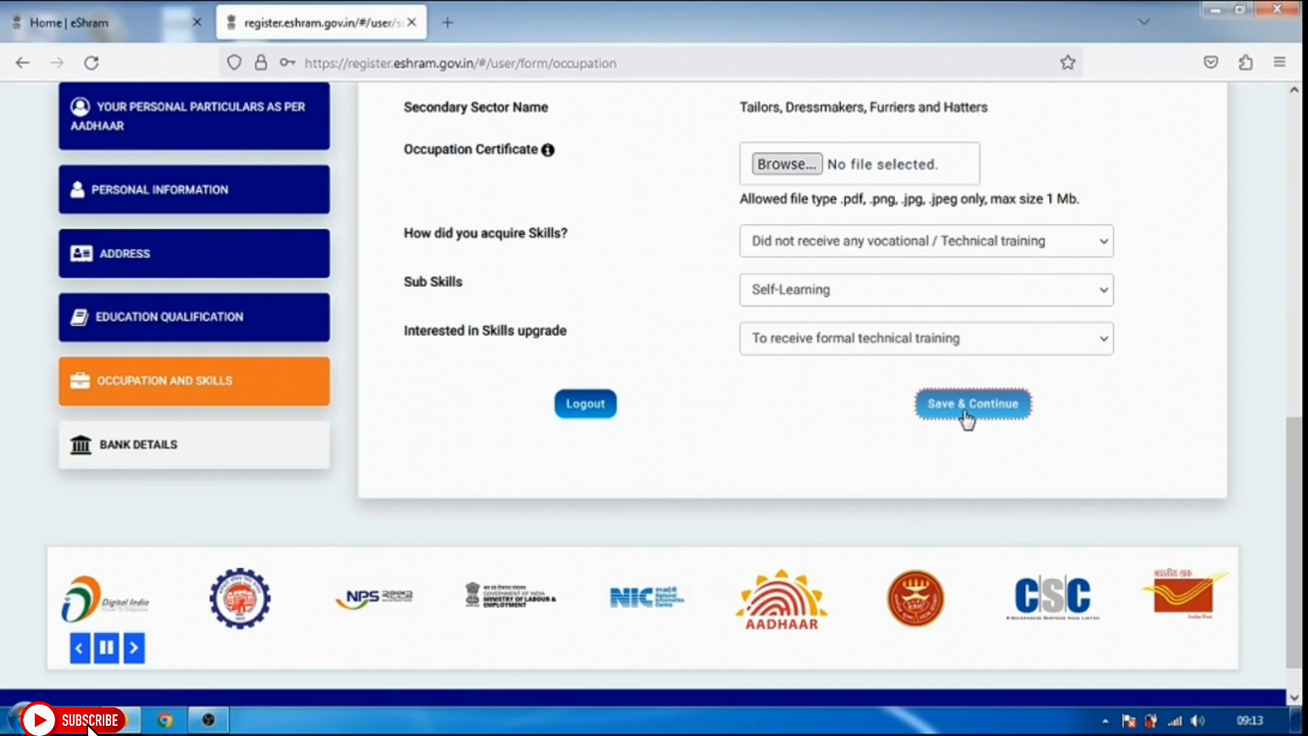
click(968, 408)
- Enter the worker's bank account number in the bank account details and repeat it in the confirmation field
drag(404, 403, 577, 425)
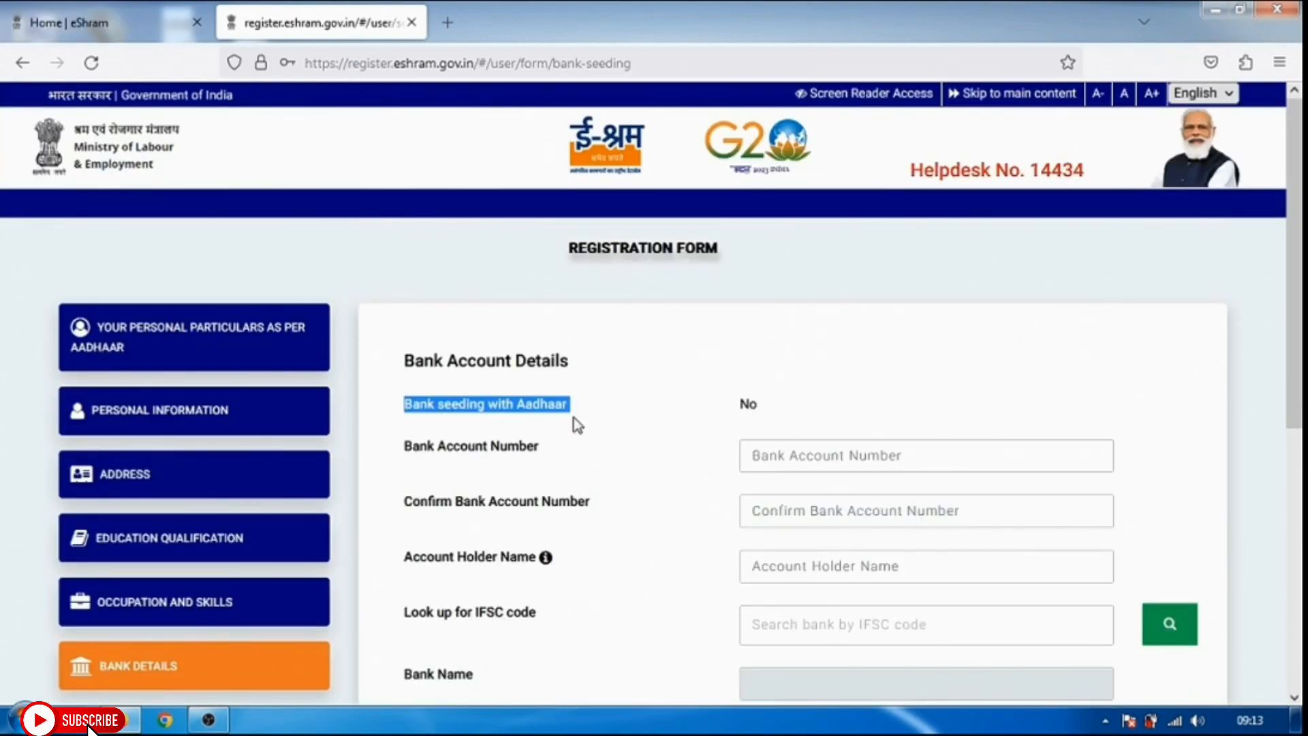
click(516, 423)
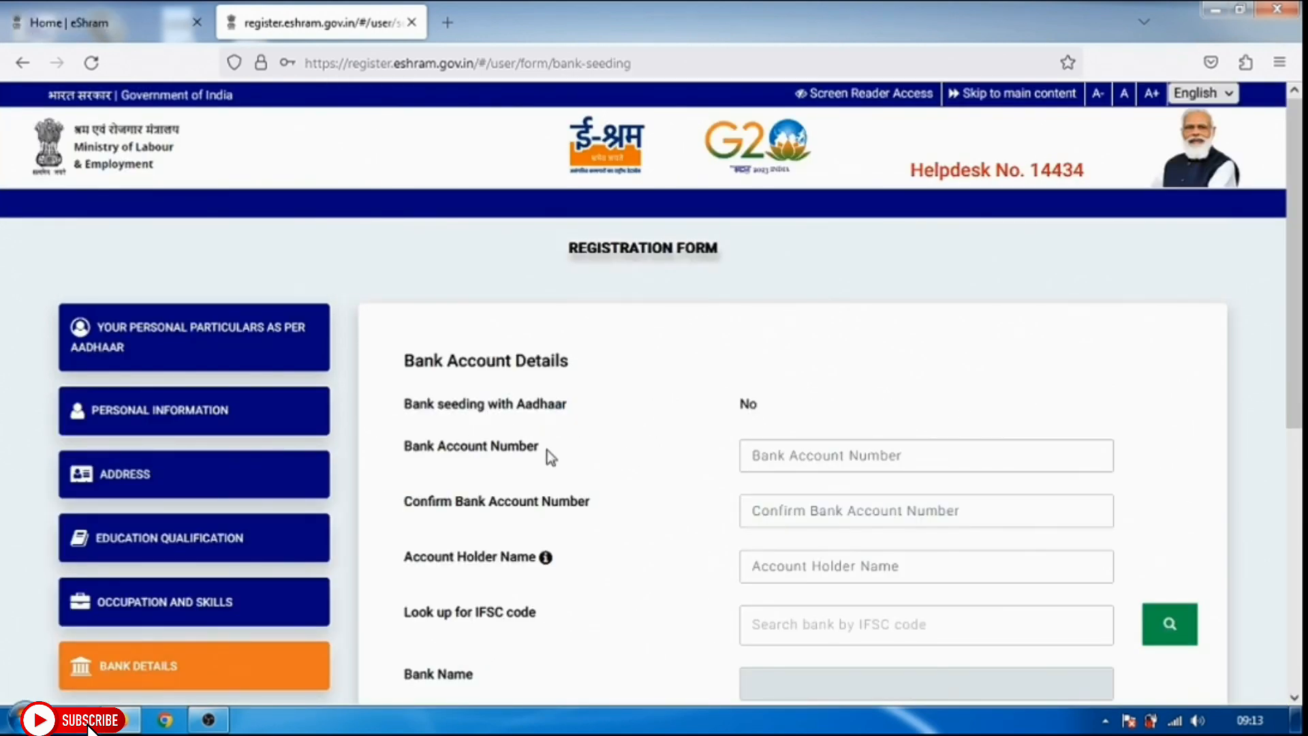
scroll(1294, 293, down, 3)
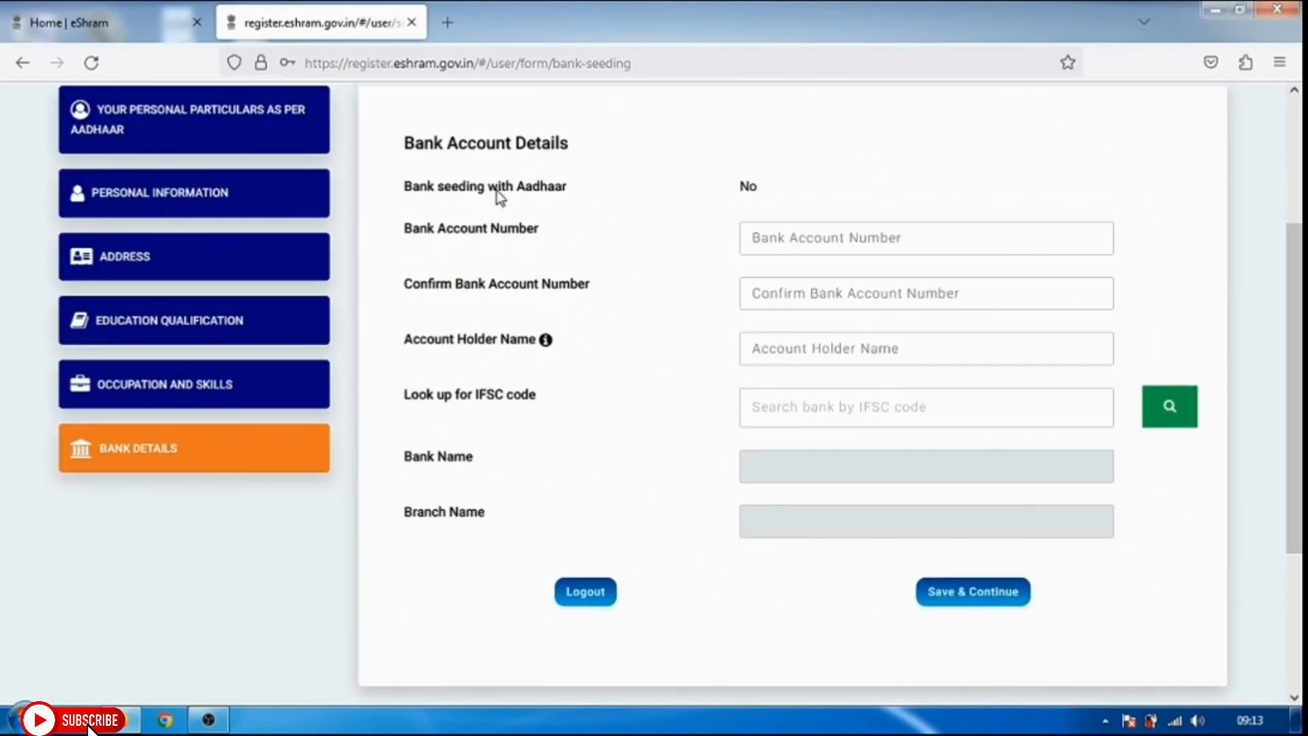
drag(404, 230, 544, 237)
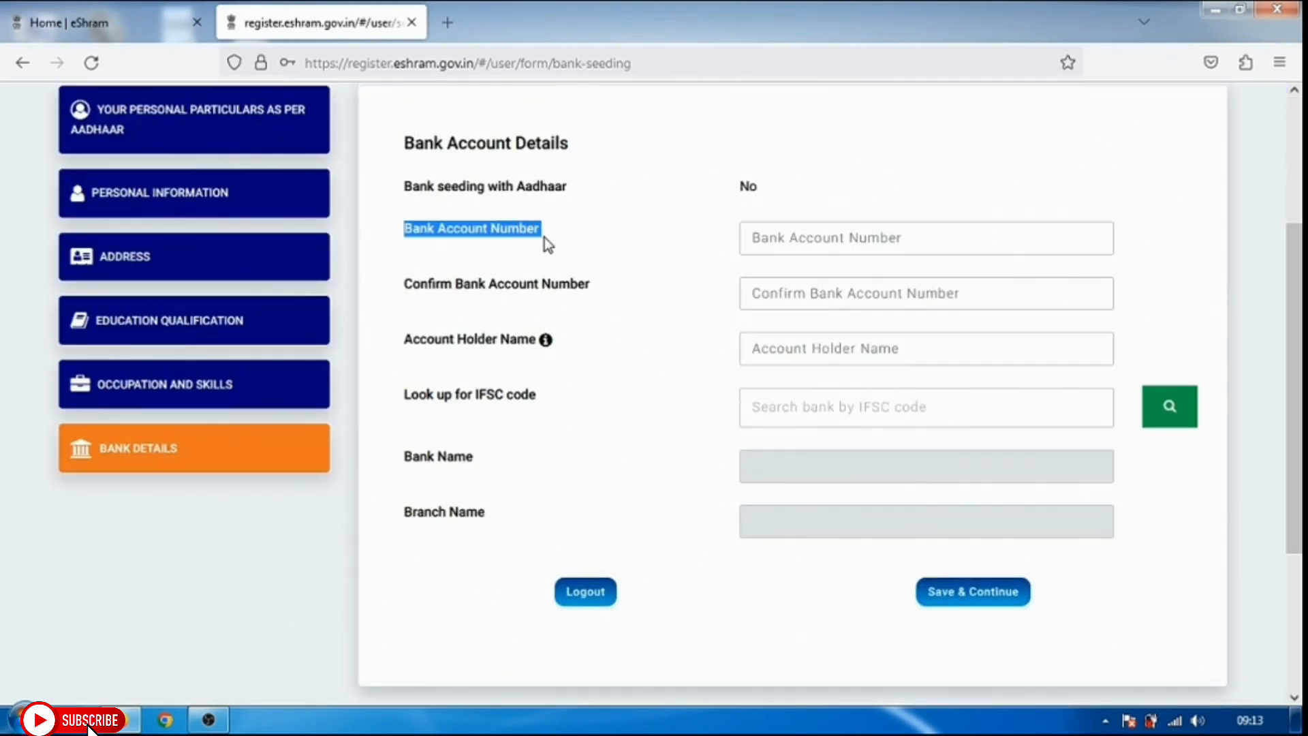
click(798, 238)
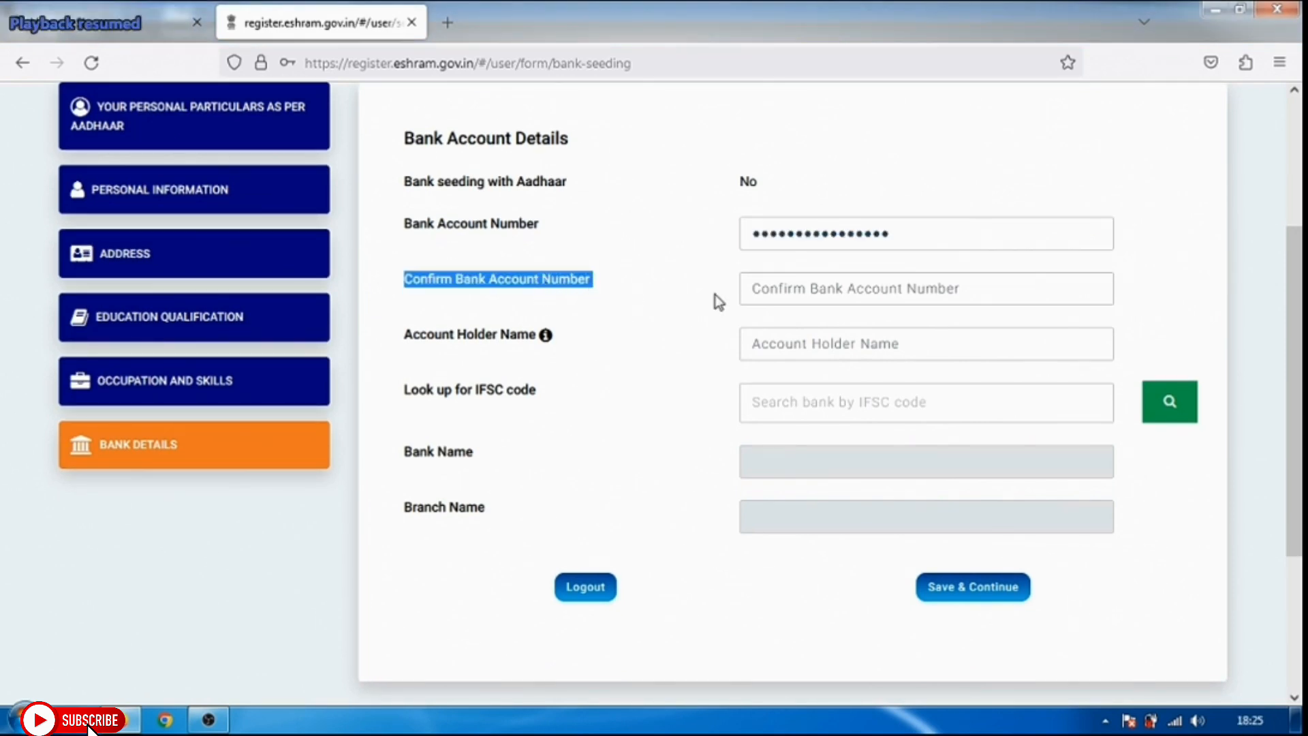
click(790, 293)
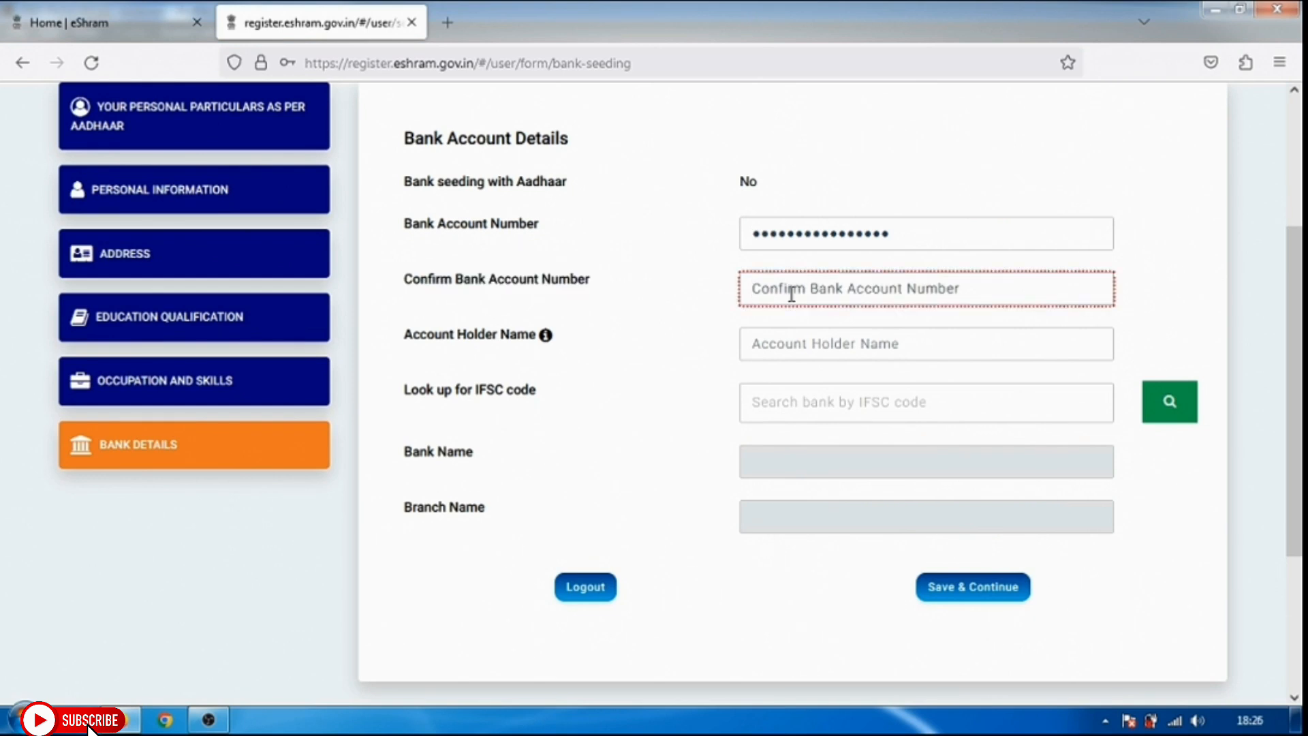
text(2)
key(BackSpace)
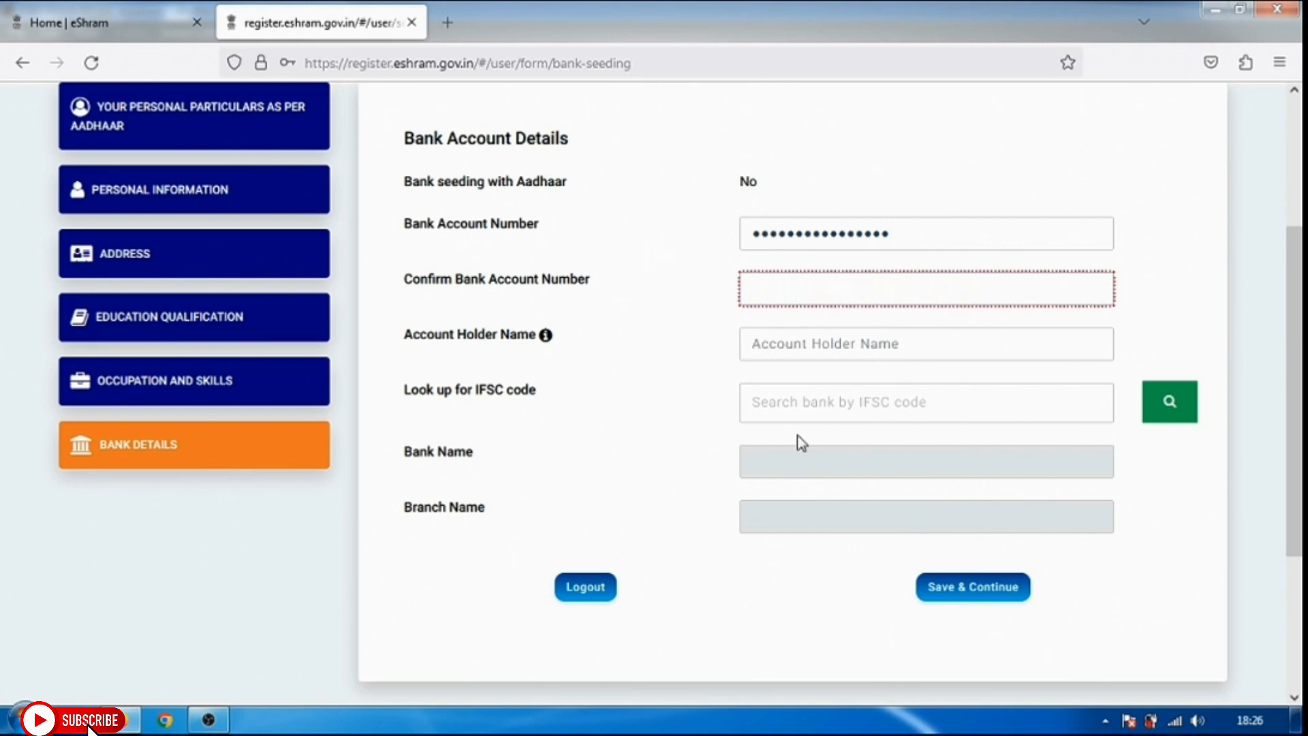
- Enter the account holder's name in the bank account details
click(404, 341)
drag(430, 341, 536, 346)
click(805, 346)
text(S)
key(BackSpace)
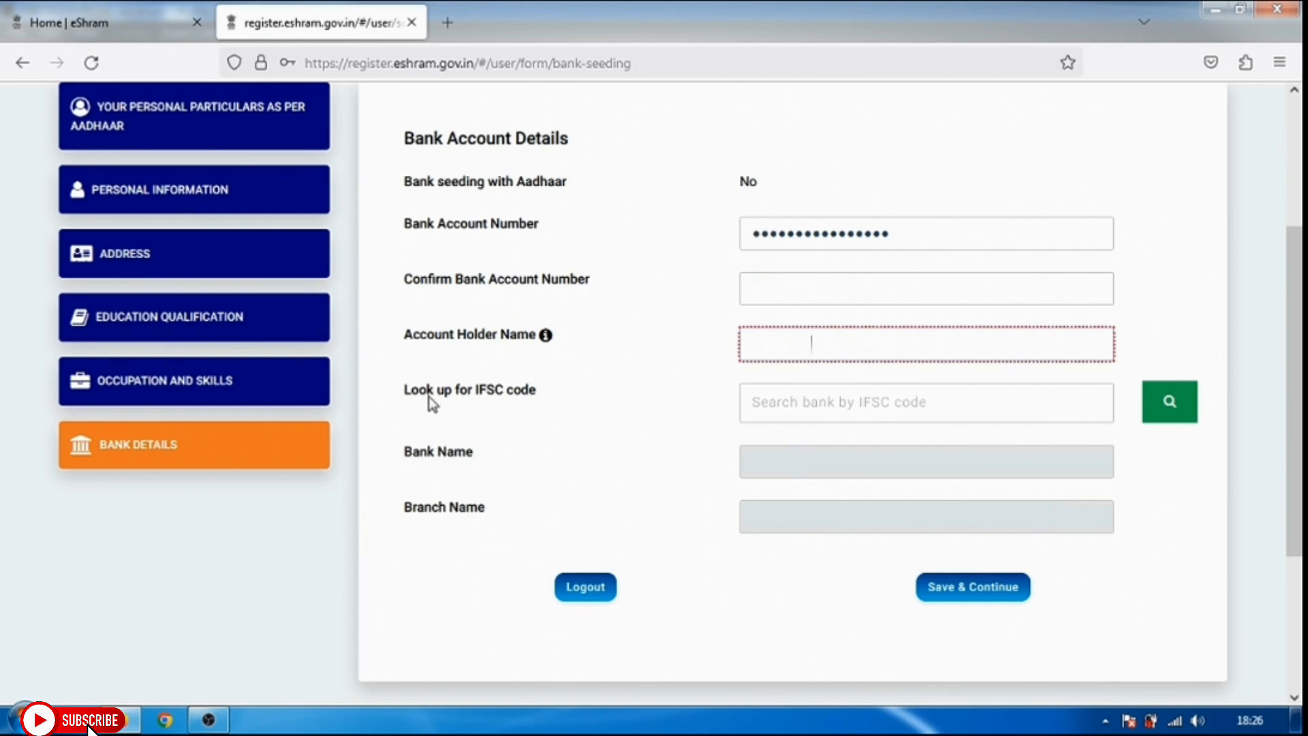
- Look up the bank by its IFSC code and check the retrieved bank name and branch name
click(408, 398)
drag(407, 399, 469, 409)
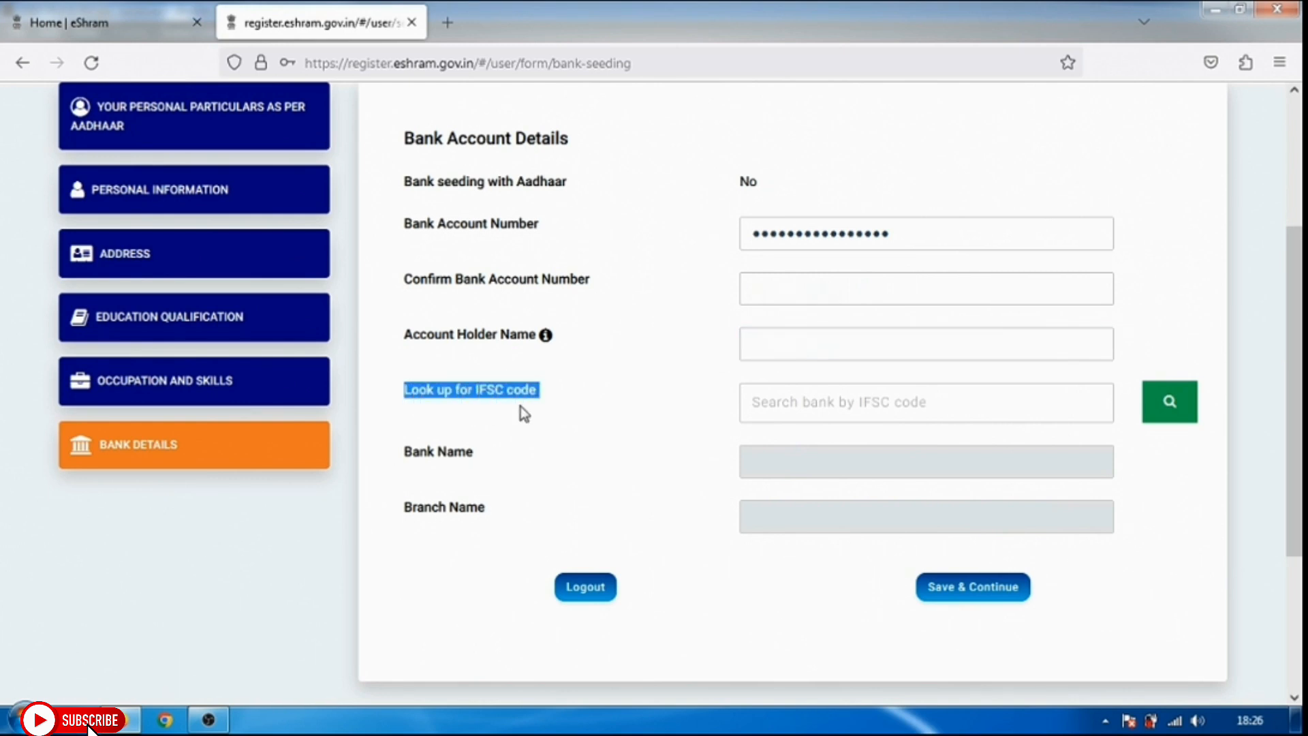
click(830, 409)
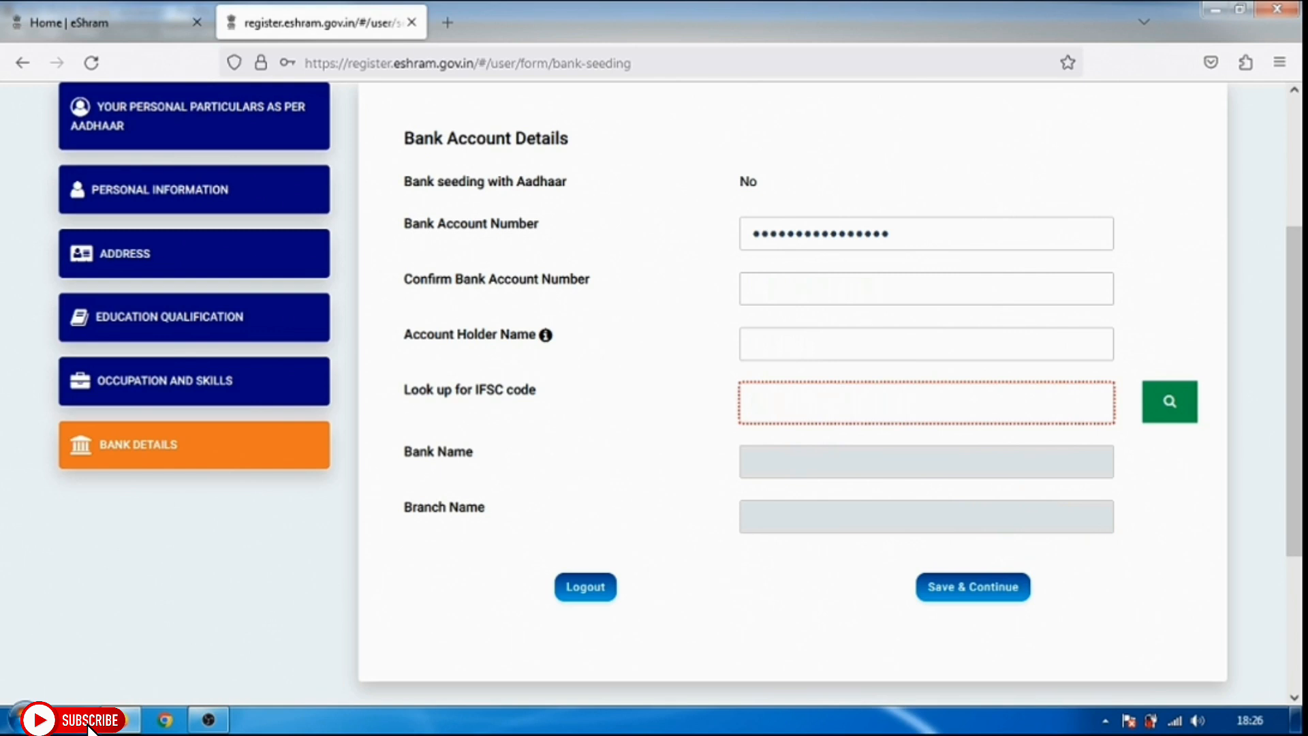
click(1170, 416)
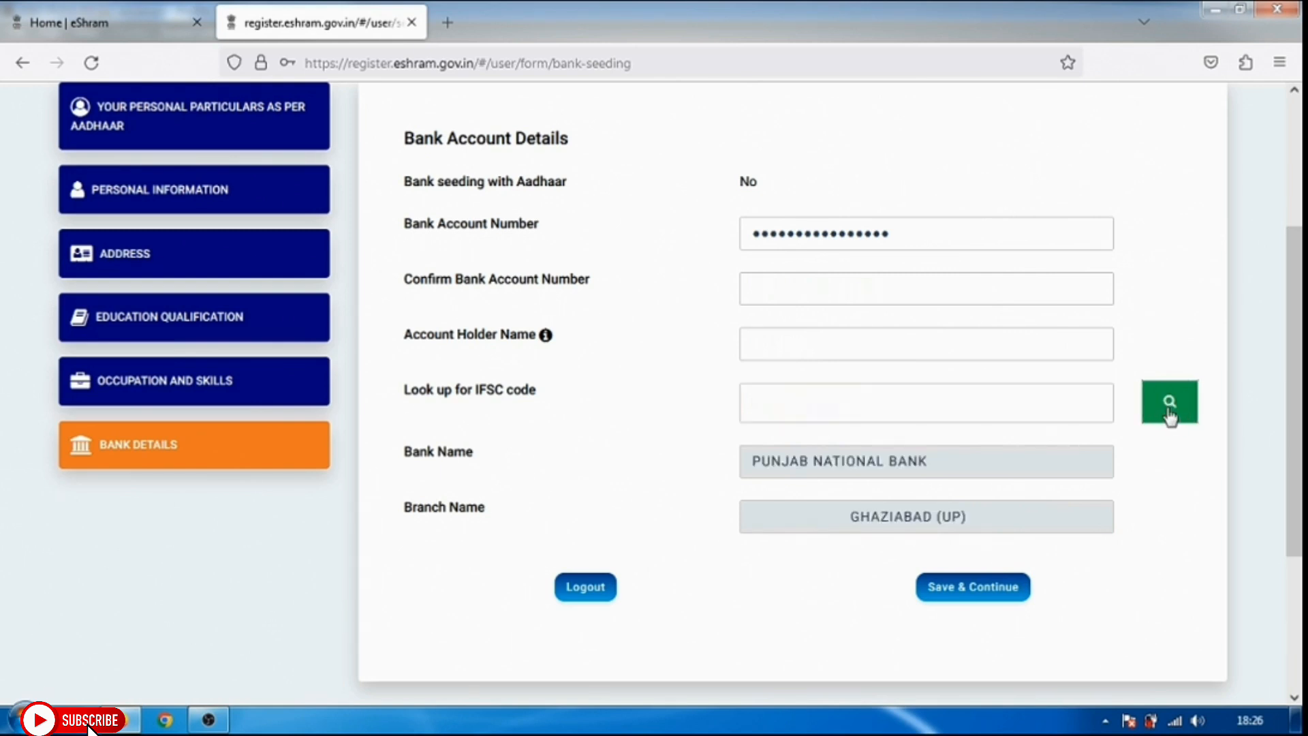
triple_click(408, 461)
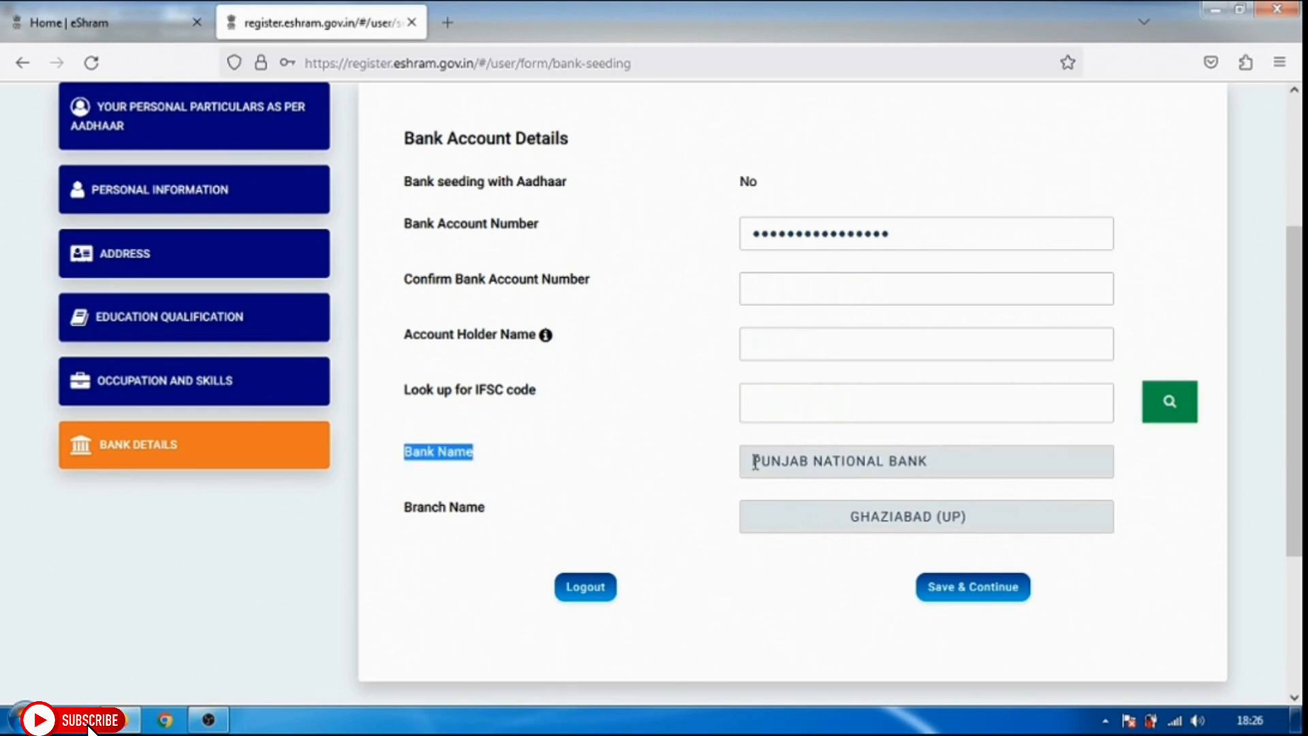
drag(755, 462, 944, 452)
click(413, 499)
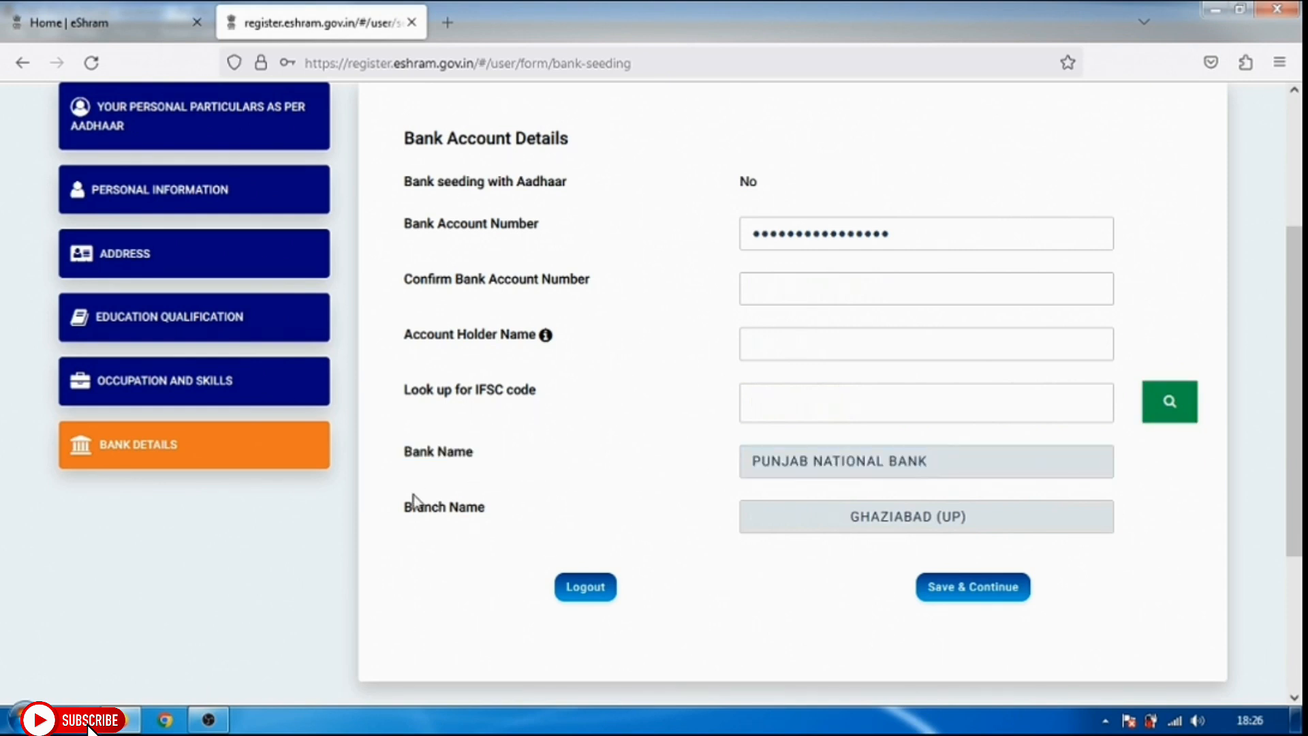
drag(421, 518, 510, 518)
click(790, 518)
drag(790, 517, 995, 520)
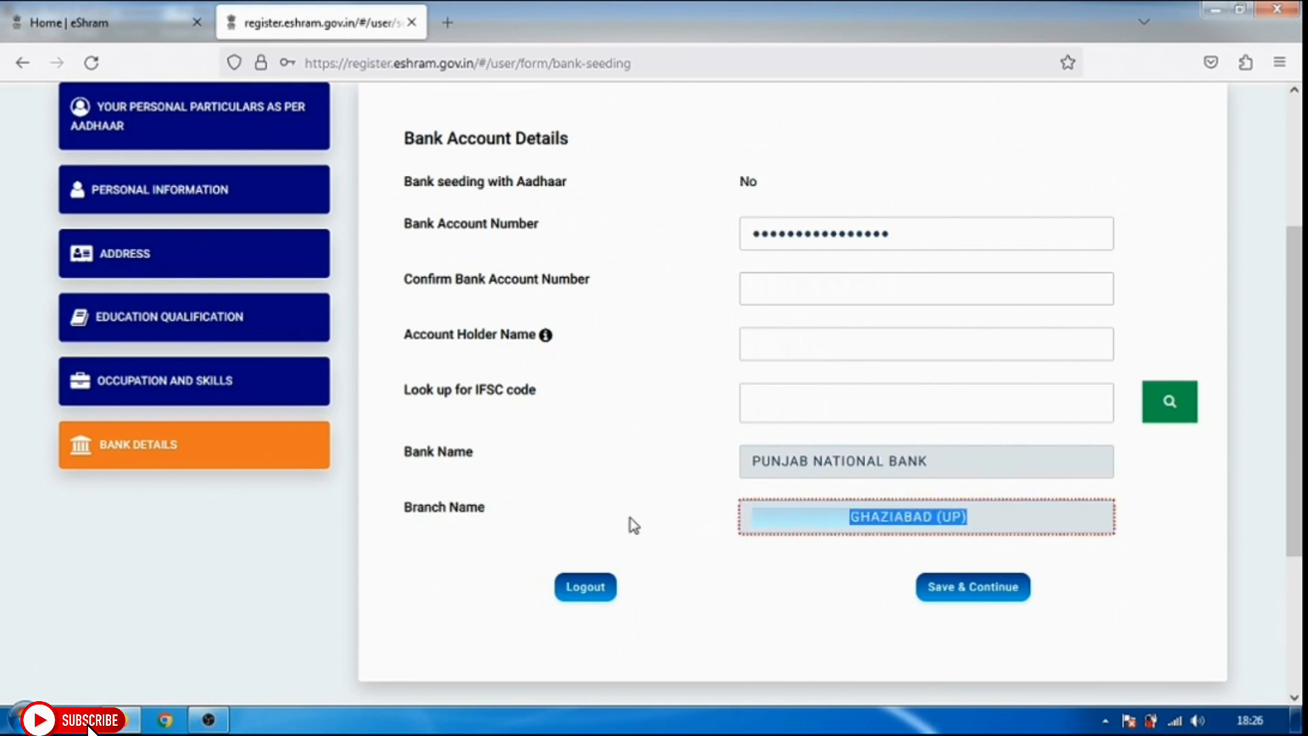
click(631, 519)
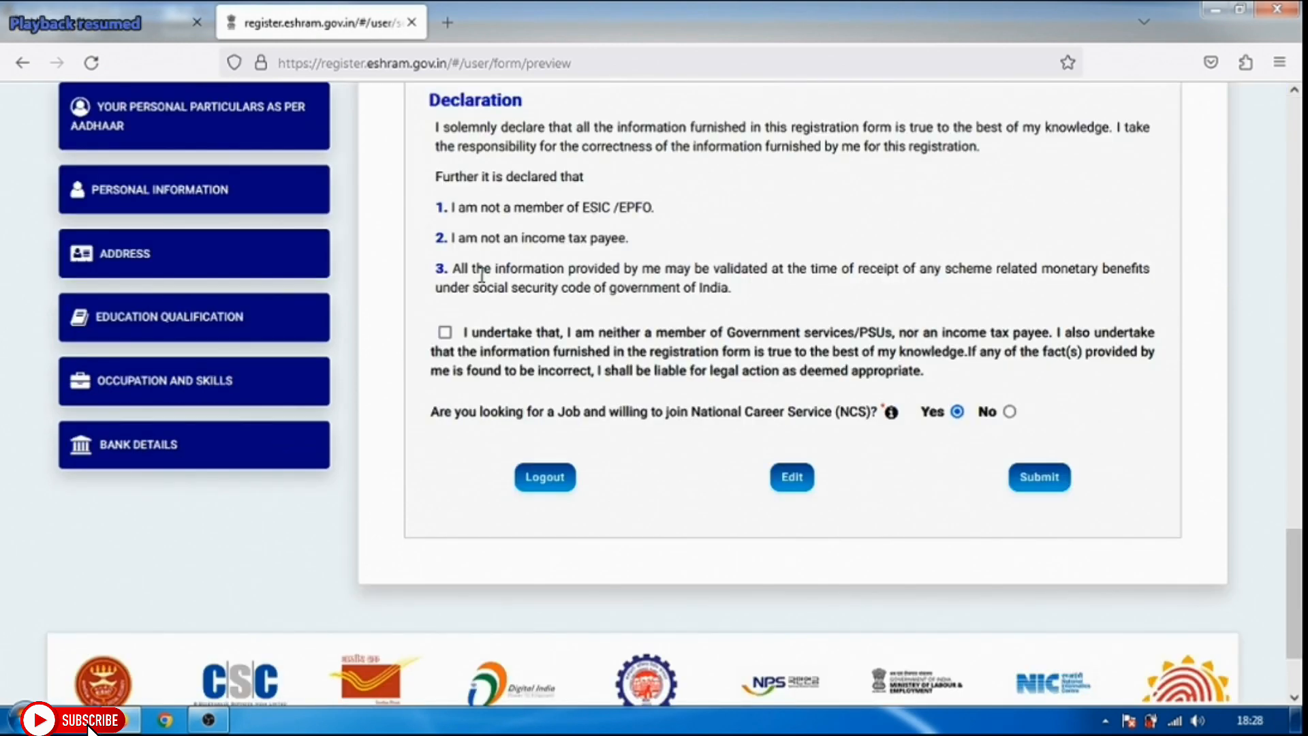
- Accept the declaration undertaking on the registration preview and submit the form
click(445, 332)
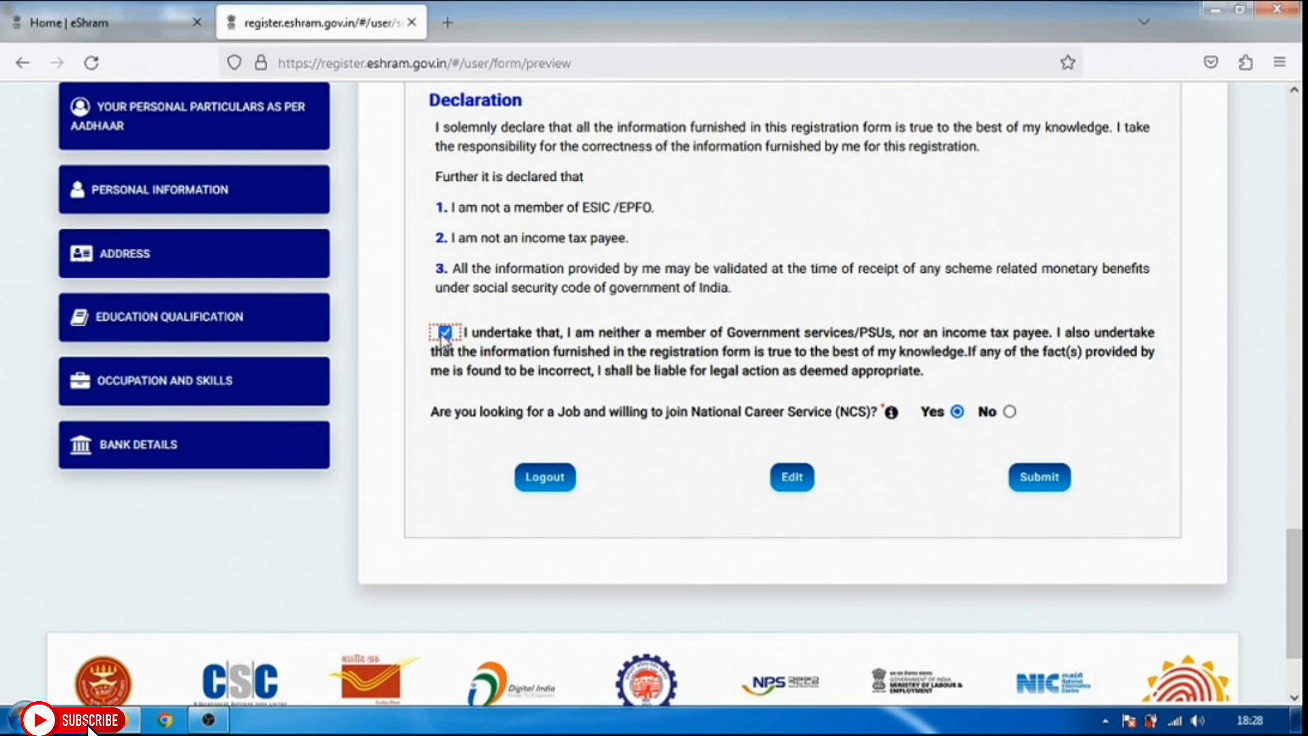
click(1040, 477)
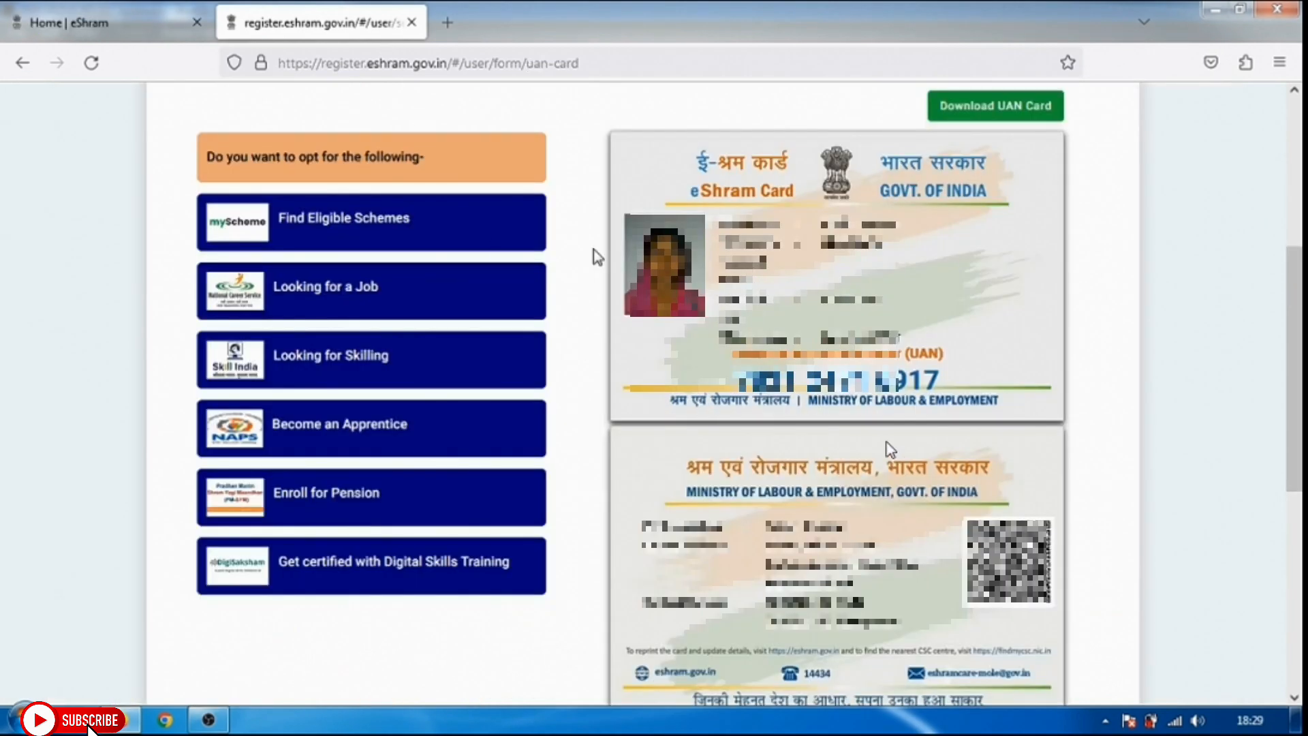